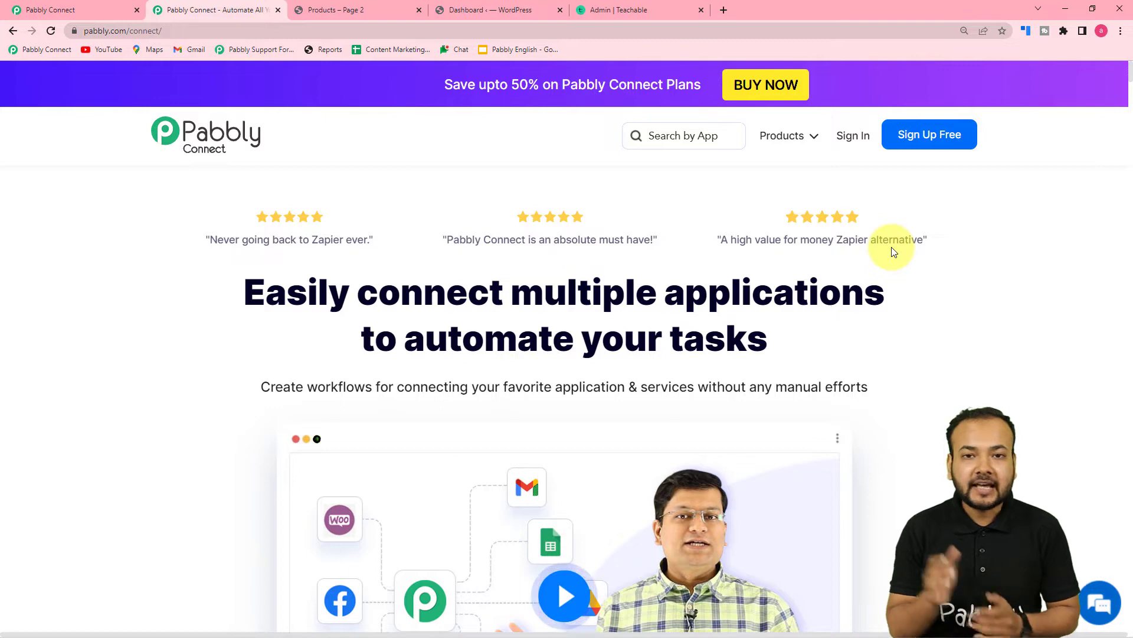
- Switch to the Pabbly Connect tab to show the dashboard of existing workflows
left_click(70, 14)
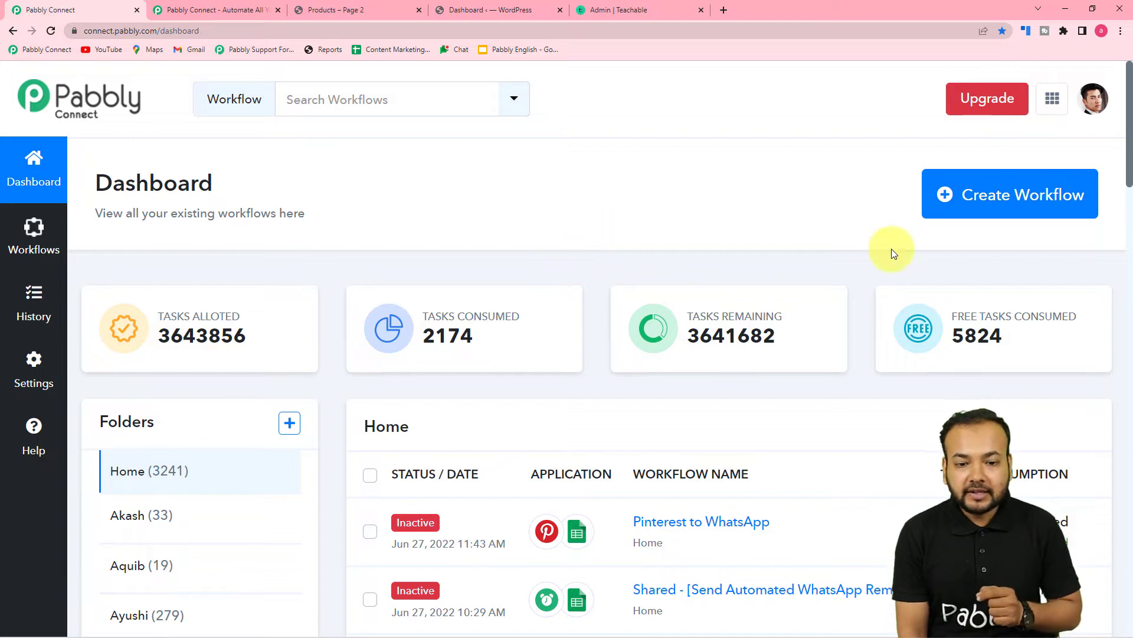
- Create a new workflow named 'WooCommerce to Teachable Automation'
left_click(963, 200)
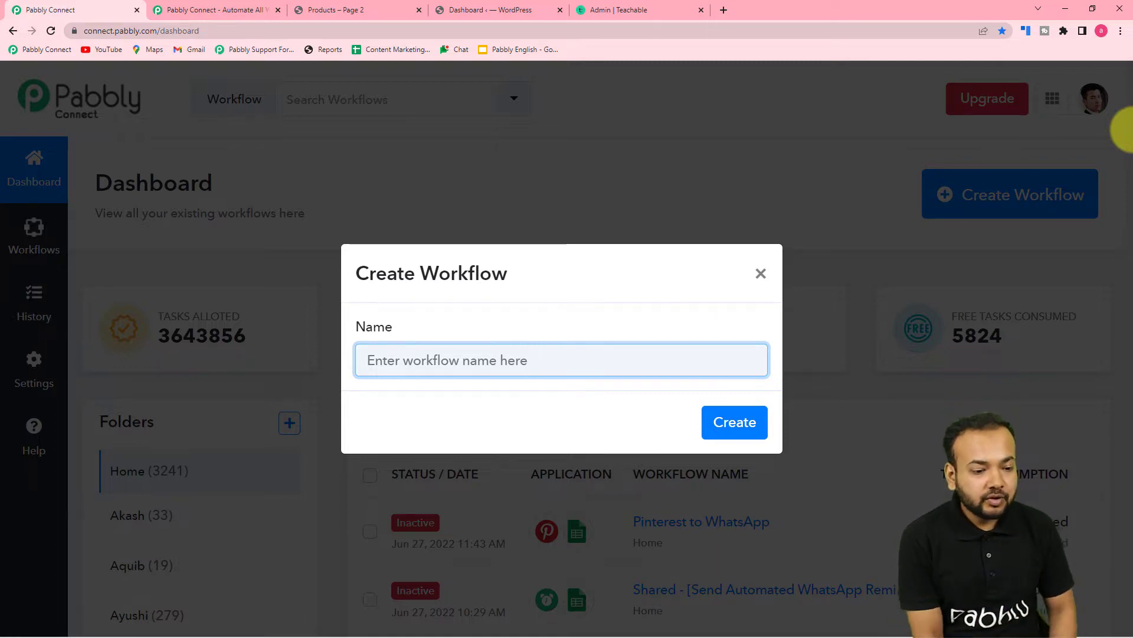
type("WooCommerce to Teach")
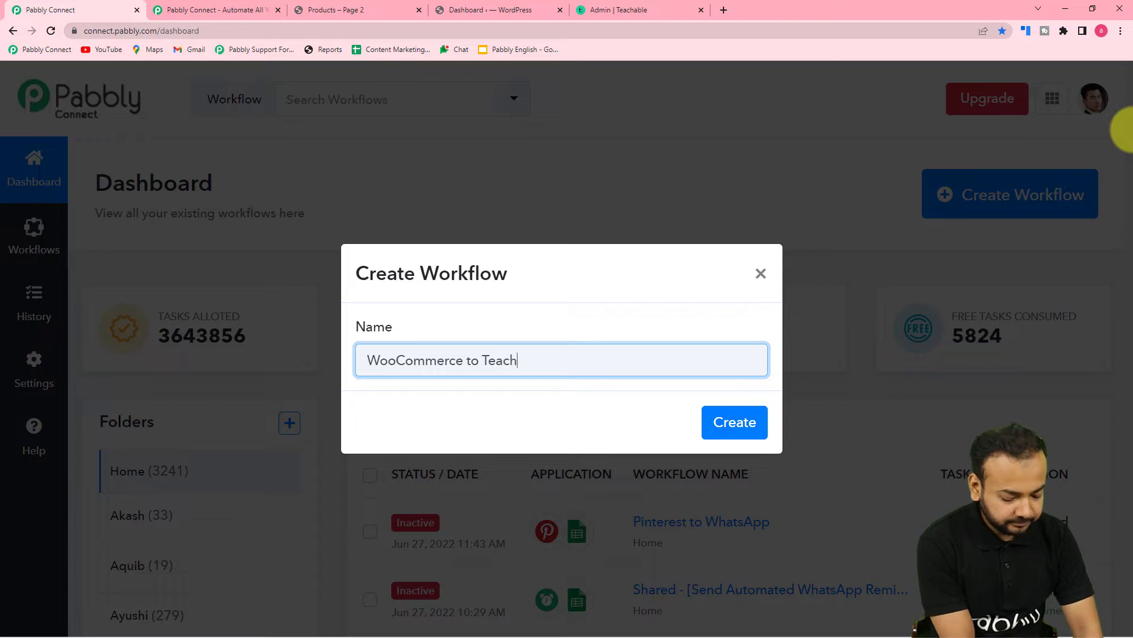
type("able")
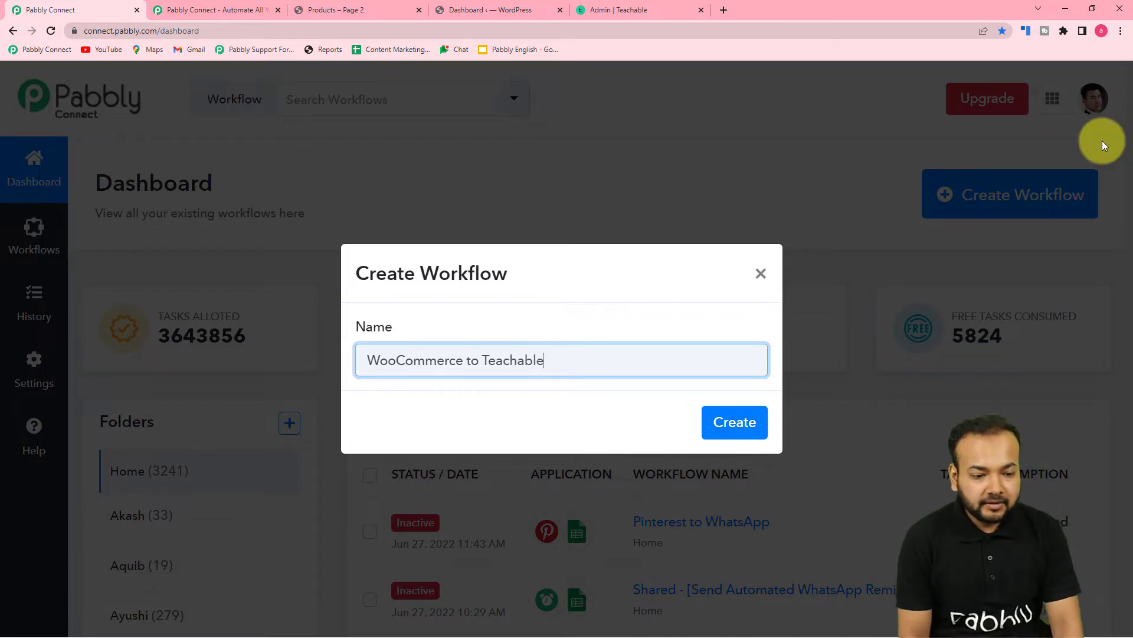
type(" Automation")
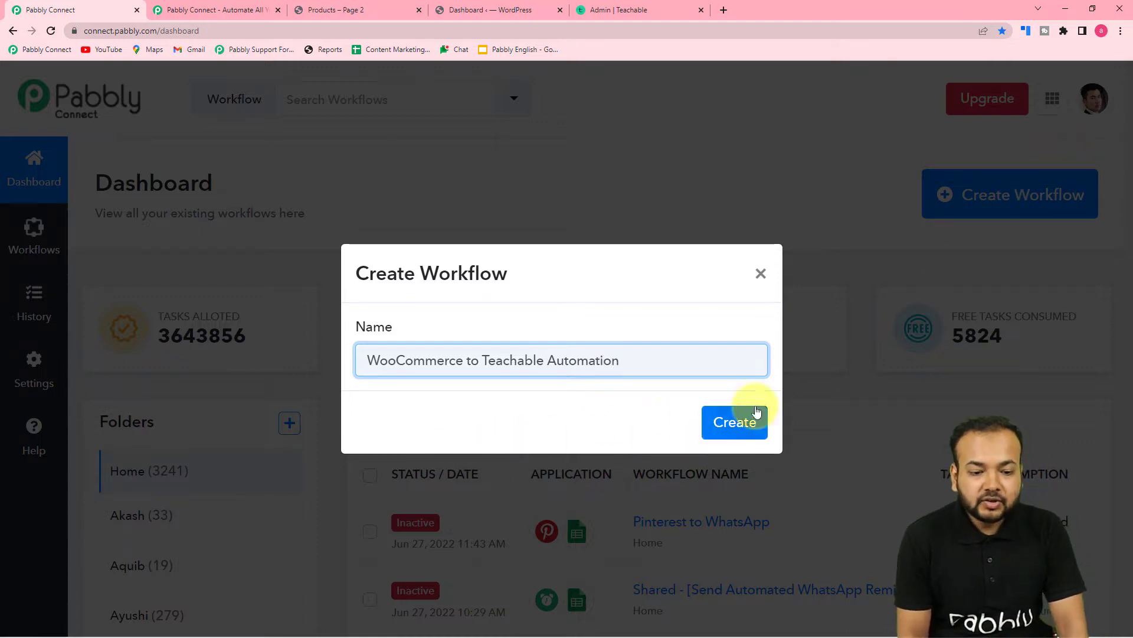
left_click(739, 423)
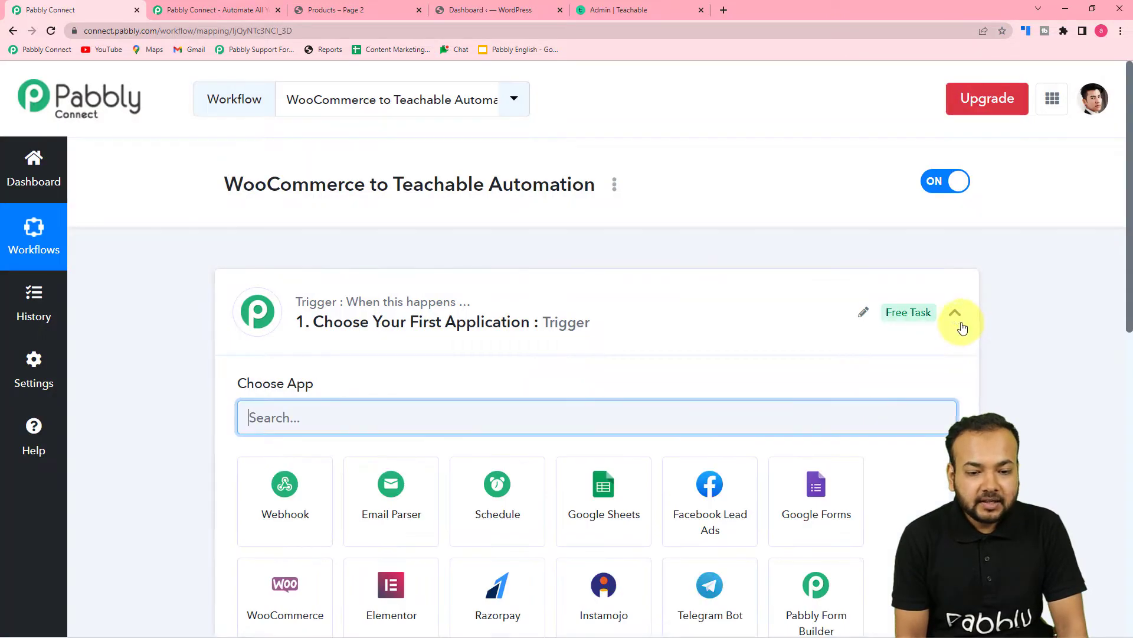
- Re-expand the trigger step and pick WooCommerce as its app
left_click(956, 319)
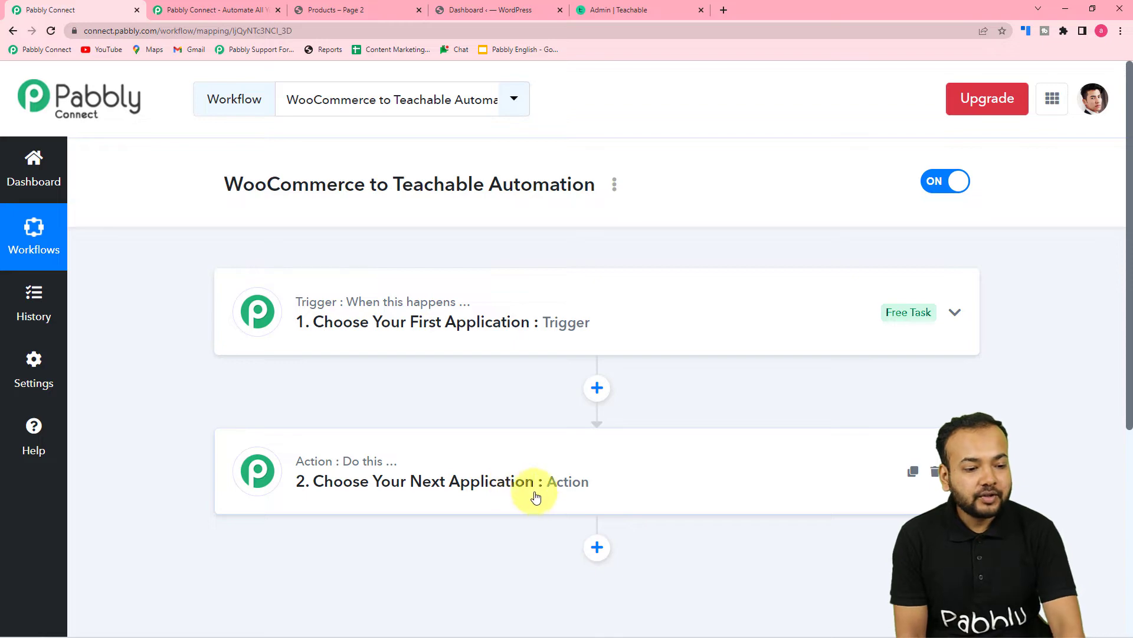
left_click(497, 340)
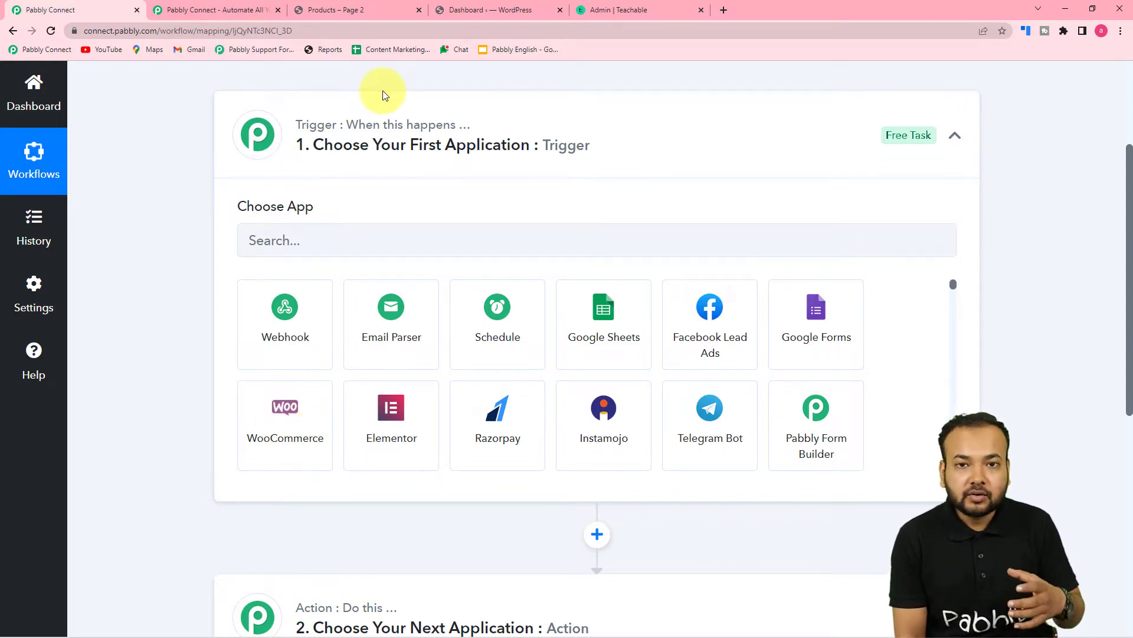
left_click(277, 413)
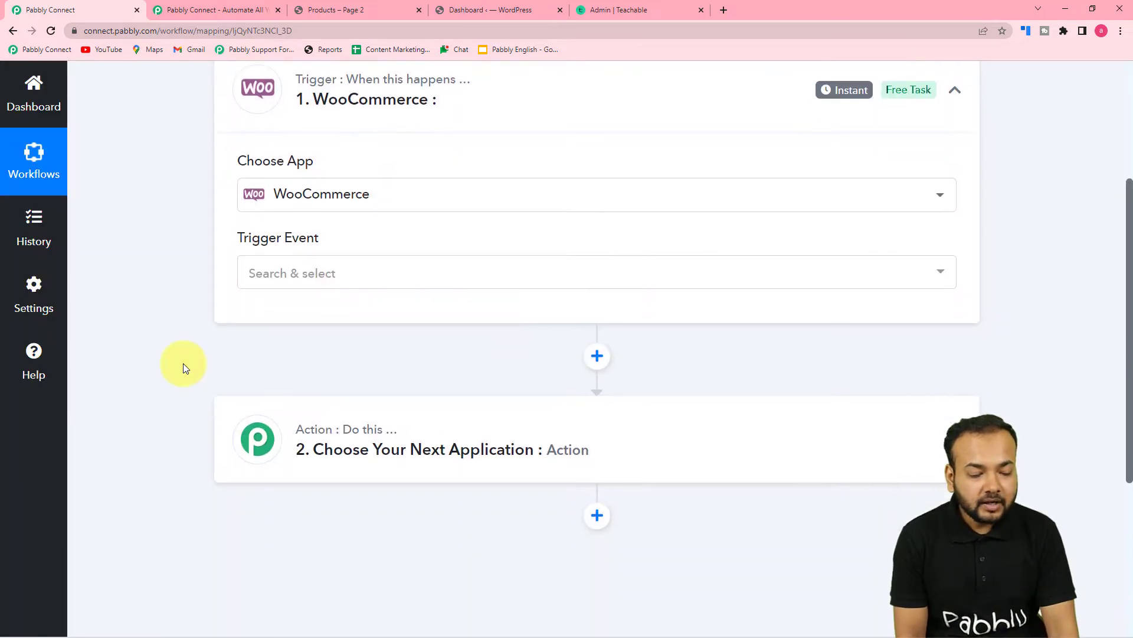
- Choose New Order Created as the WooCommerce trigger event and review the webhook instructions
left_click(321, 260)
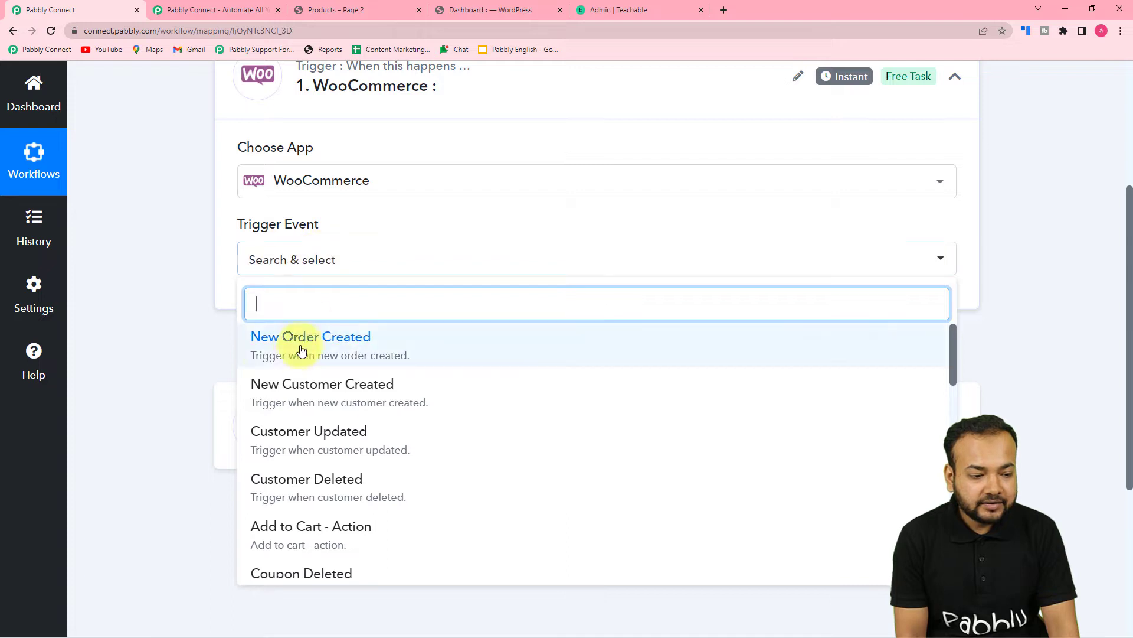
left_click(362, 350)
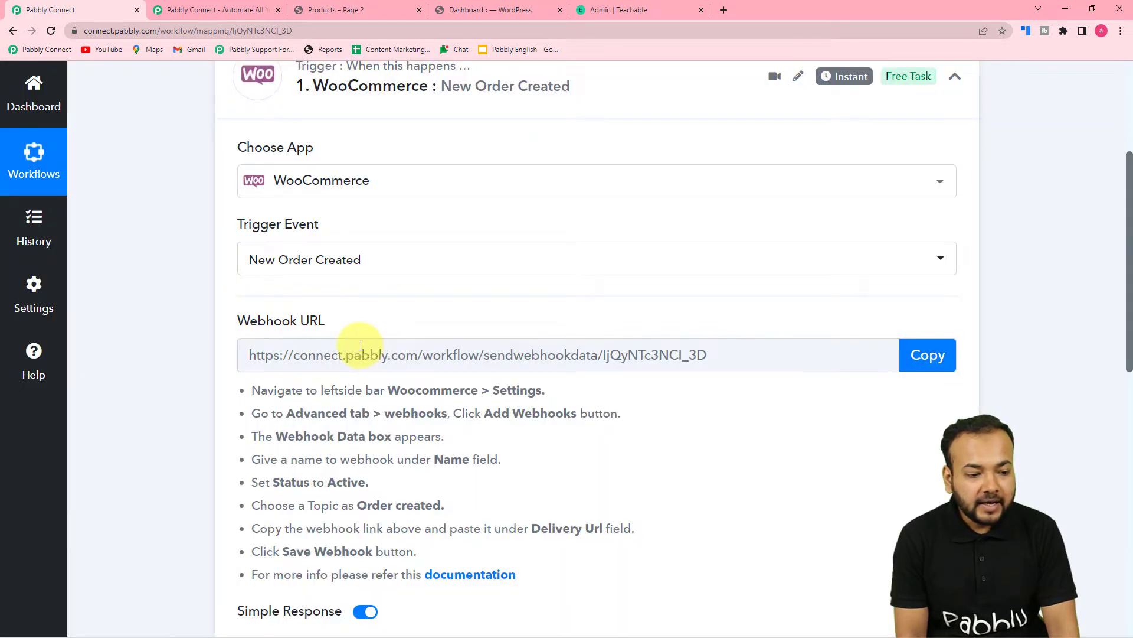
scroll(361, 345, "down", 2)
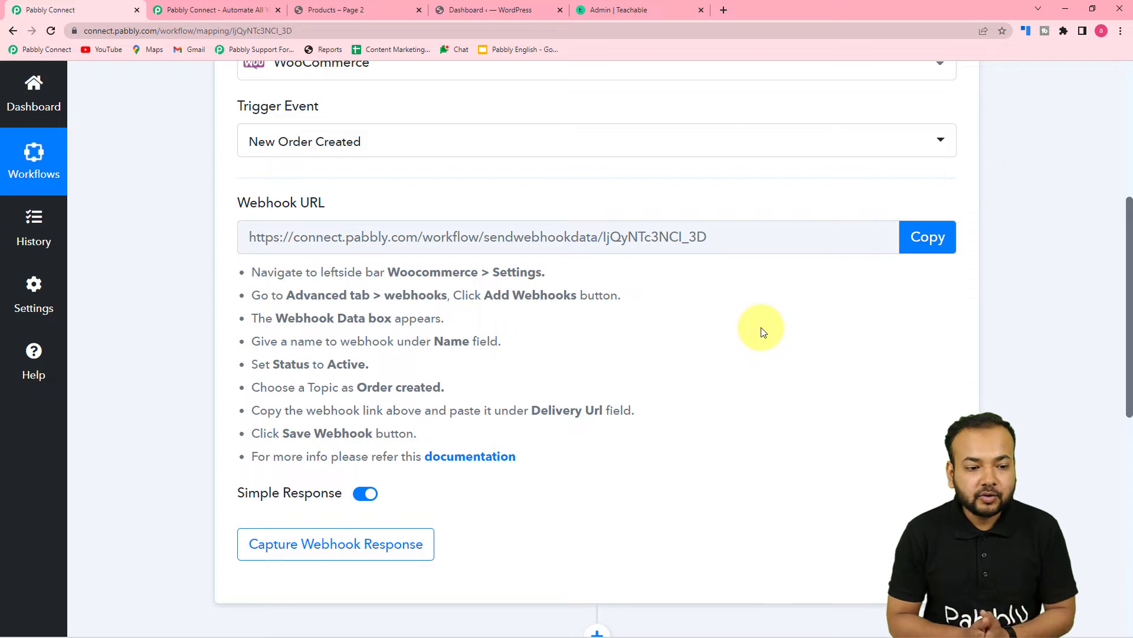
scroll(533, 355, "up", 1)
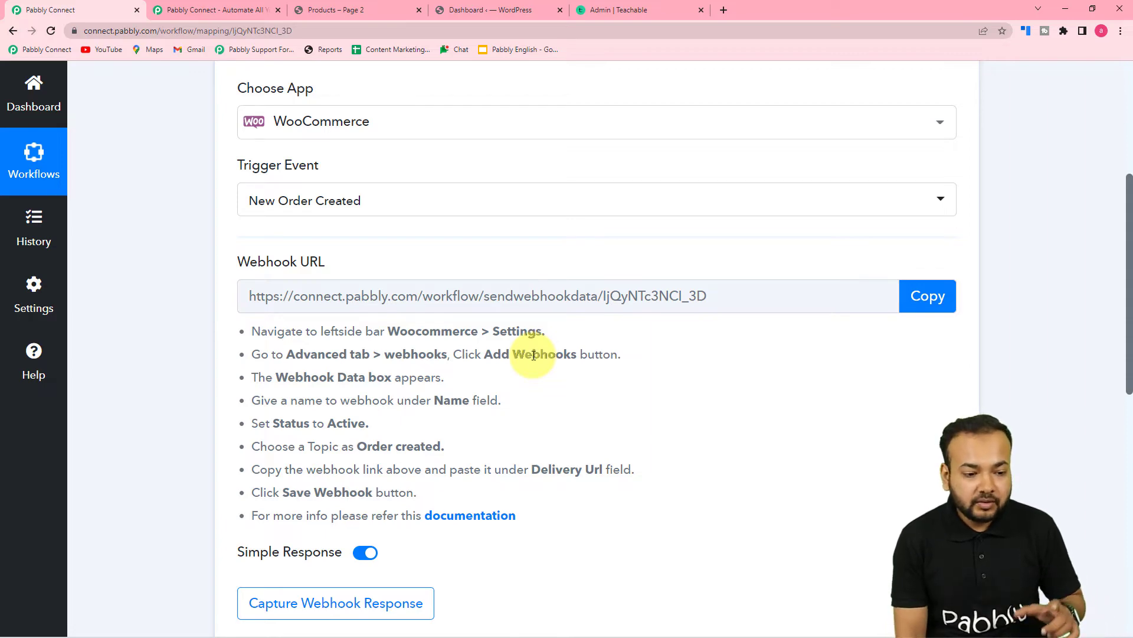
scroll(533, 356, "up", 2)
scroll(532, 355, "down", 3)
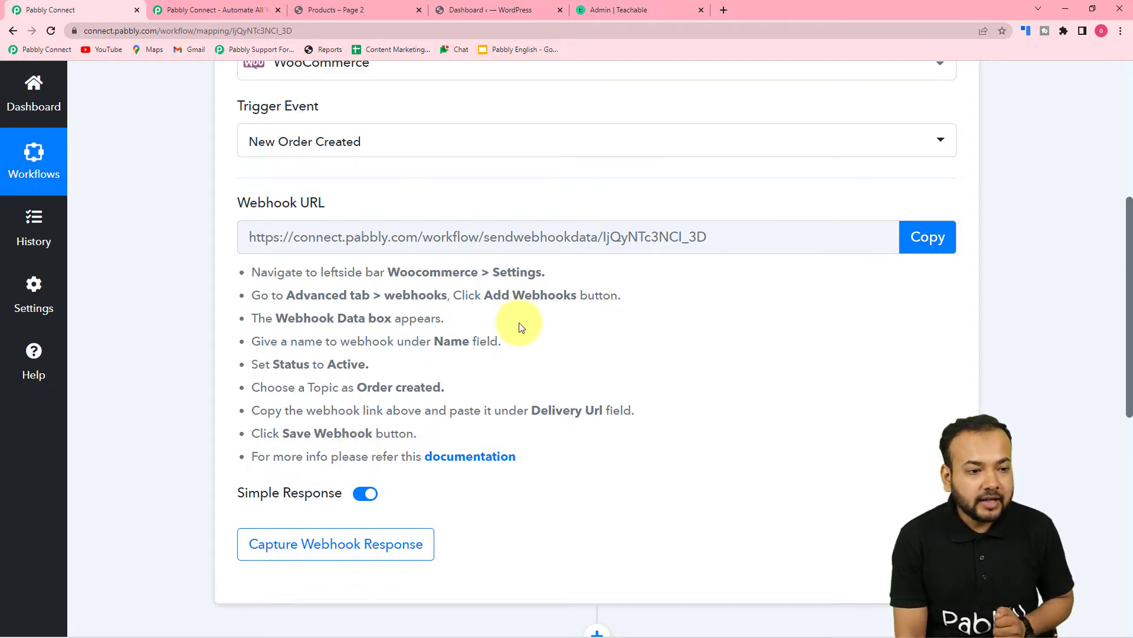
- Open the WooCommerce settings in the WordPress admin
left_click(480, 14)
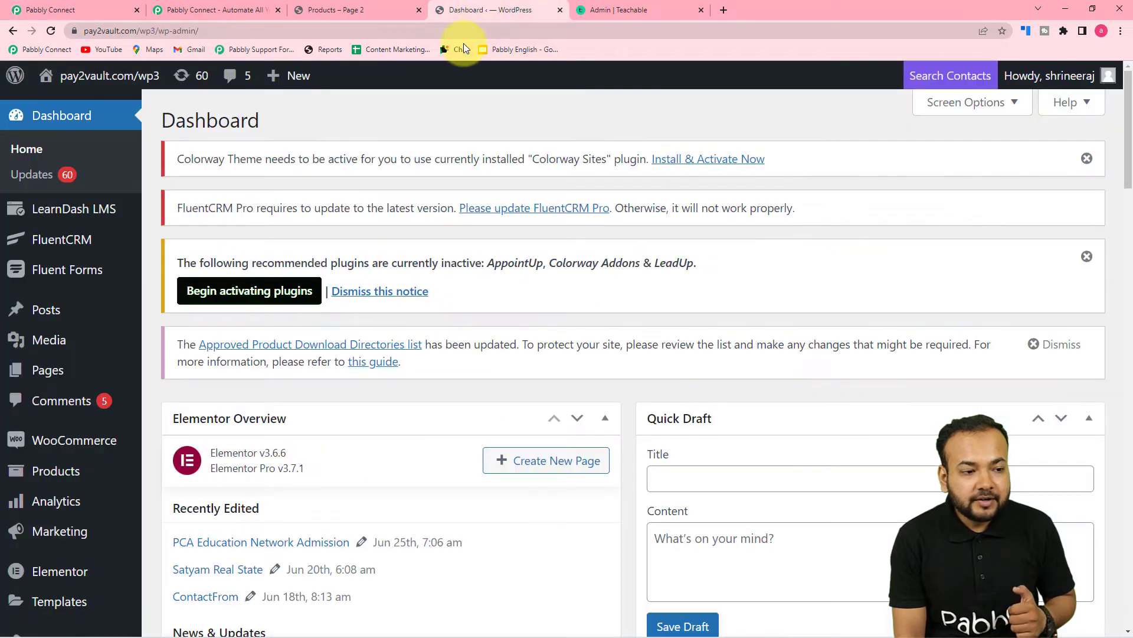
mouse_move(64, 441)
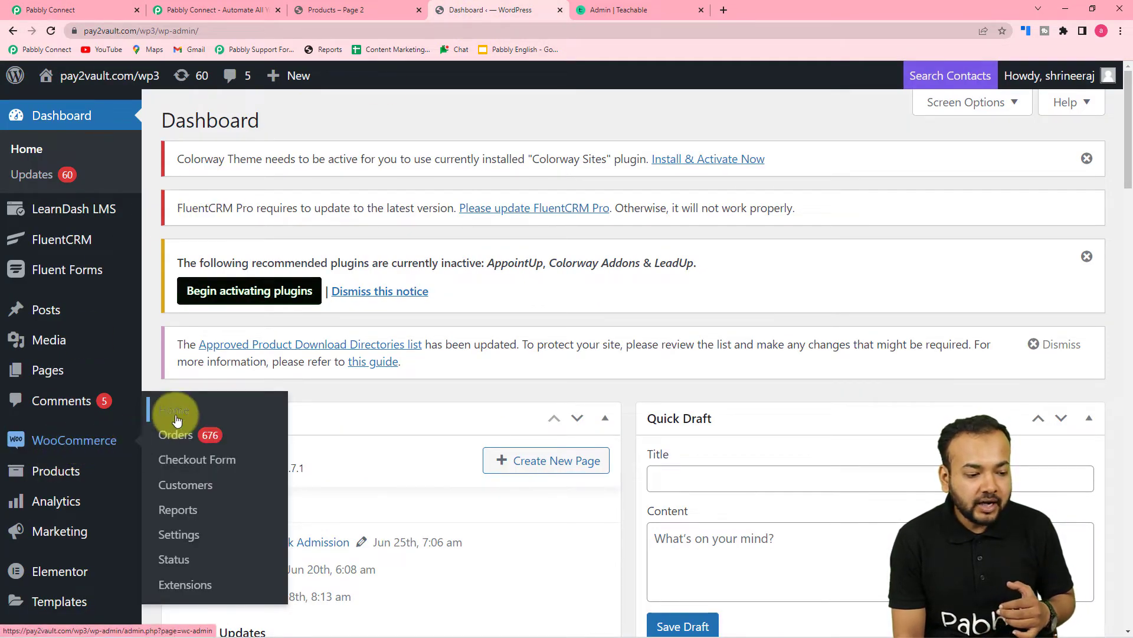
left_click(180, 539)
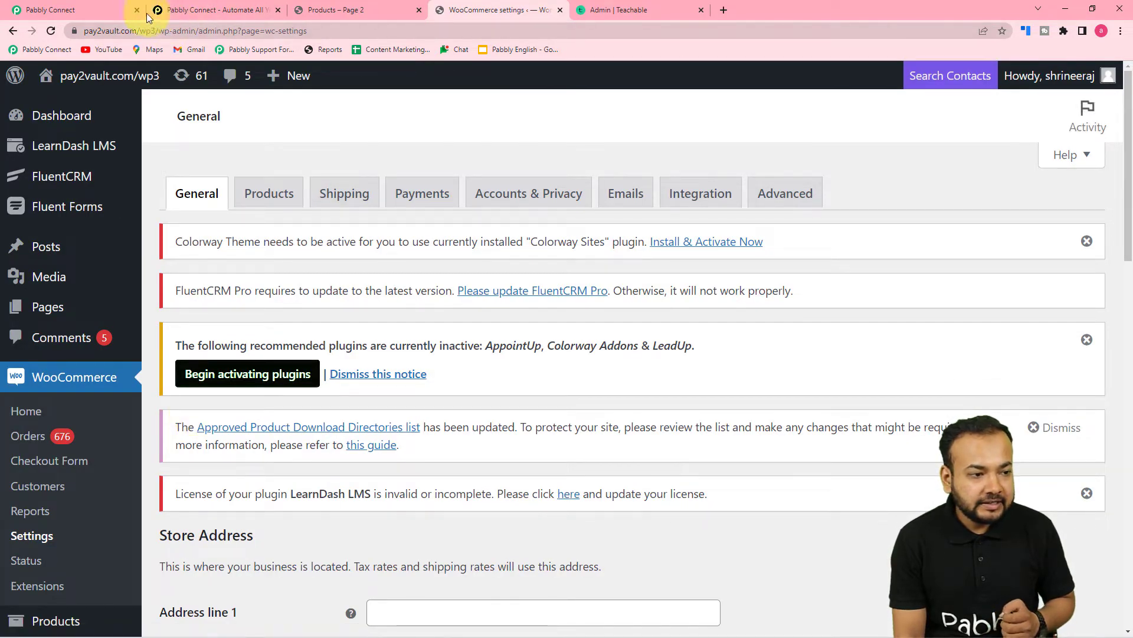
left_click(98, 7)
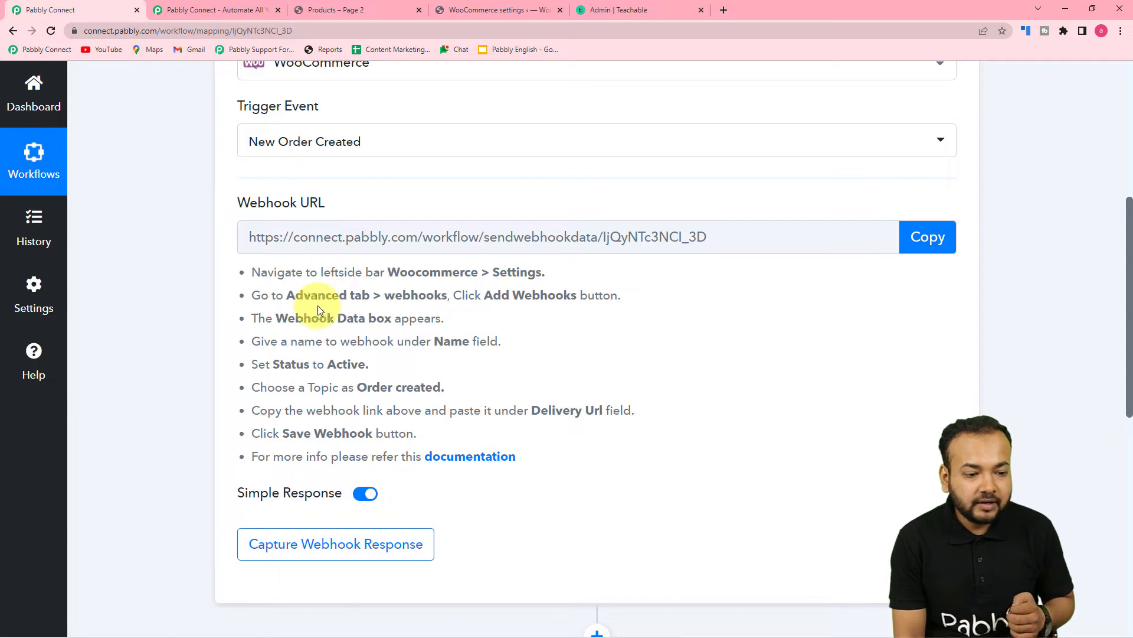
left_click(478, 10)
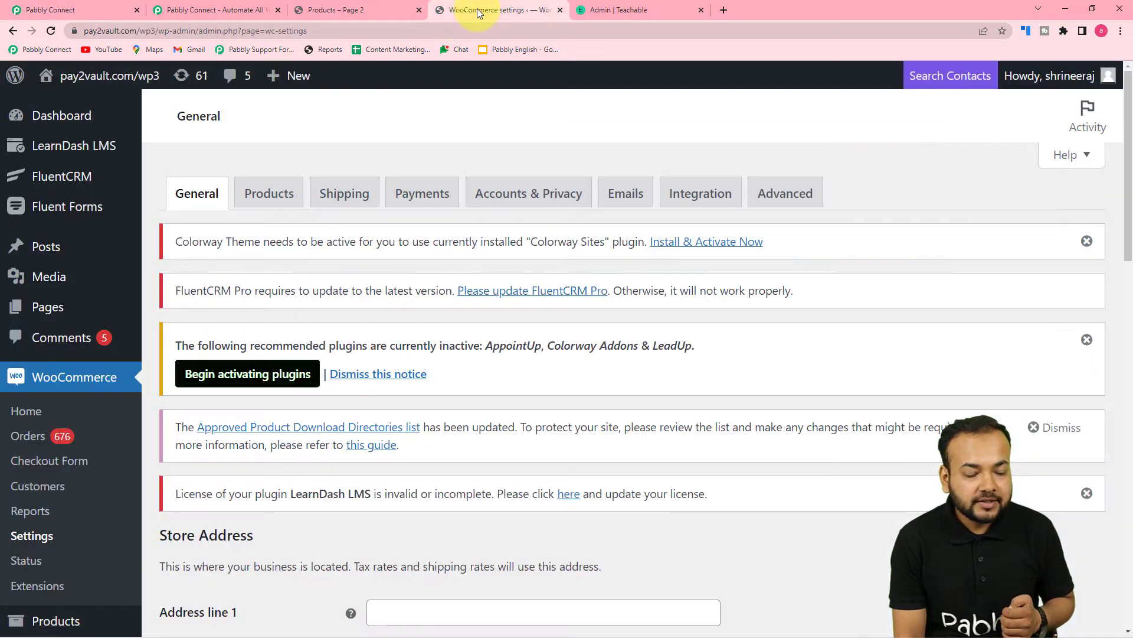
- Go to Advanced > Webhooks and start a new webhook
left_click(794, 200)
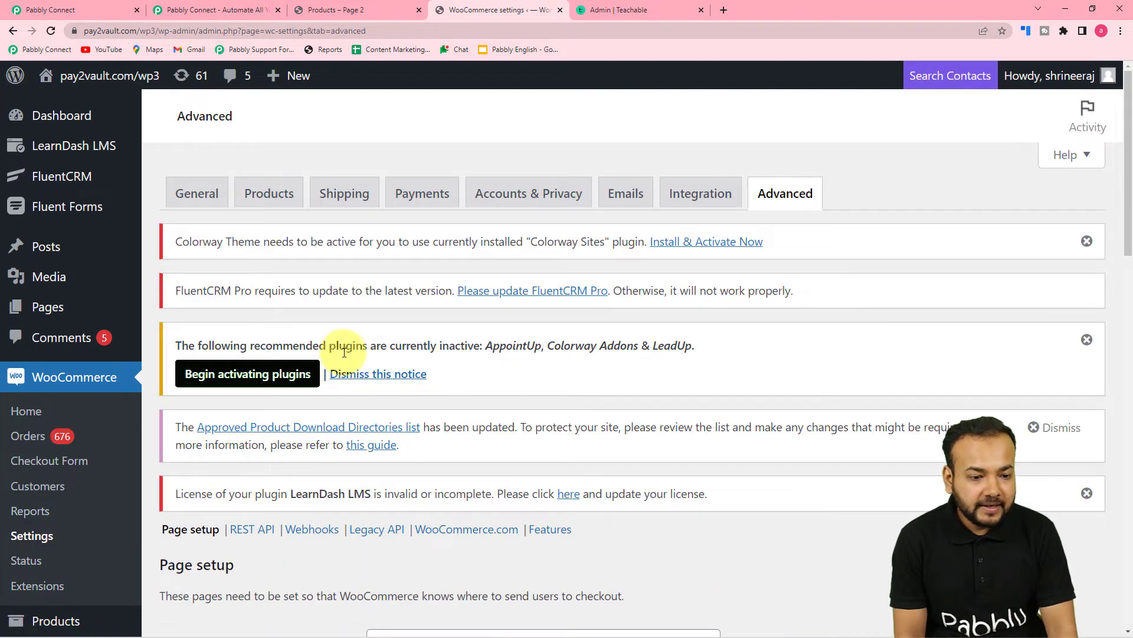
scroll(344, 348, "down", 6)
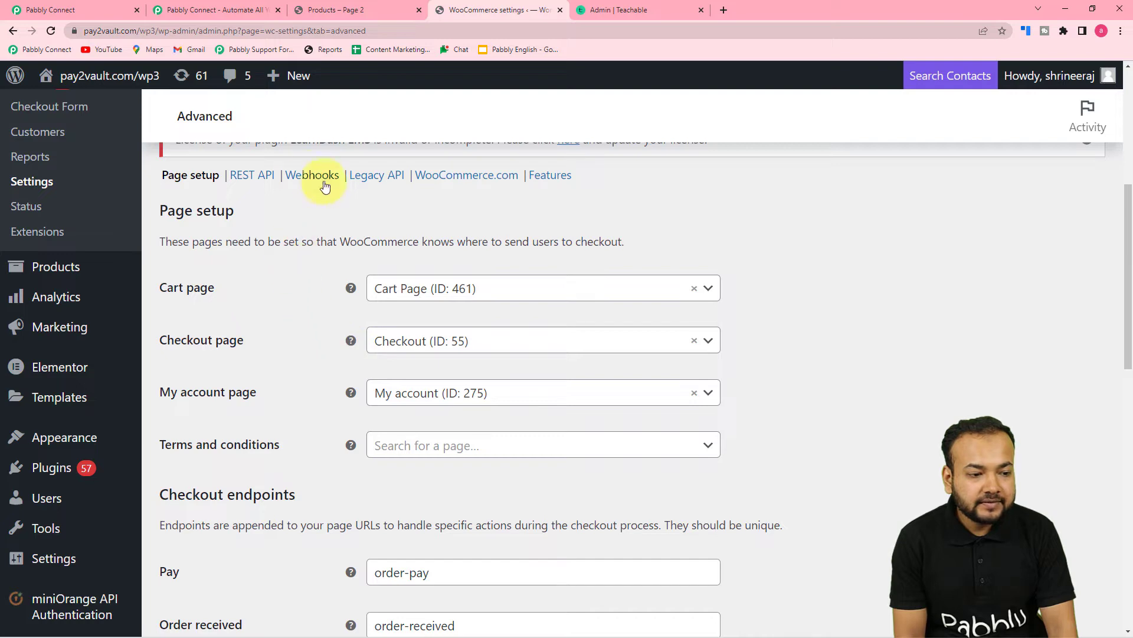
left_click(302, 178)
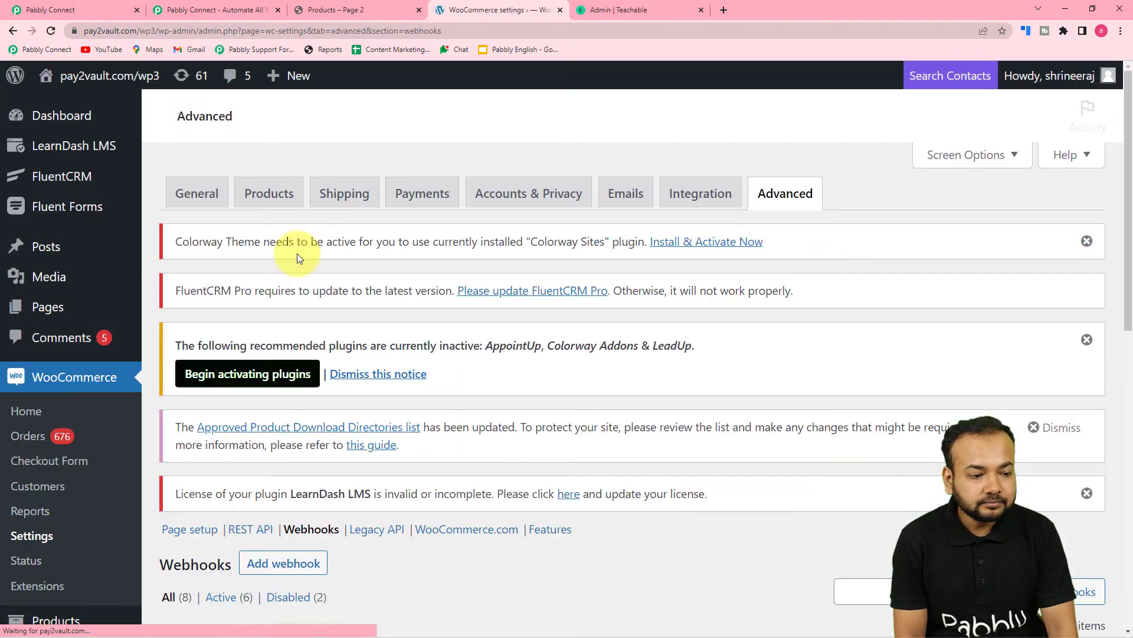
scroll(297, 253, "down", 5)
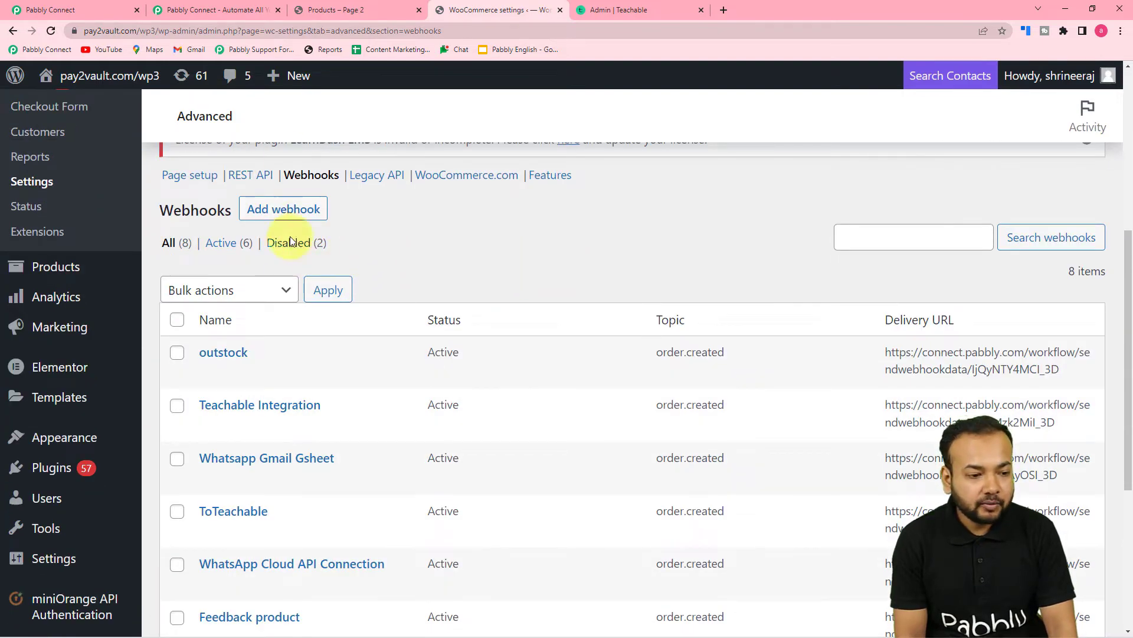
left_click(254, 212)
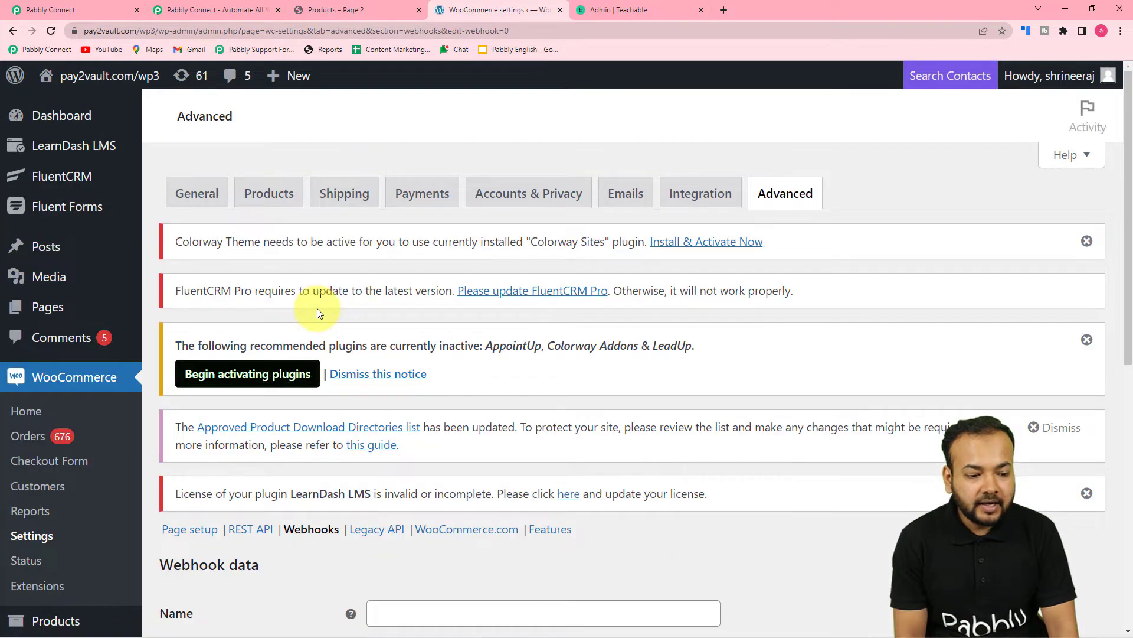
scroll(317, 310, "down", 4)
scroll(318, 309, "down", 2)
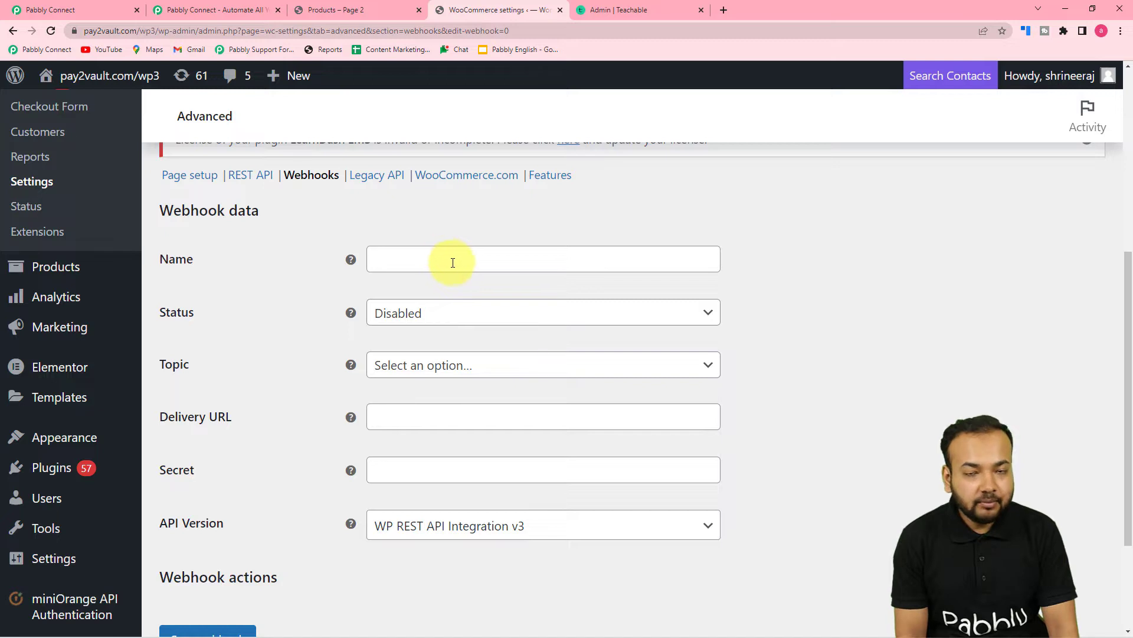
- Name the webhook 'To Teachable' and set its status to Active
left_click(476, 260)
mouse_move(1006, 81)
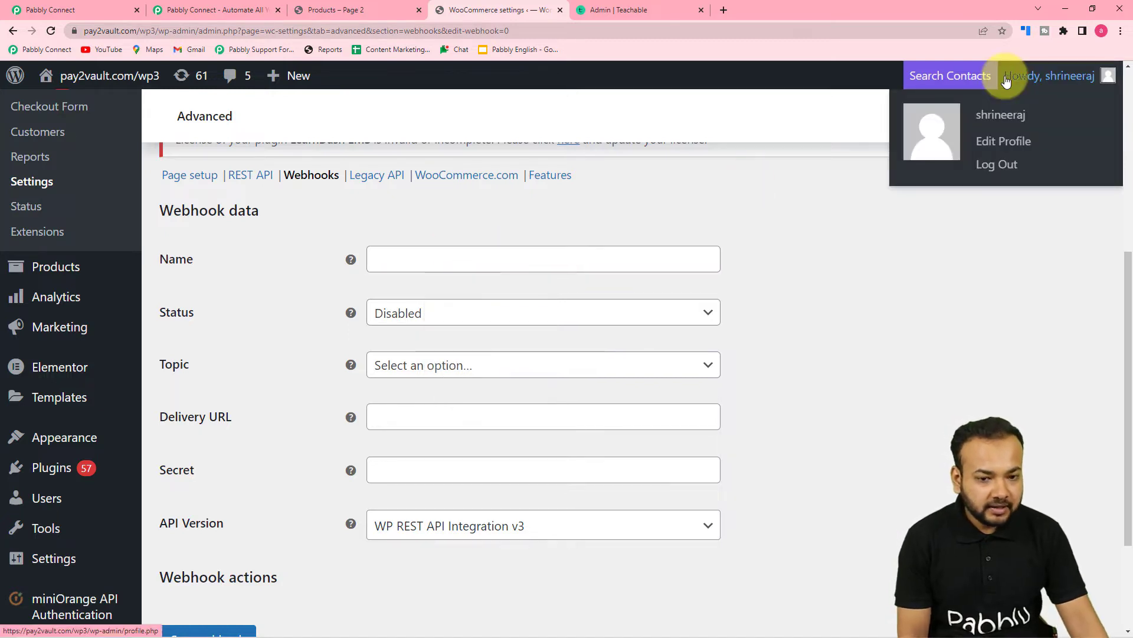
left_click(503, 263)
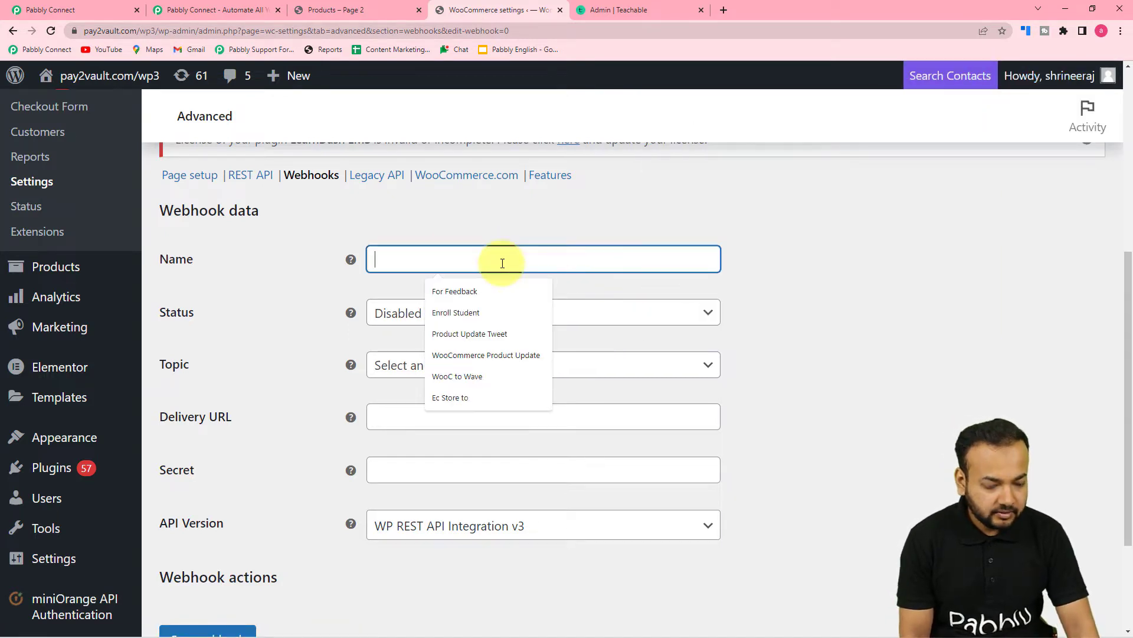
type("To Teachable")
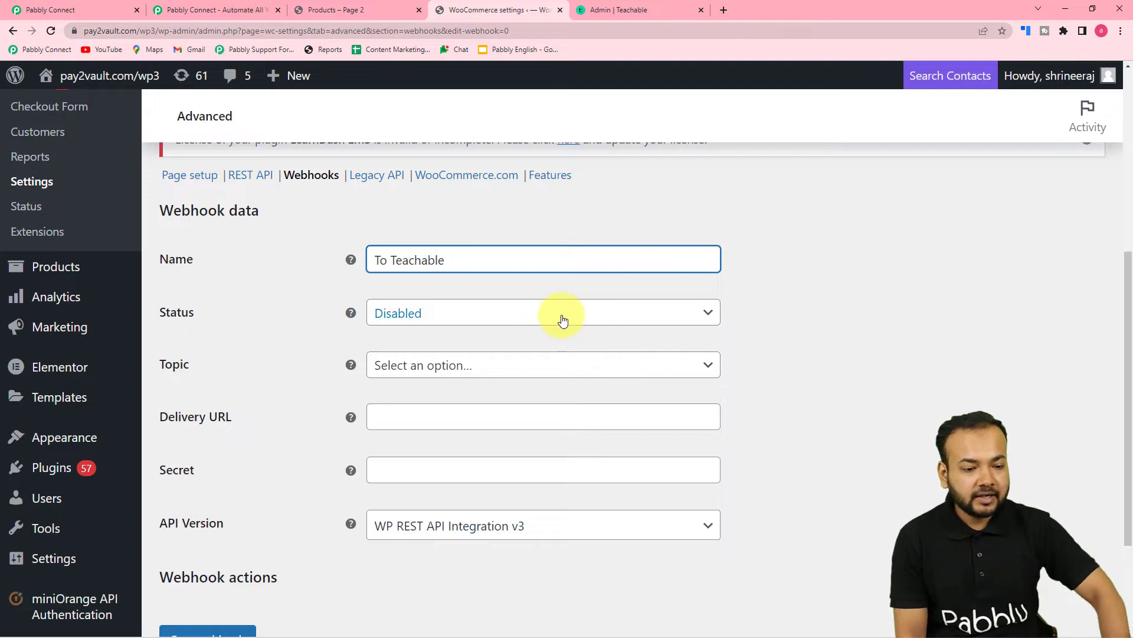
left_click(556, 316)
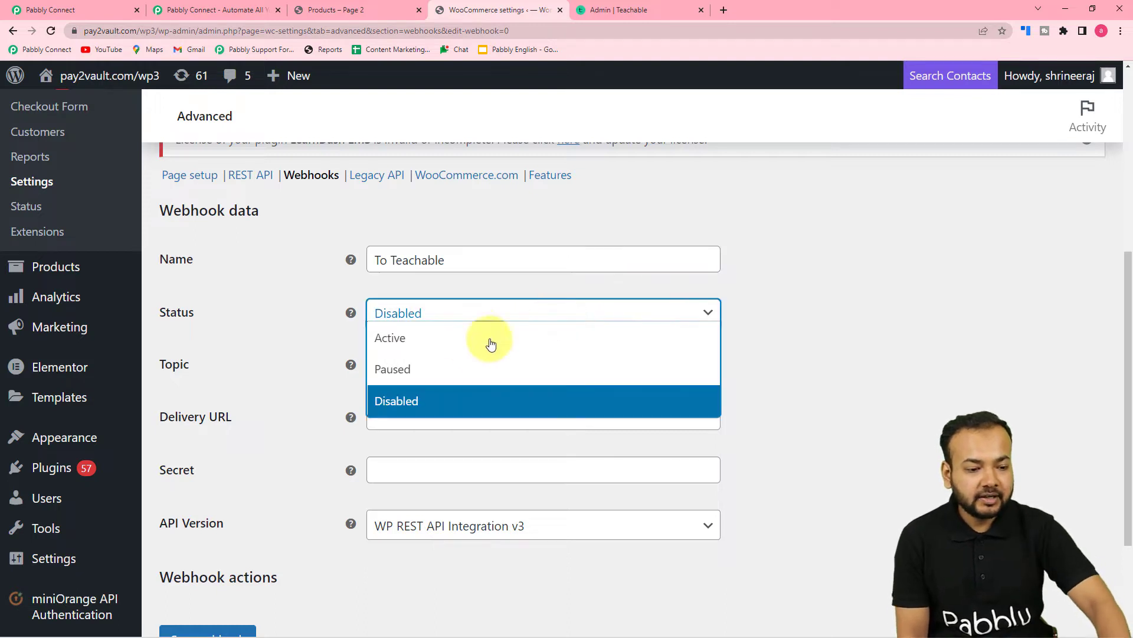
left_click(417, 340)
- Set the webhook topic to Order created
left_click(480, 371)
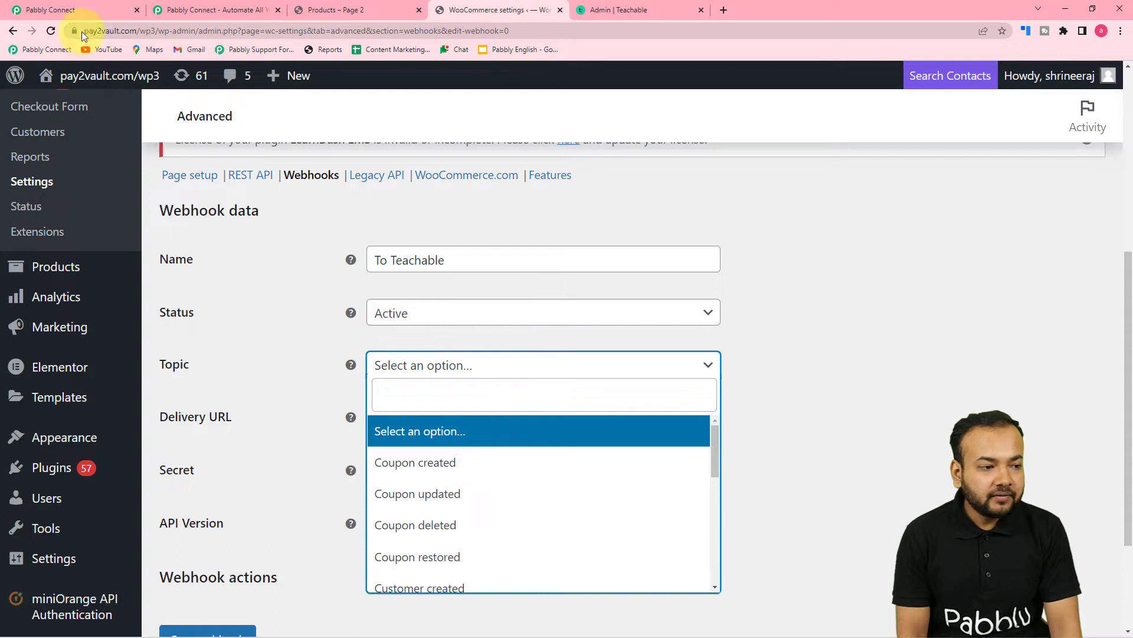
left_click(86, 7)
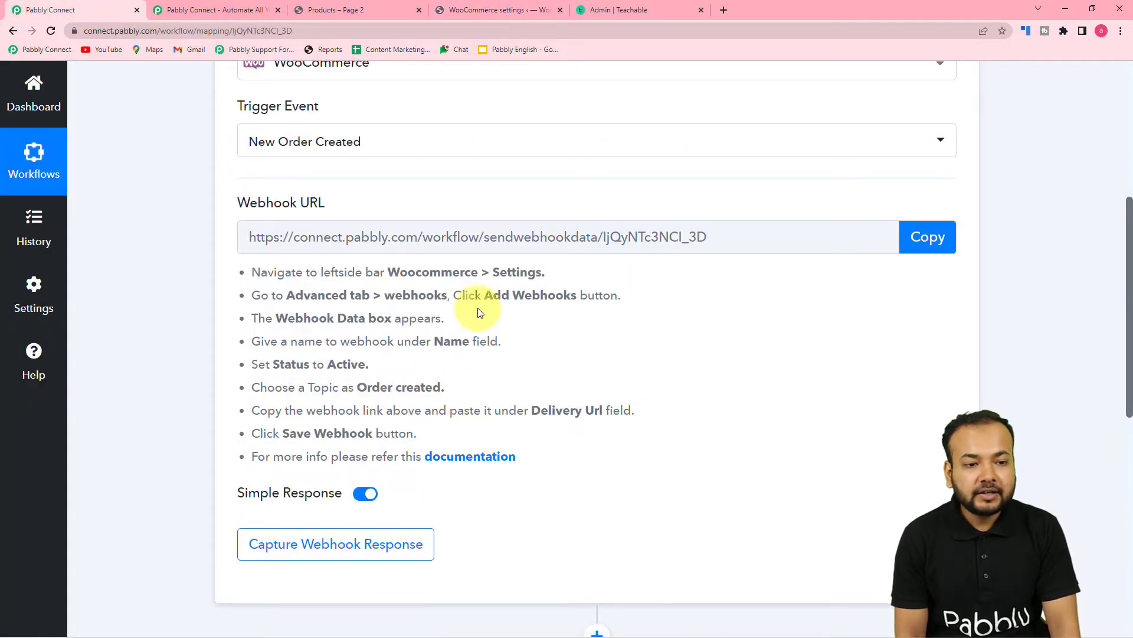
left_click(456, 18)
scroll(486, 493, "down", 5)
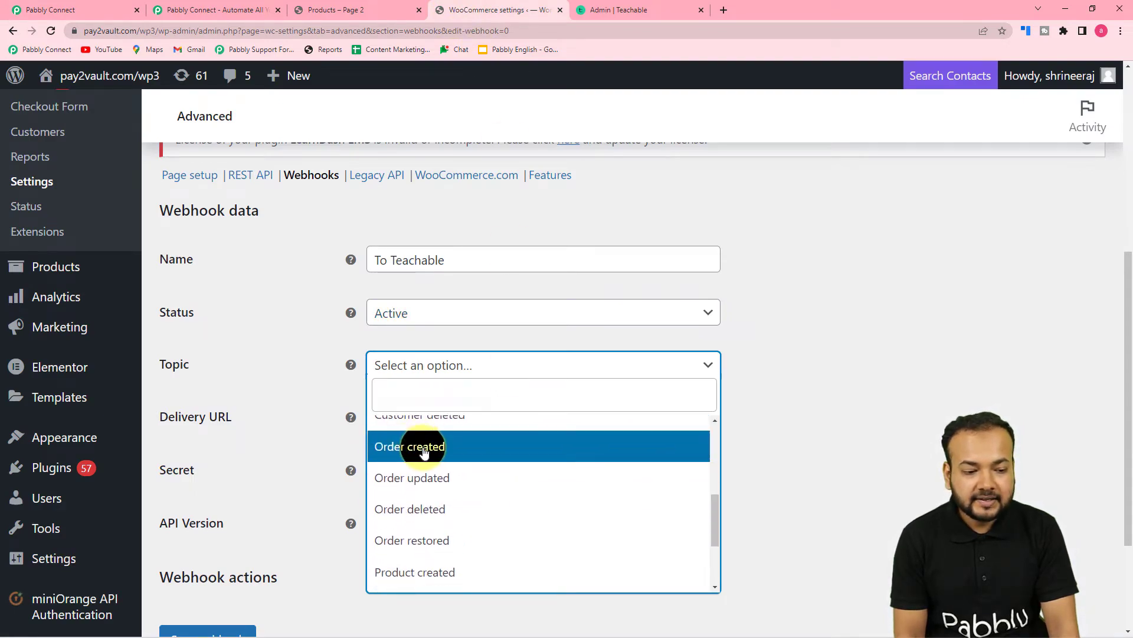
left_click(402, 446)
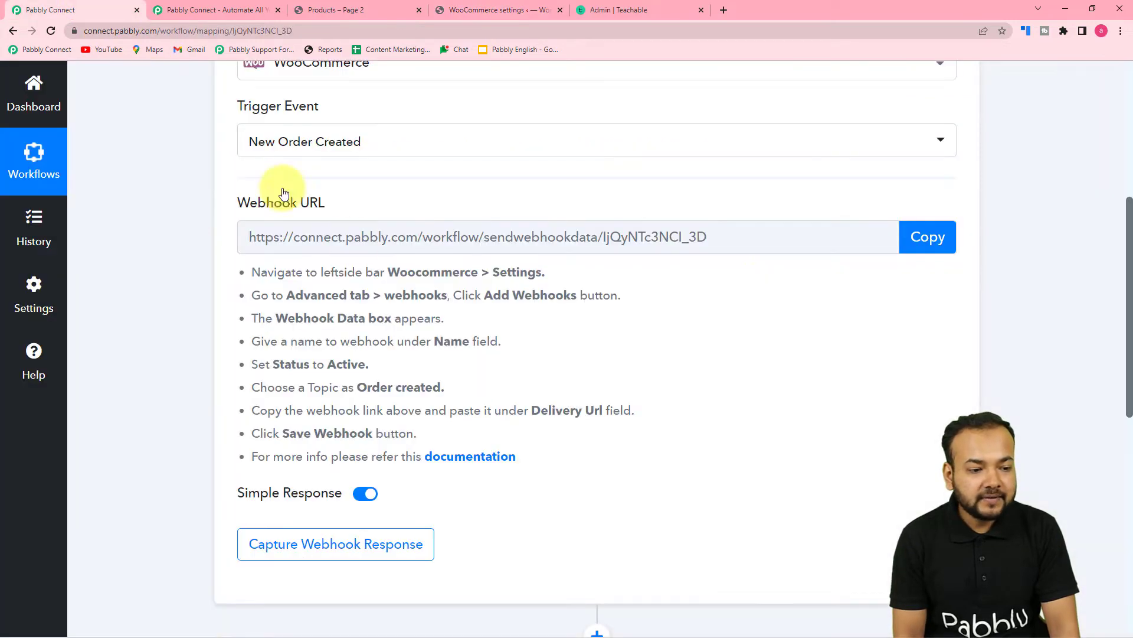
left_click(87, 8)
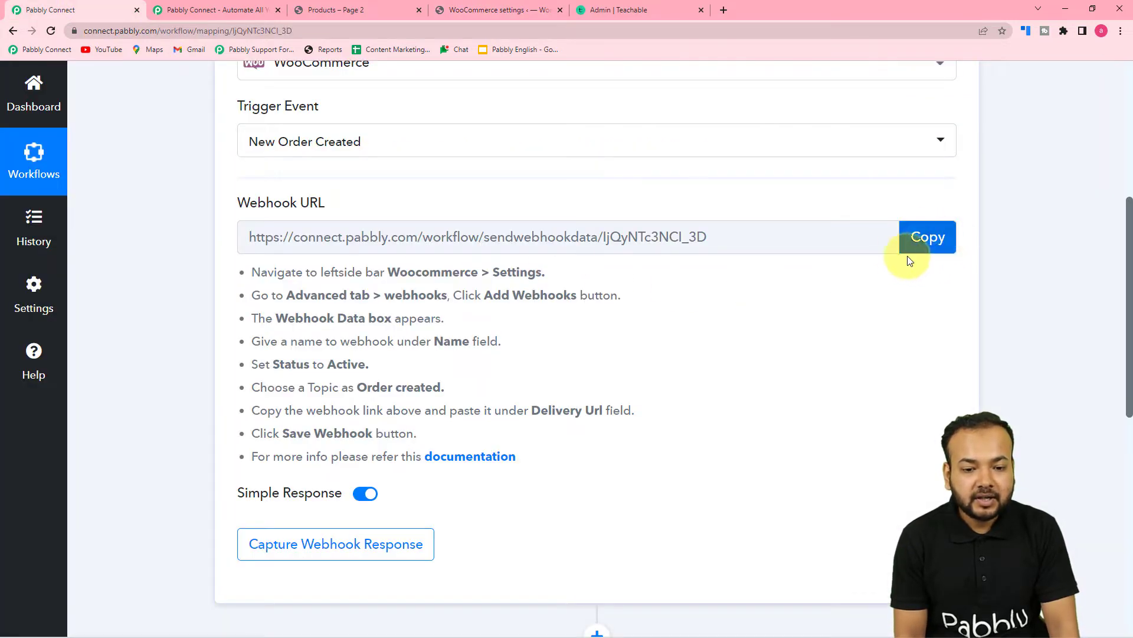
- Paste the copied Pabbly webhook URL as Delivery URL and save the To Teachable webhook
left_click(924, 237)
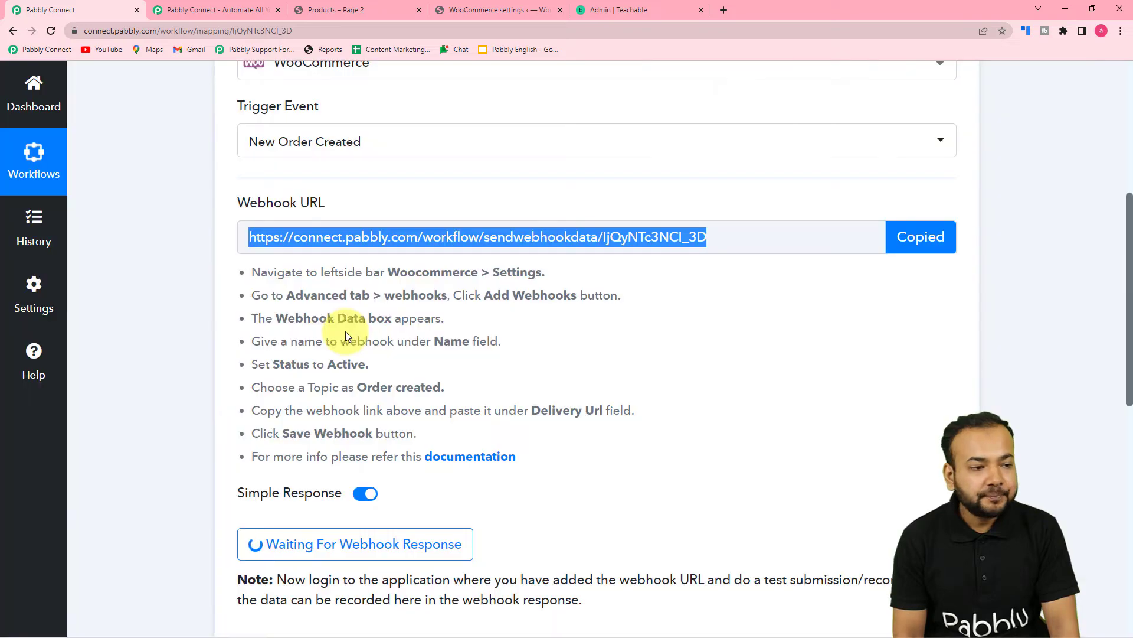
left_click(466, 9)
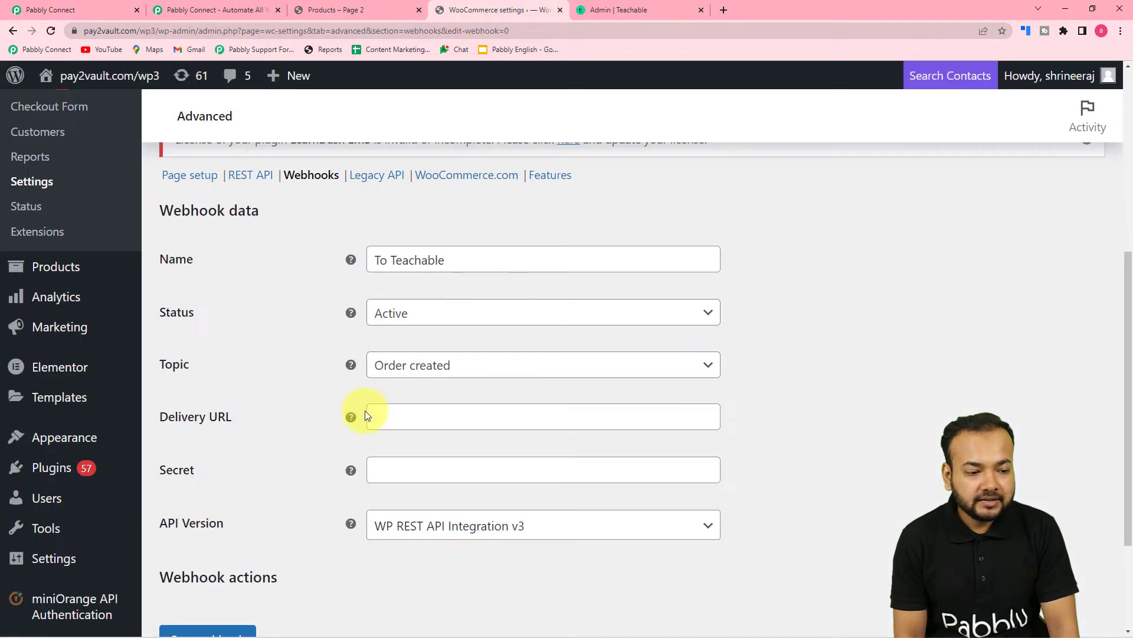
left_click(387, 422)
right_click(387, 423)
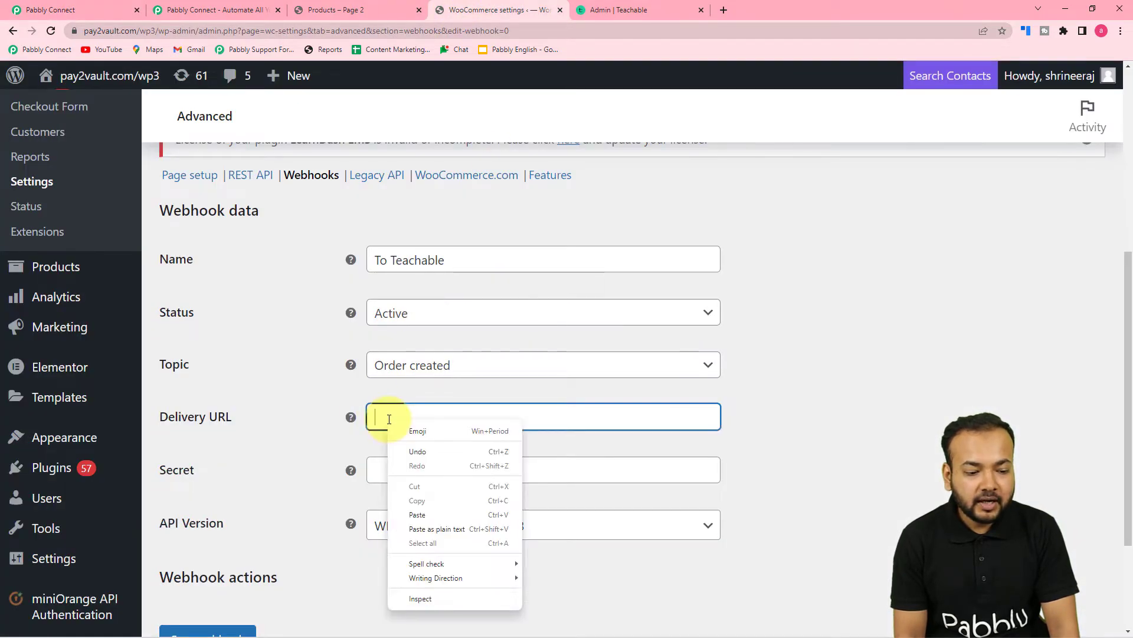
left_click(428, 529)
left_click(293, 458)
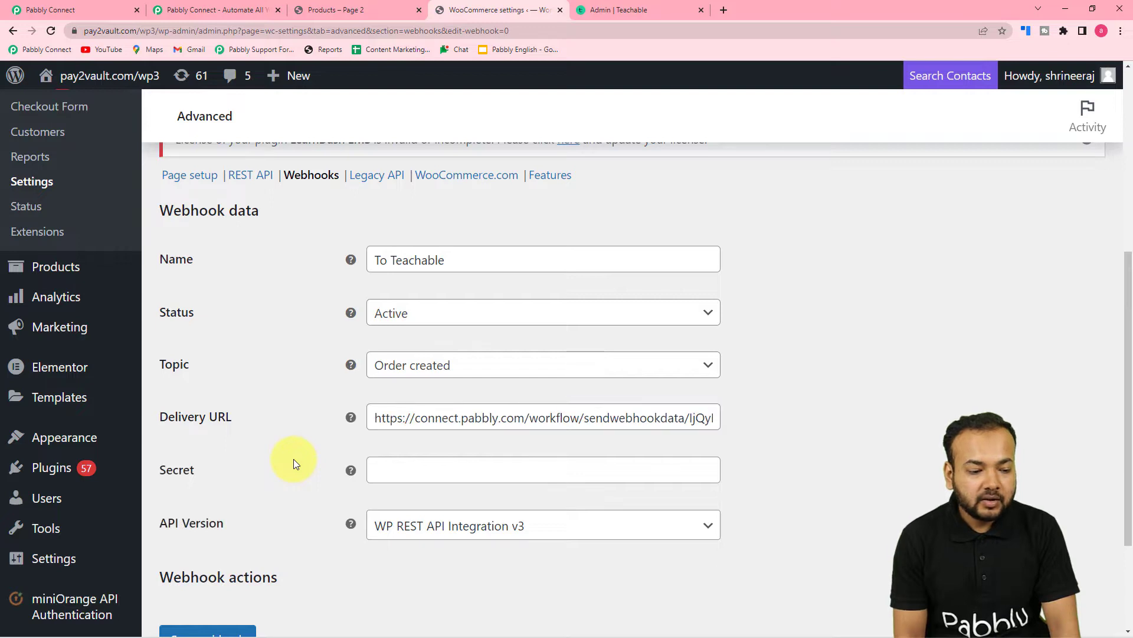
scroll(292, 455, "down", 2)
scroll(201, 419, "down", 1)
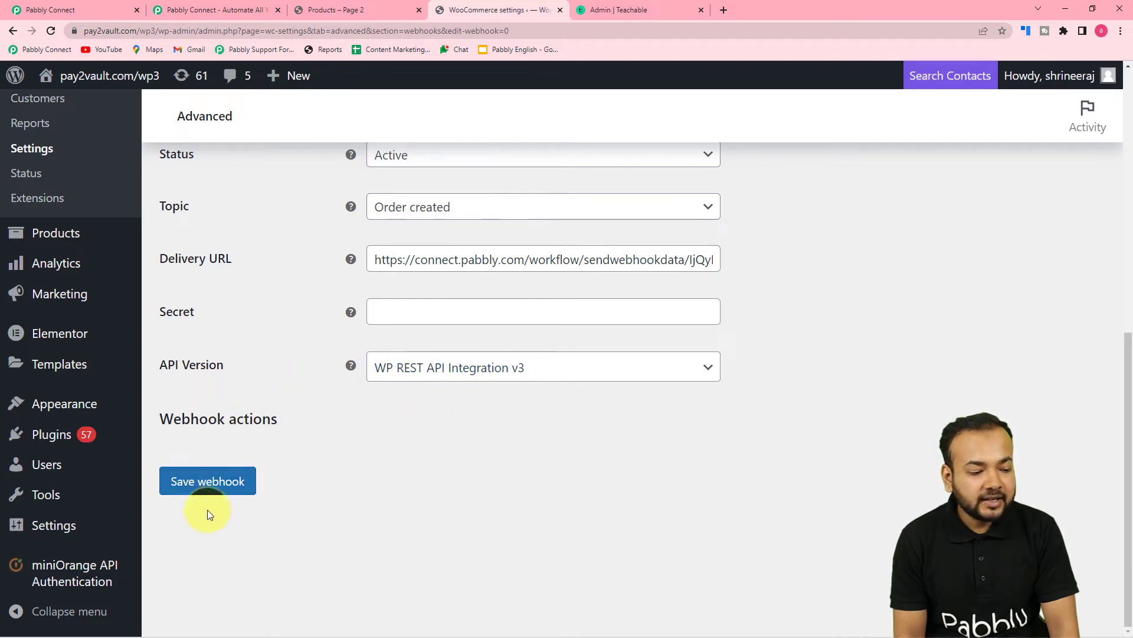
left_click(213, 490)
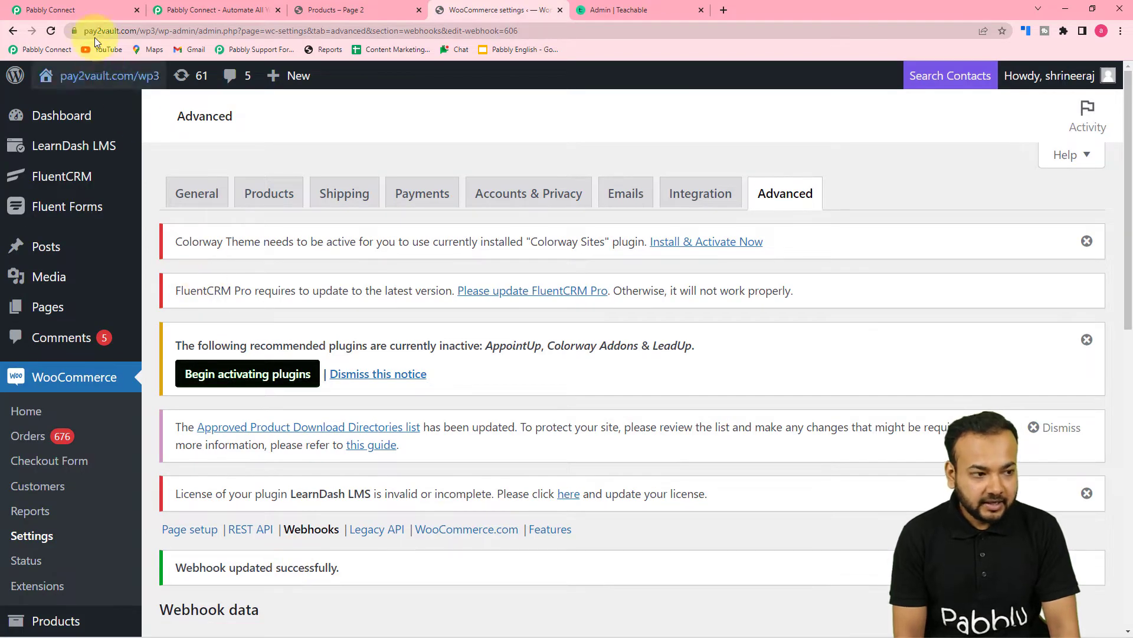
- Back in Pabbly Connect, view the received response showing Webhook Id 606
left_click(84, 9)
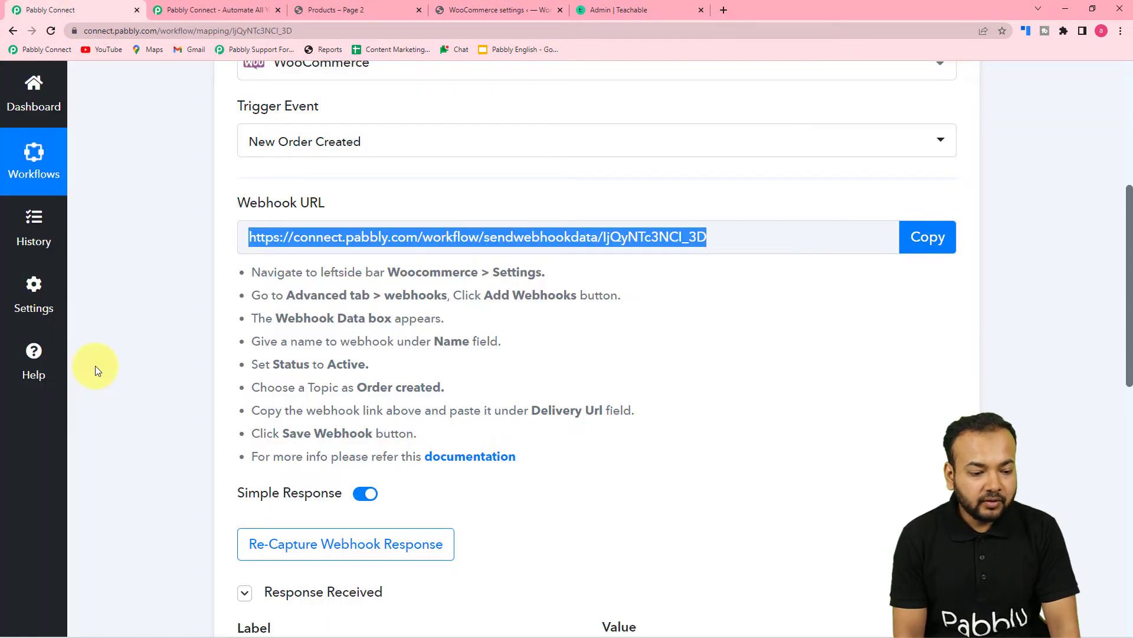
scroll(97, 371, "down", 2)
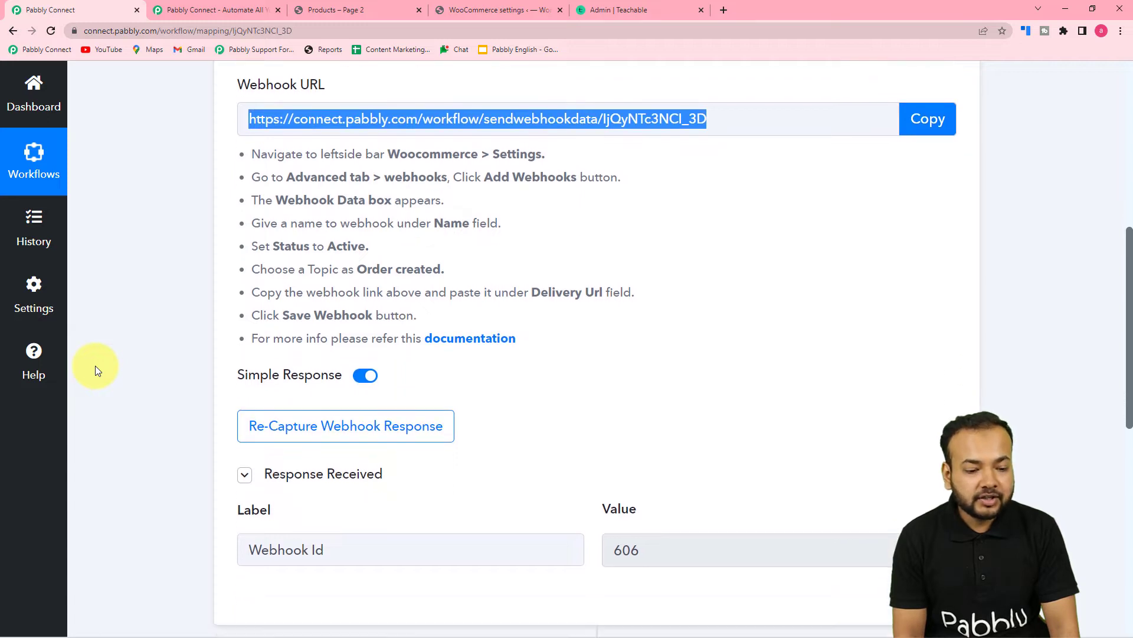
scroll(96, 369, "down", 1)
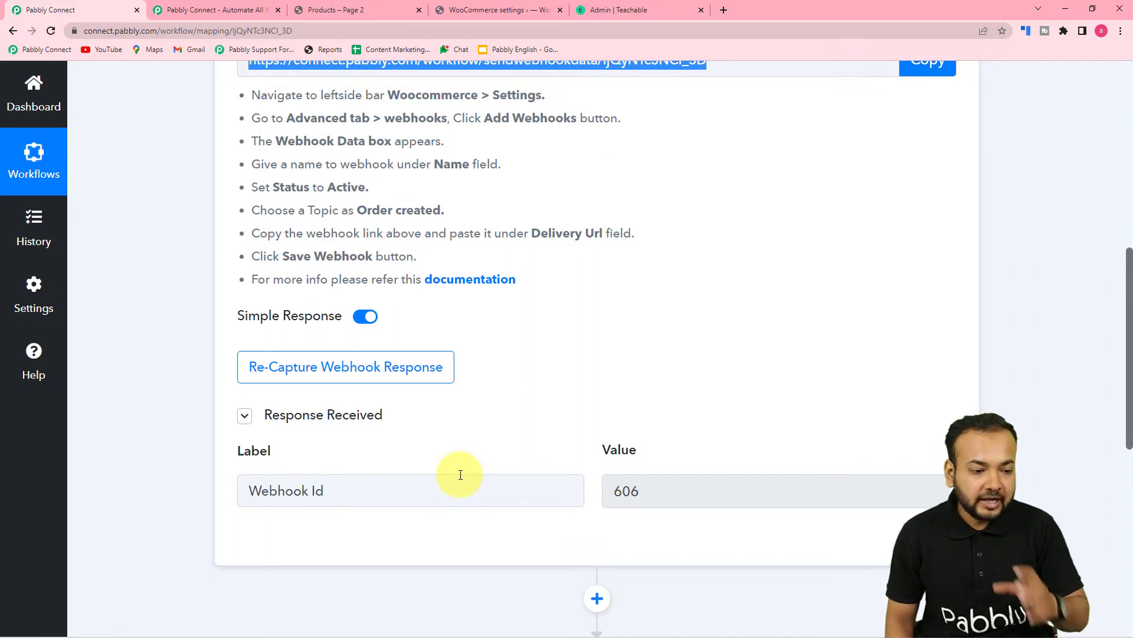
- Confirm Re-Capture Webhook Response, then switch to the 'Products – Page 2' shop tab
left_click(304, 367)
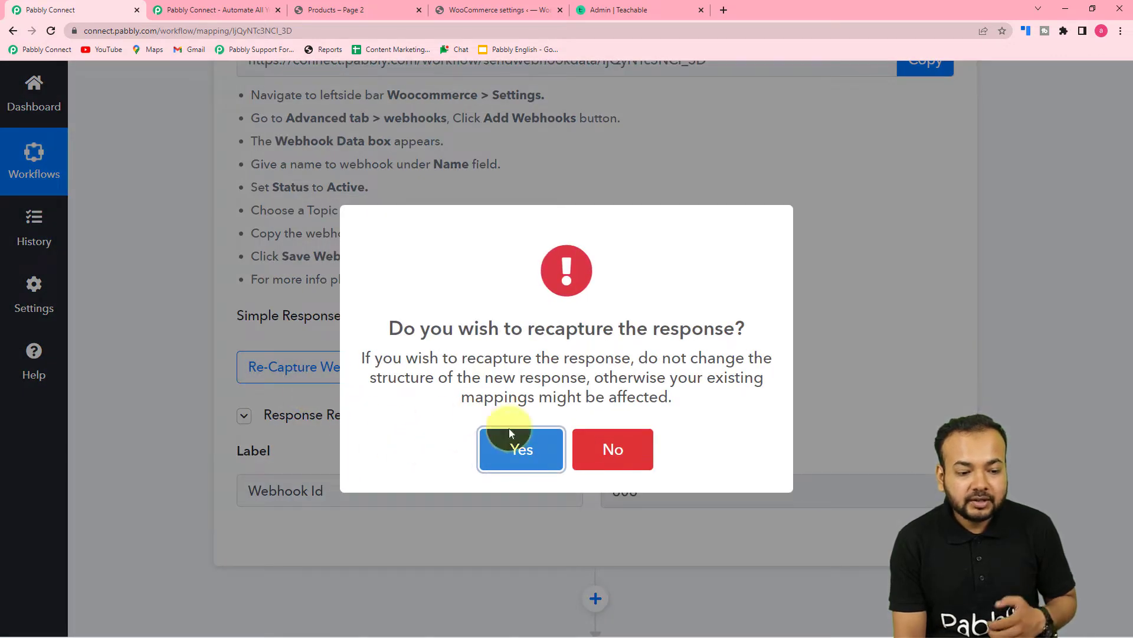
left_click(517, 452)
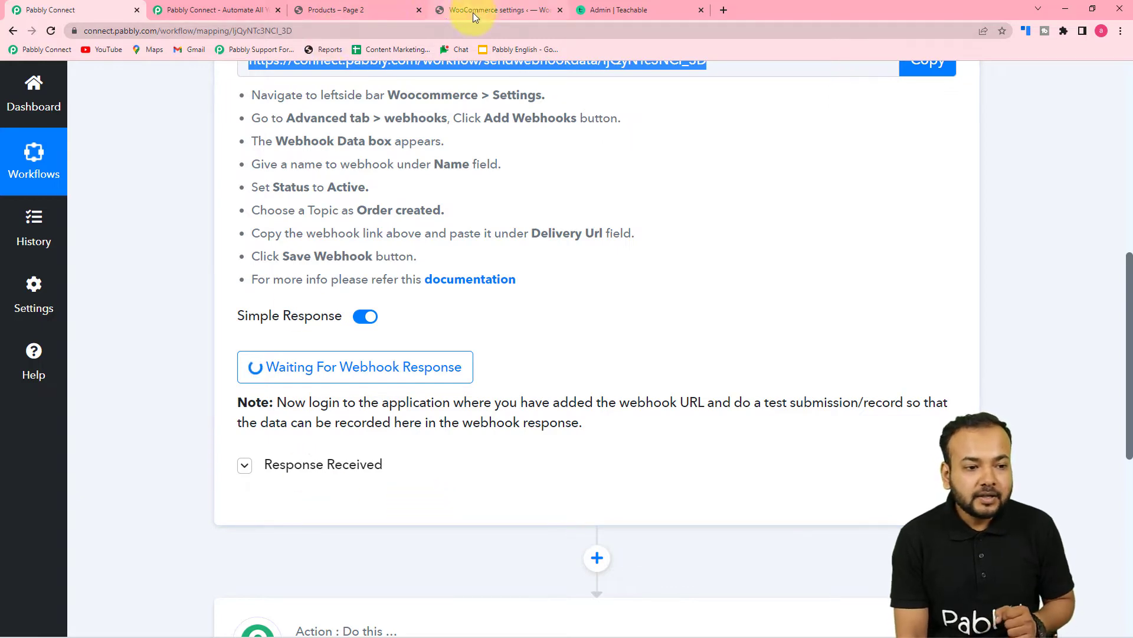
left_click(359, 5)
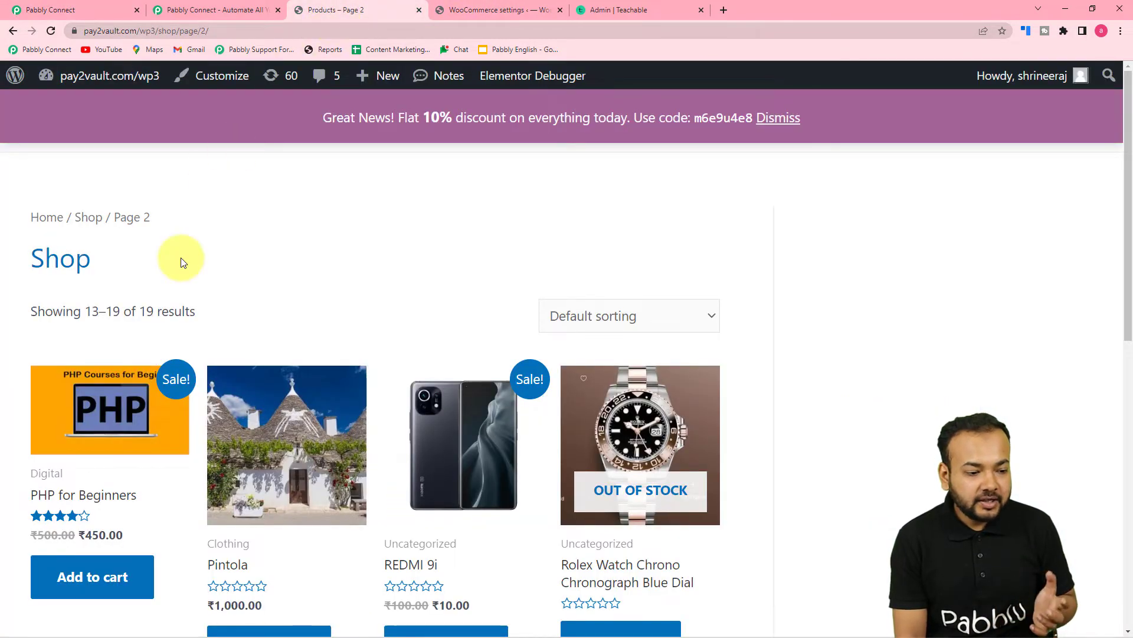
- Add PHP for Beginners to the cart and proceed to checkout
scroll(180, 262, "down", 1)
scroll(181, 259, "down", 1)
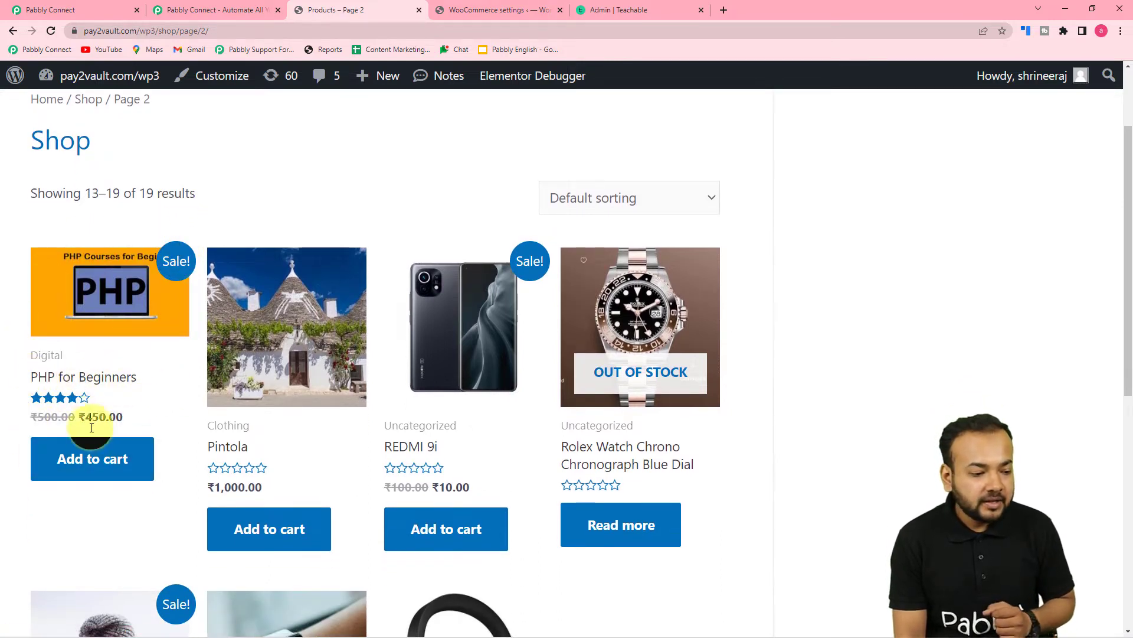
left_click(92, 458)
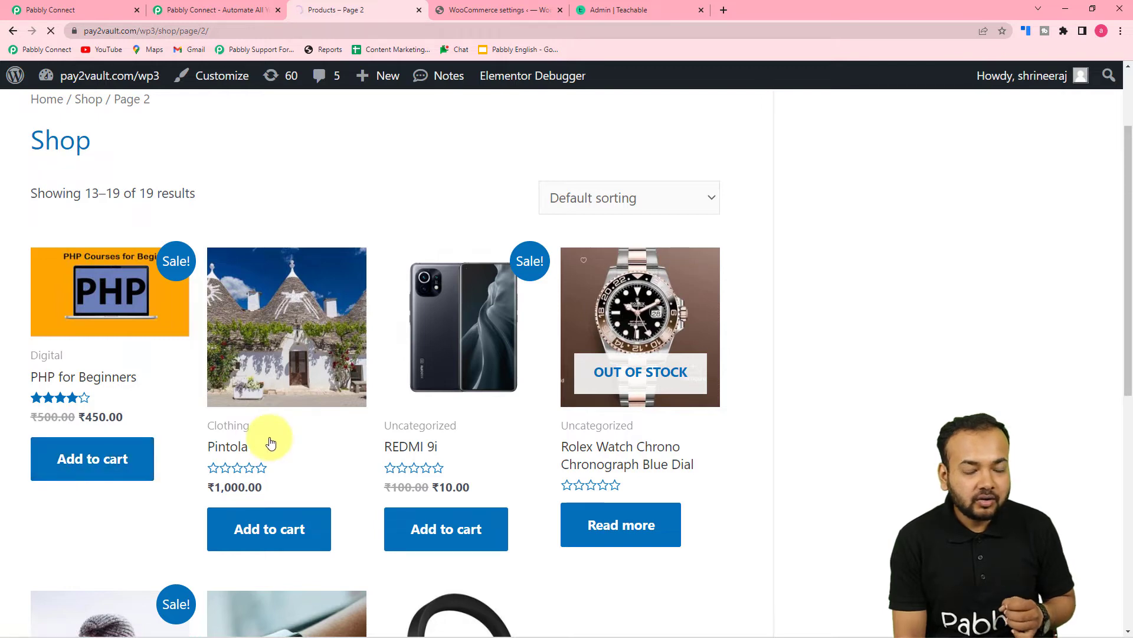
scroll(271, 443, "down", 3)
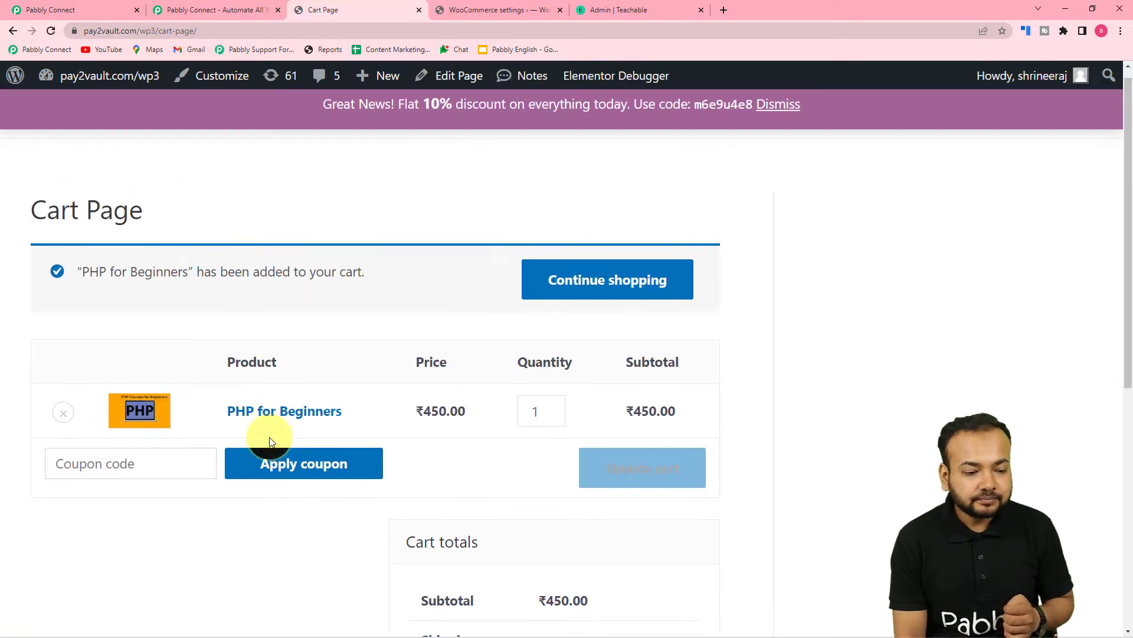
scroll(271, 443, "down", 5)
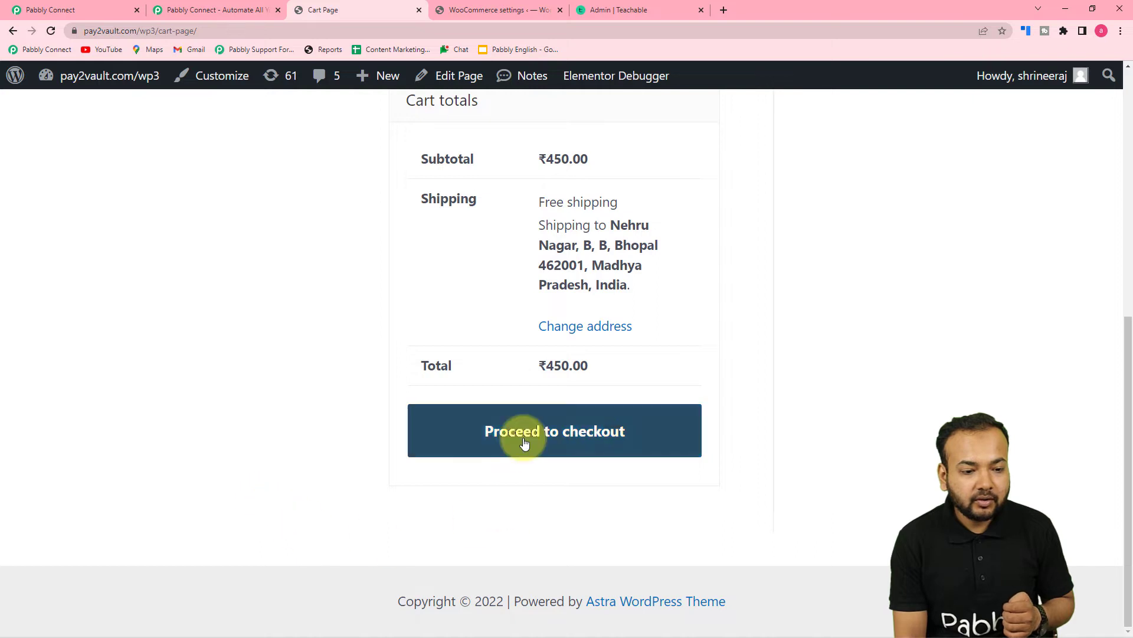
left_click(520, 435)
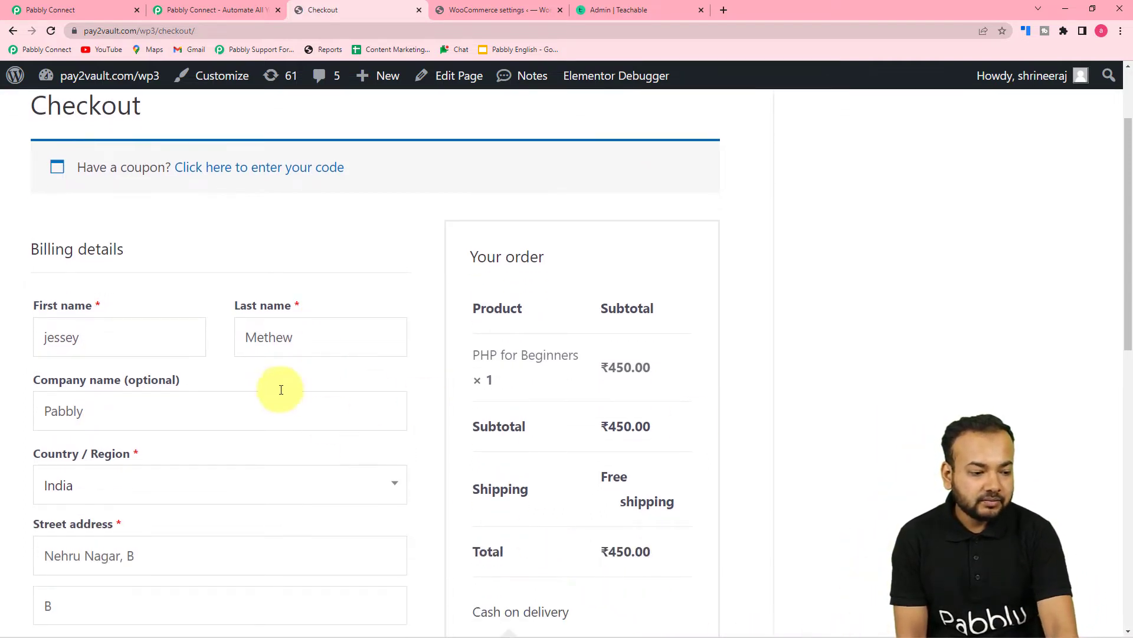
- Place the ₹450.00 cash-on-delivery order
scroll(254, 351, "down", 7)
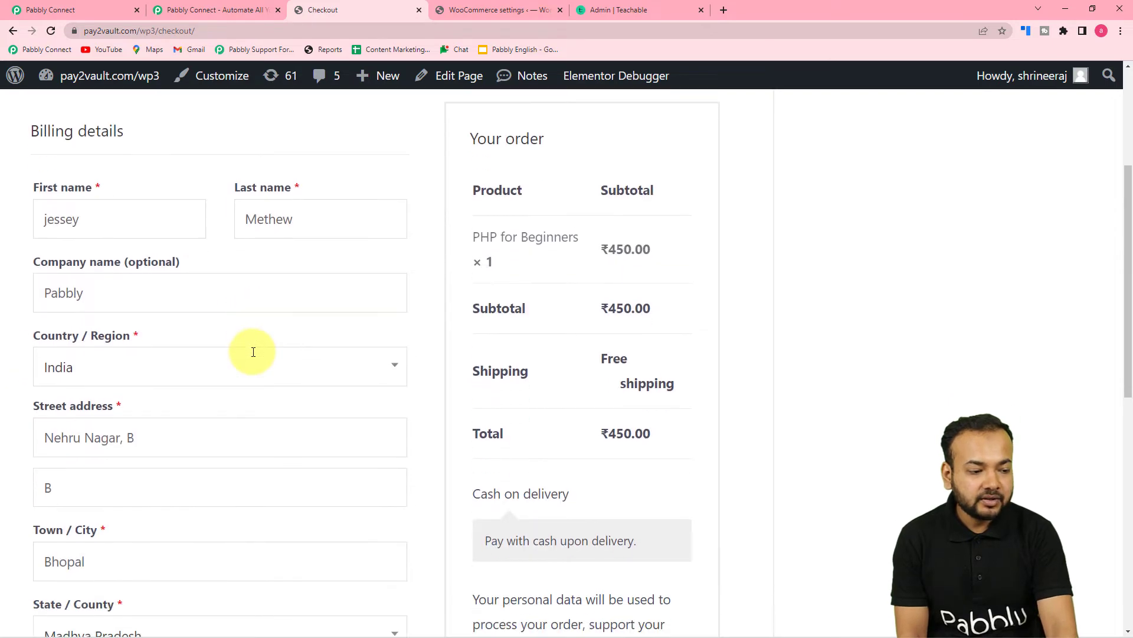
scroll(292, 365, "down", 4)
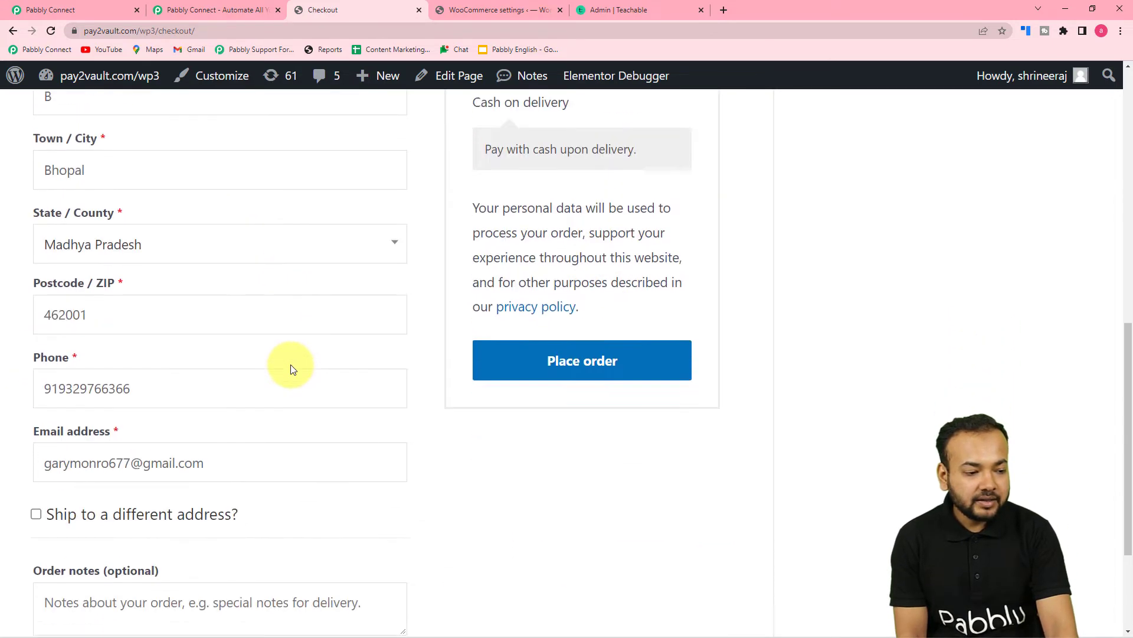
scroll(295, 322, "up", 3)
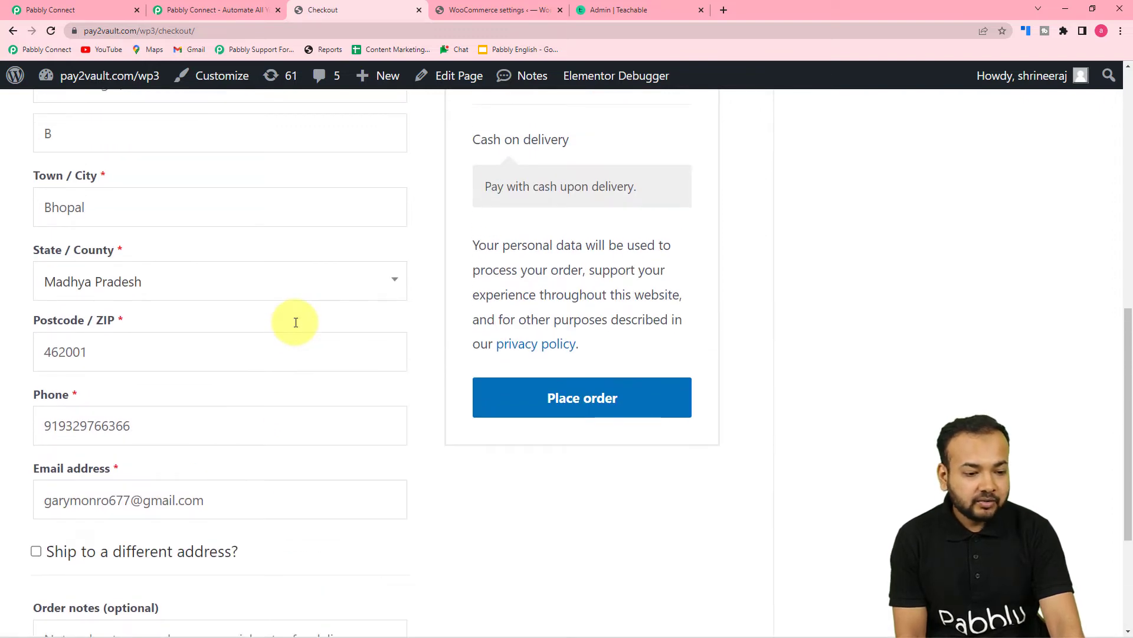
left_click(608, 397)
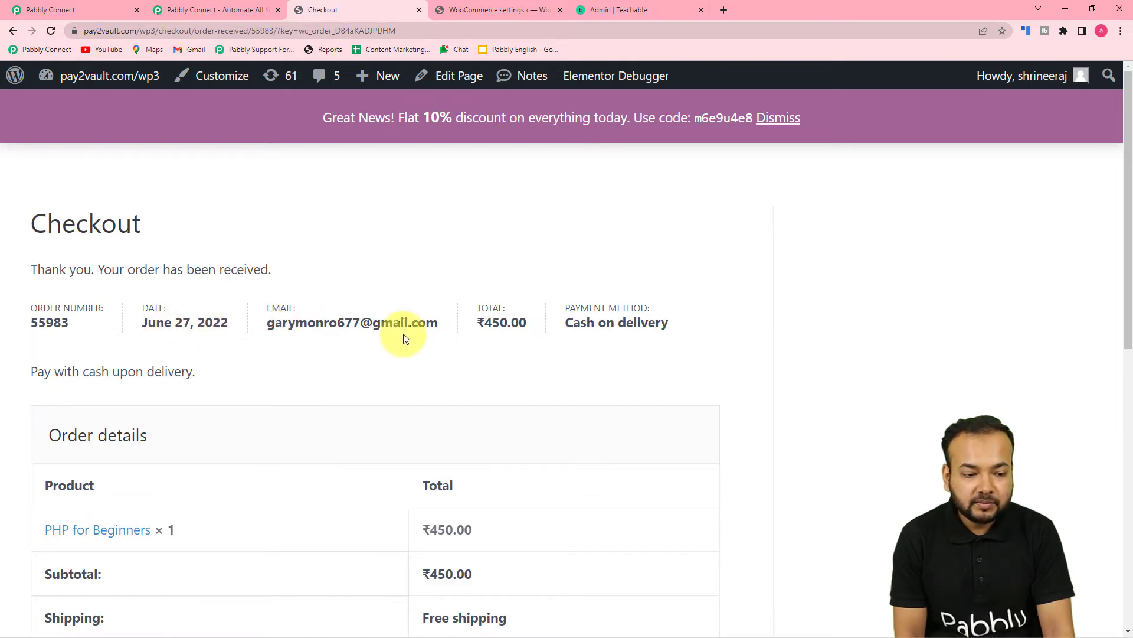
scroll(488, 352, "down", 7)
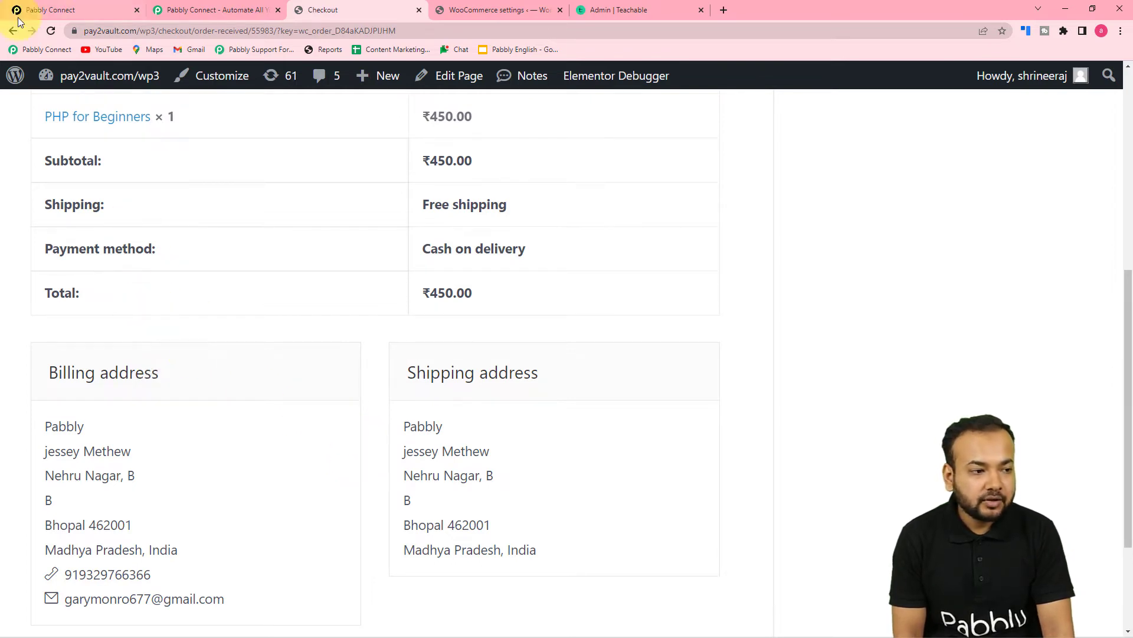
left_click(79, 11)
scroll(144, 290, "down", 4)
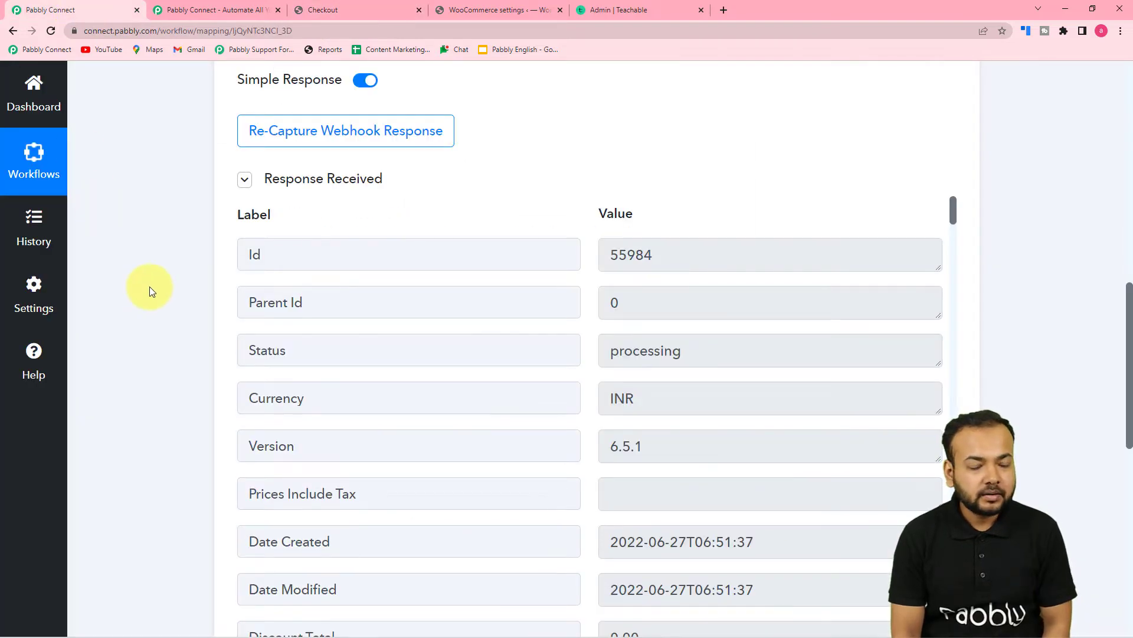
scroll(150, 286, "down", 1)
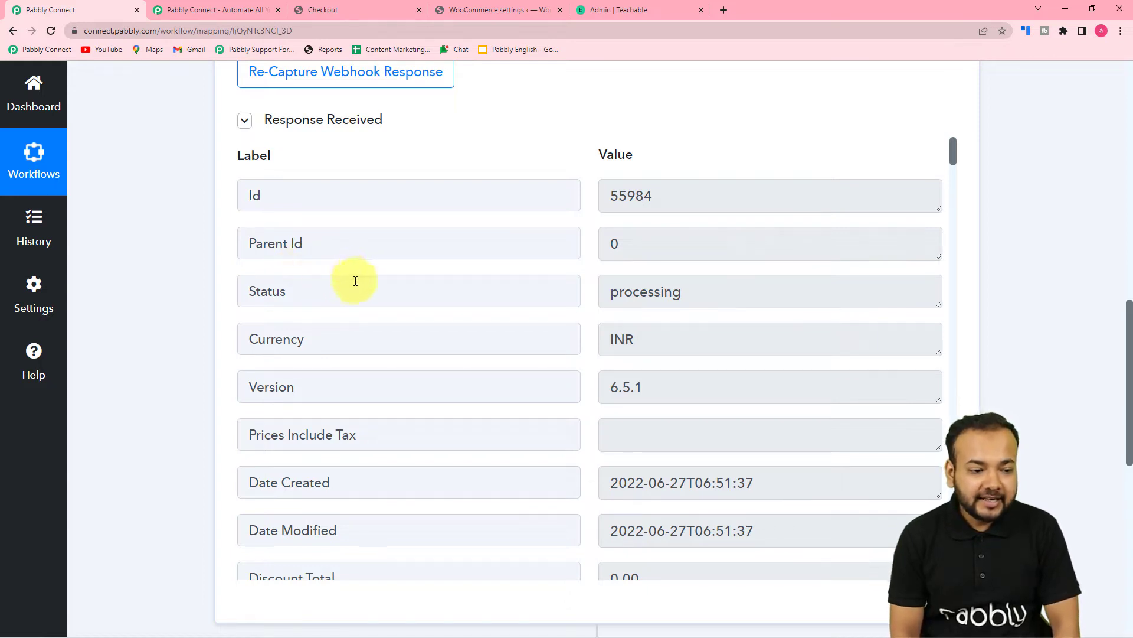
scroll(344, 291, "down", 2)
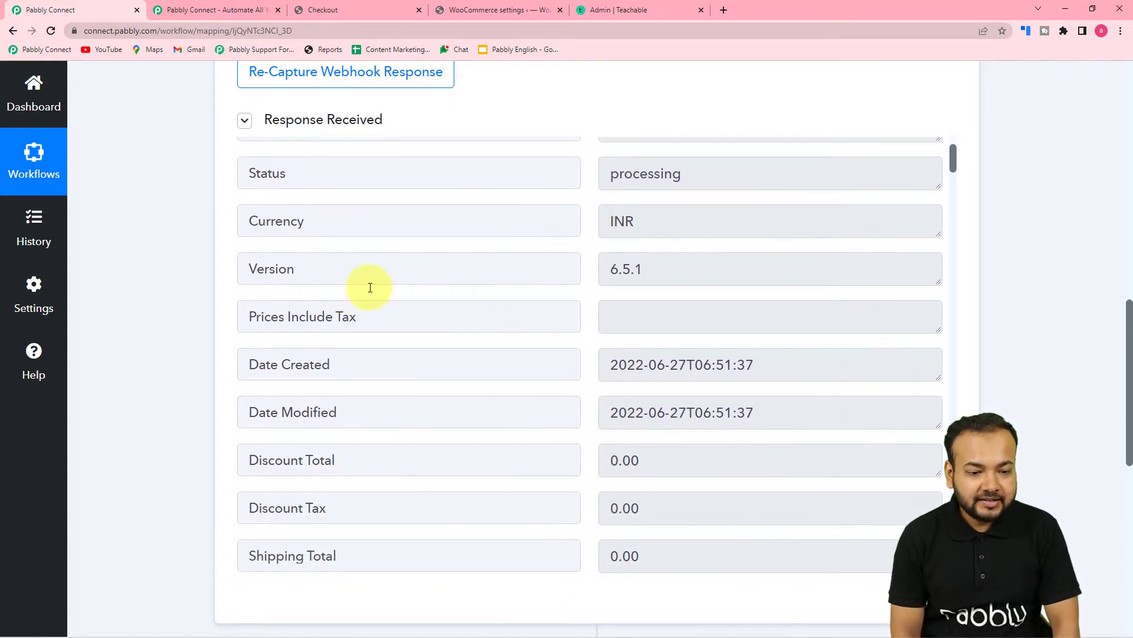
scroll(309, 306, "down", 2)
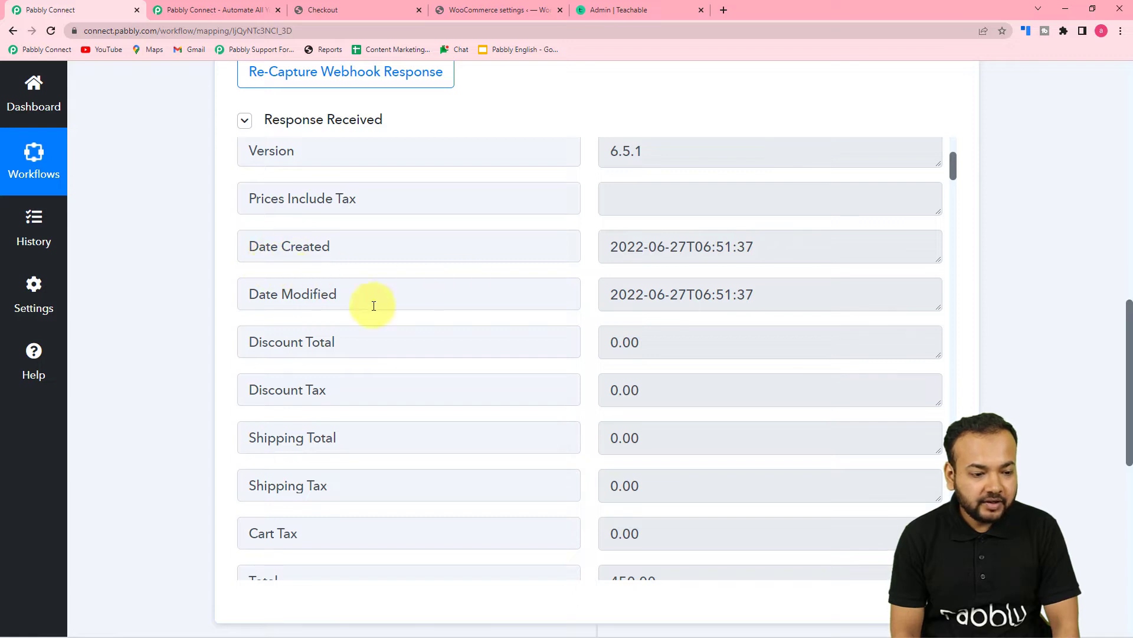
scroll(373, 306, "down", 3)
scroll(354, 292, "down", 2)
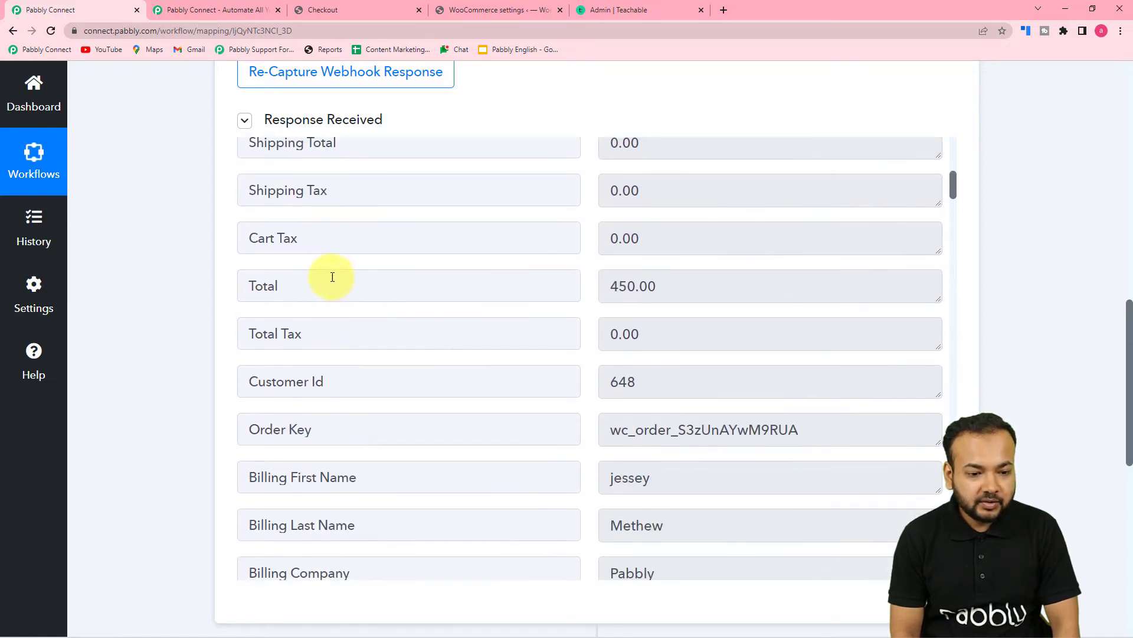
scroll(398, 308, "down", 2)
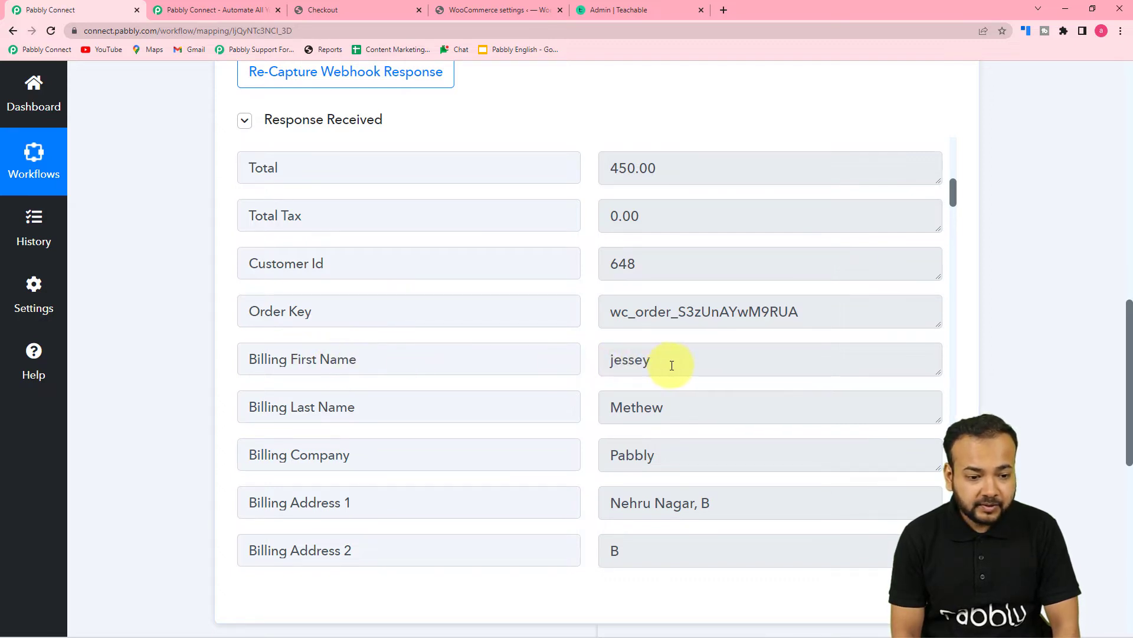
scroll(492, 408, "down", 7)
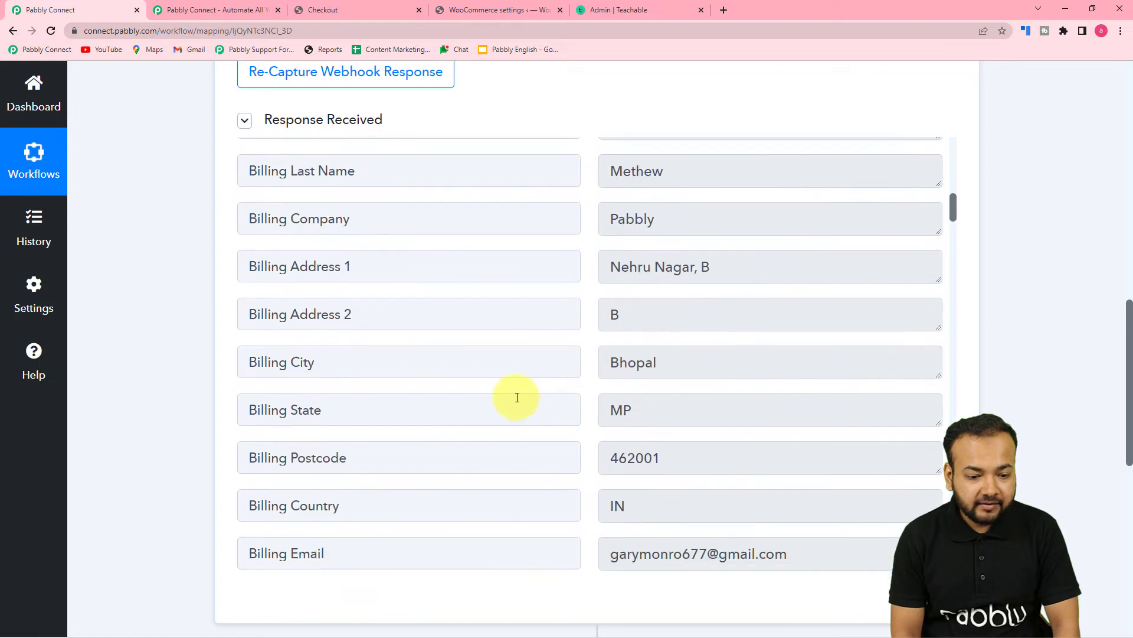
scroll(517, 398, "down", 1)
scroll(542, 360, "down", 2)
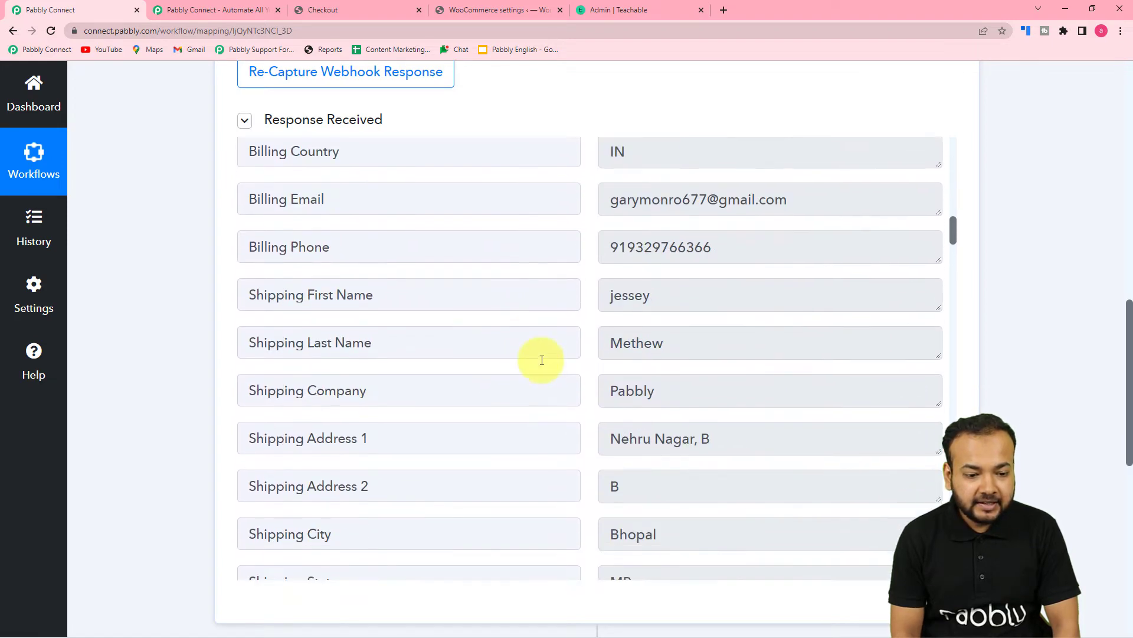
scroll(539, 349, "down", 9)
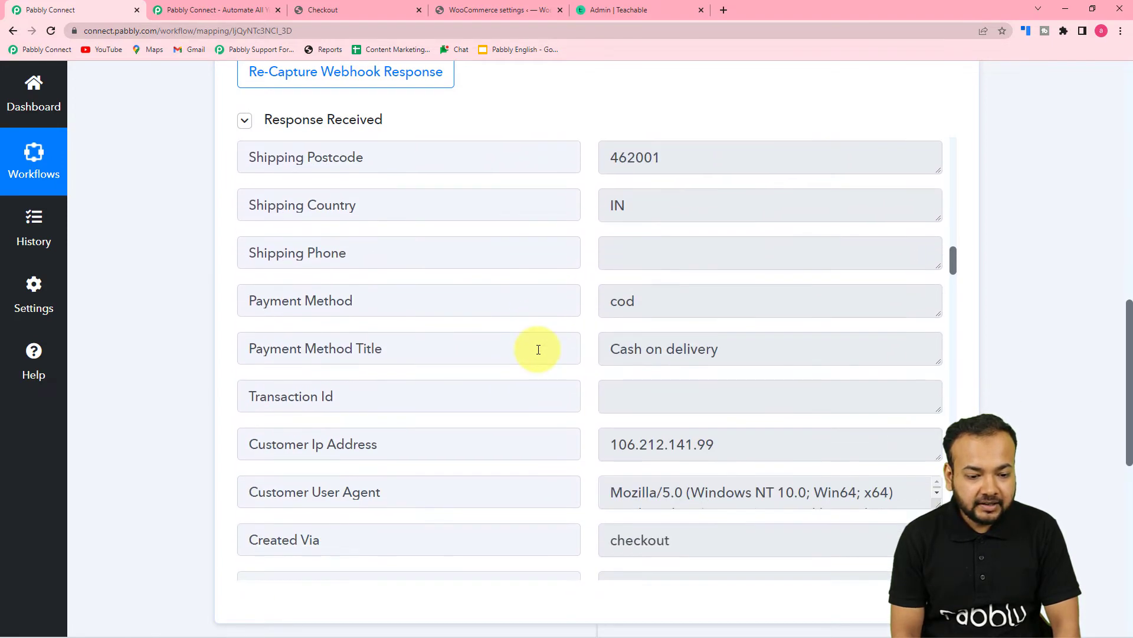
scroll(538, 349, "down", 12)
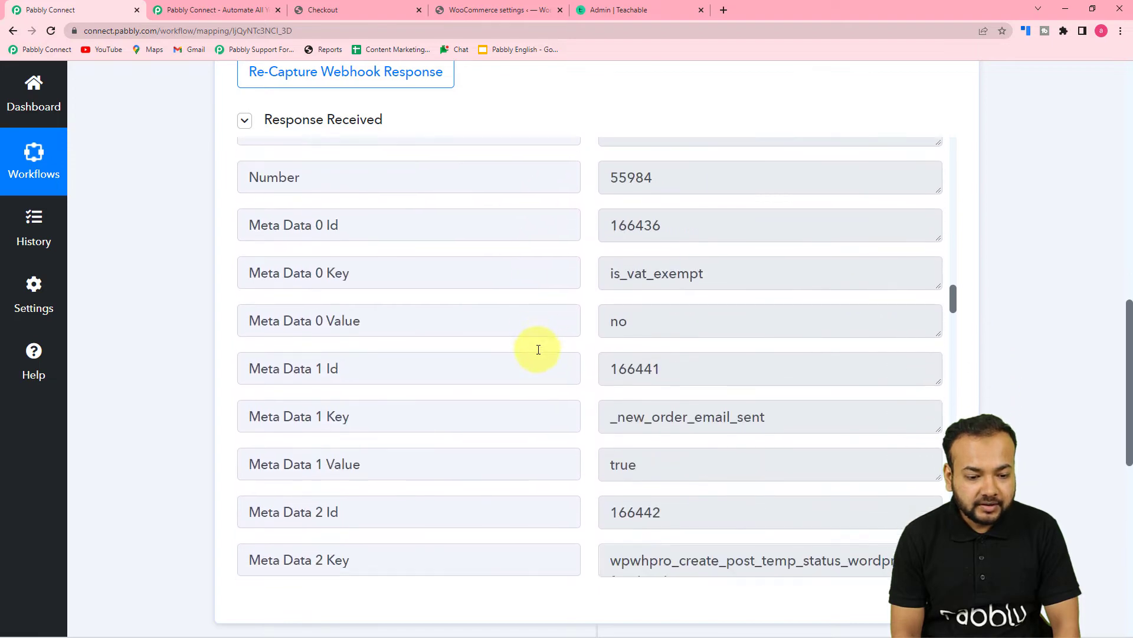
scroll(539, 350, "down", 10)
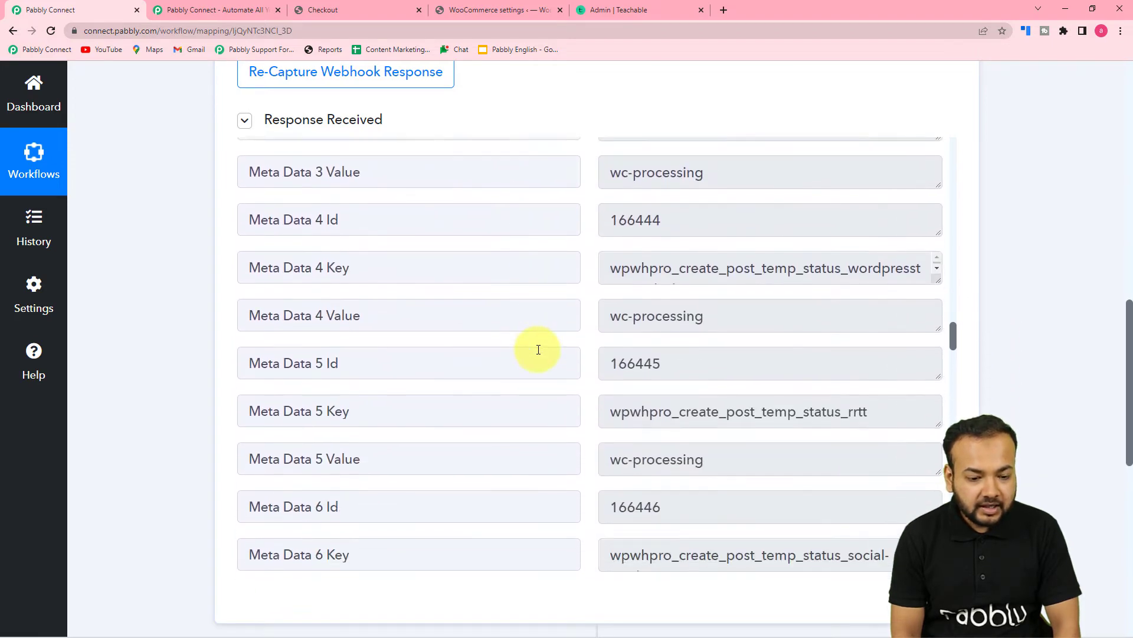
scroll(538, 349, "down", 10)
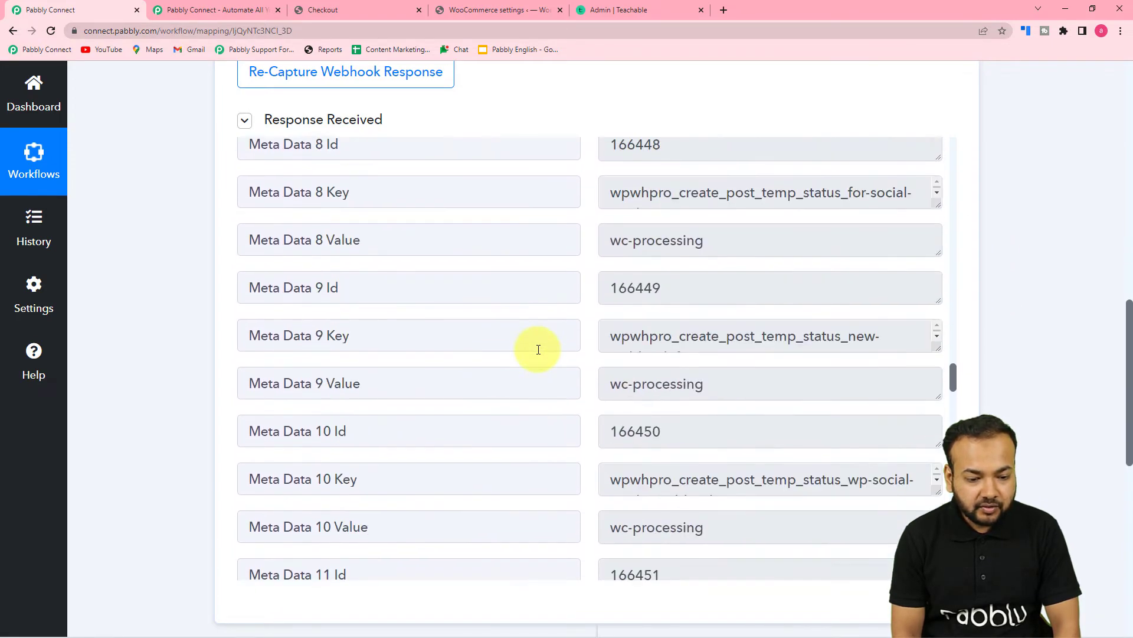
scroll(538, 350, "down", 8)
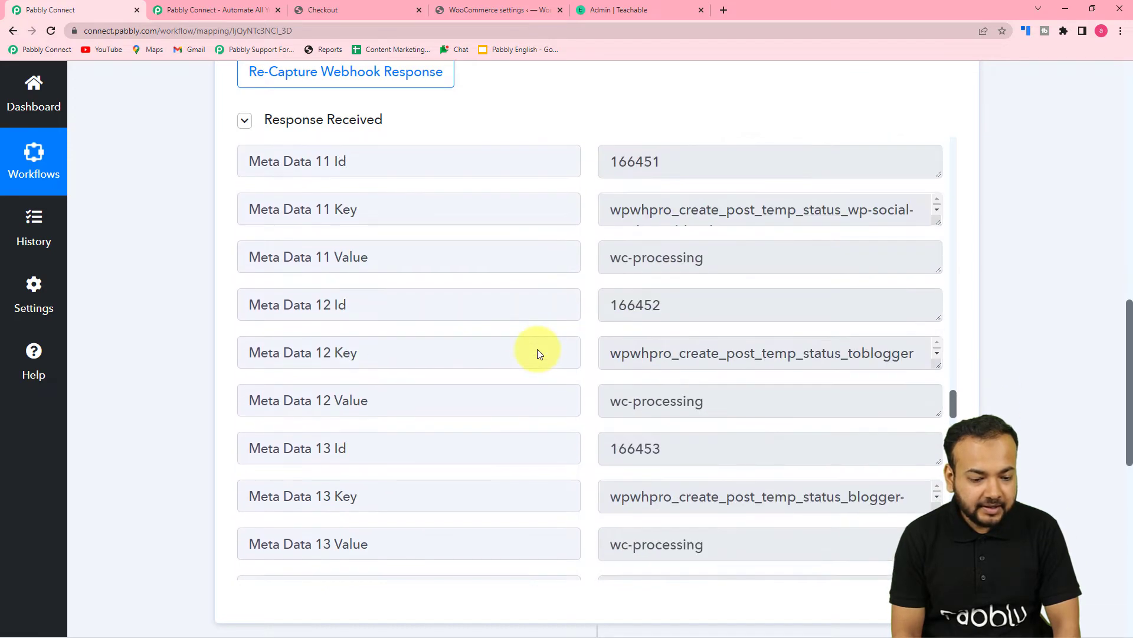
scroll(538, 349, "down", 8)
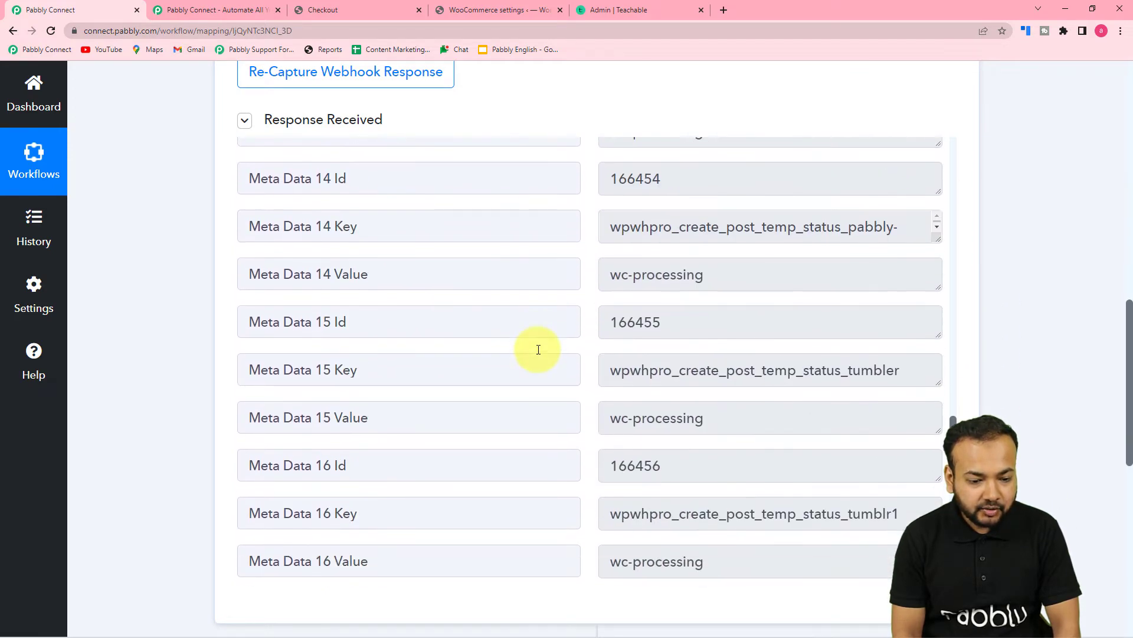
scroll(539, 349, "down", 10)
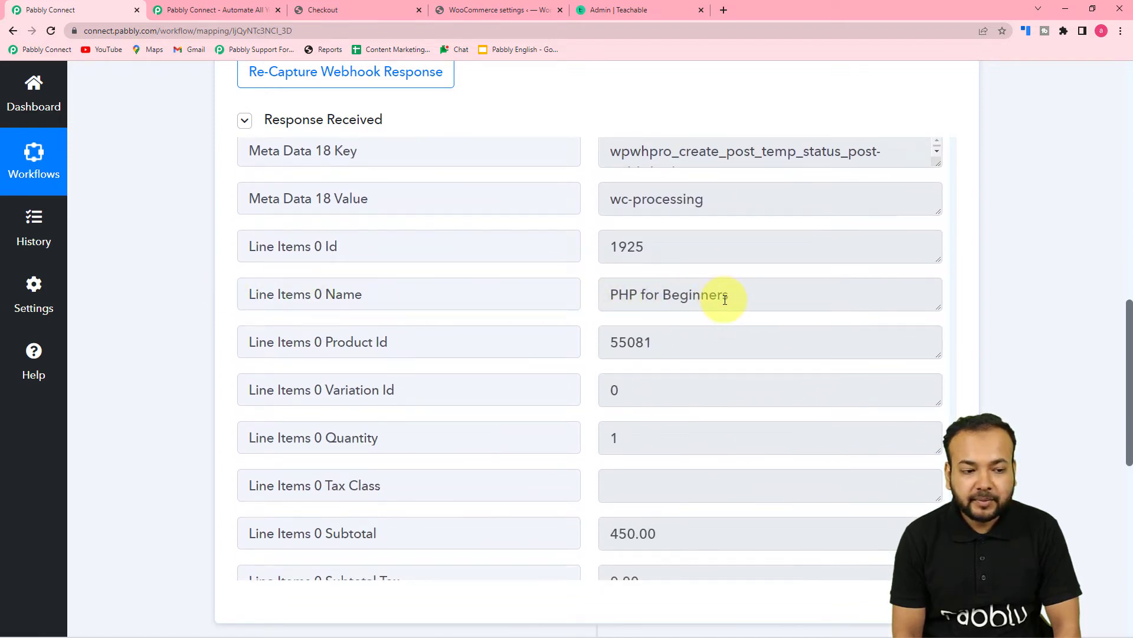
scroll(399, 340, "down", 7)
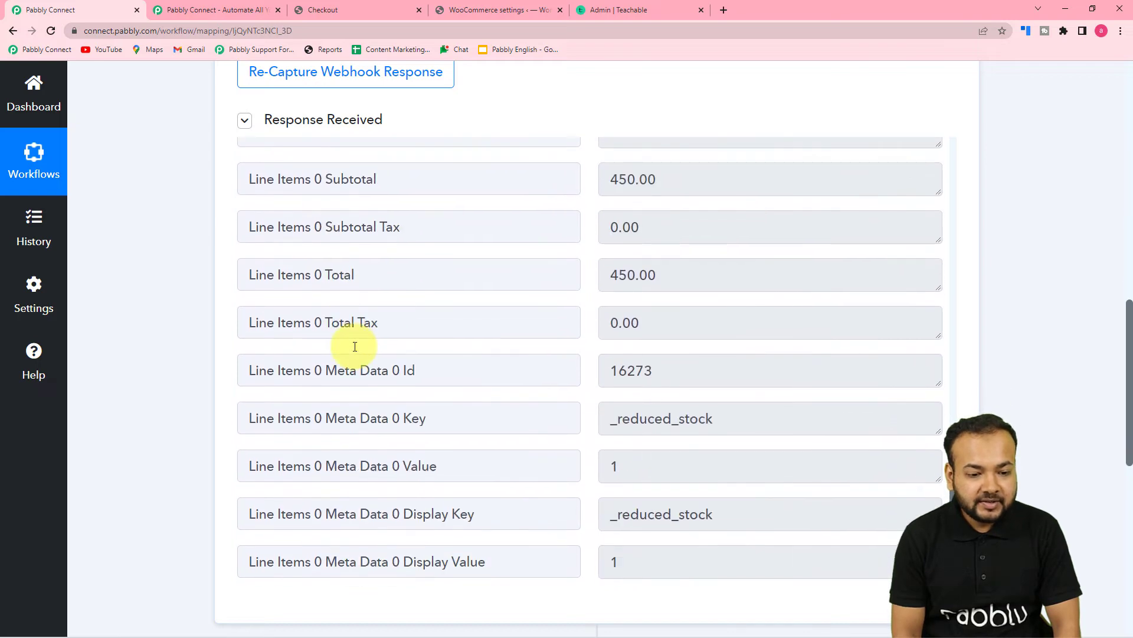
scroll(354, 350, "down", 5)
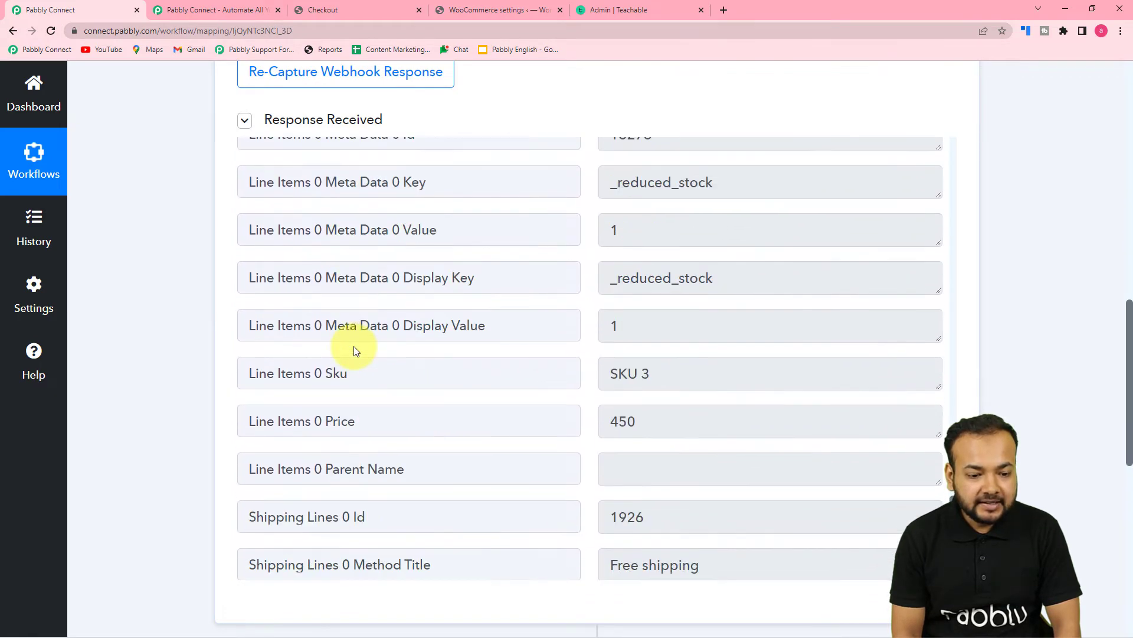
scroll(355, 349, "down", 5)
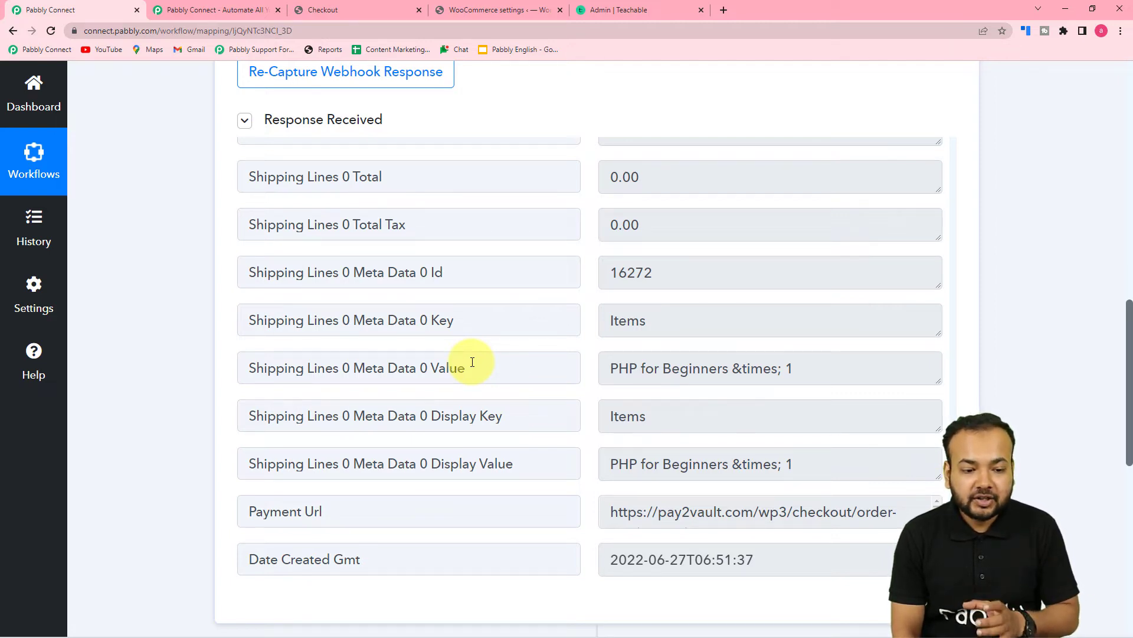
scroll(296, 366, "down", 3)
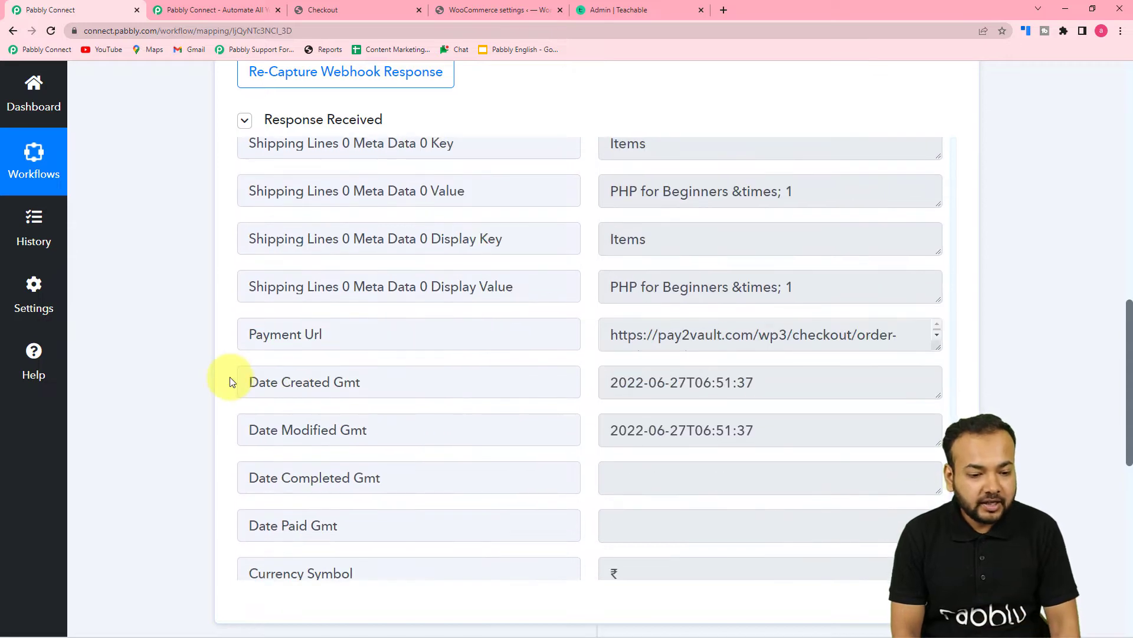
scroll(229, 380, "down", 2)
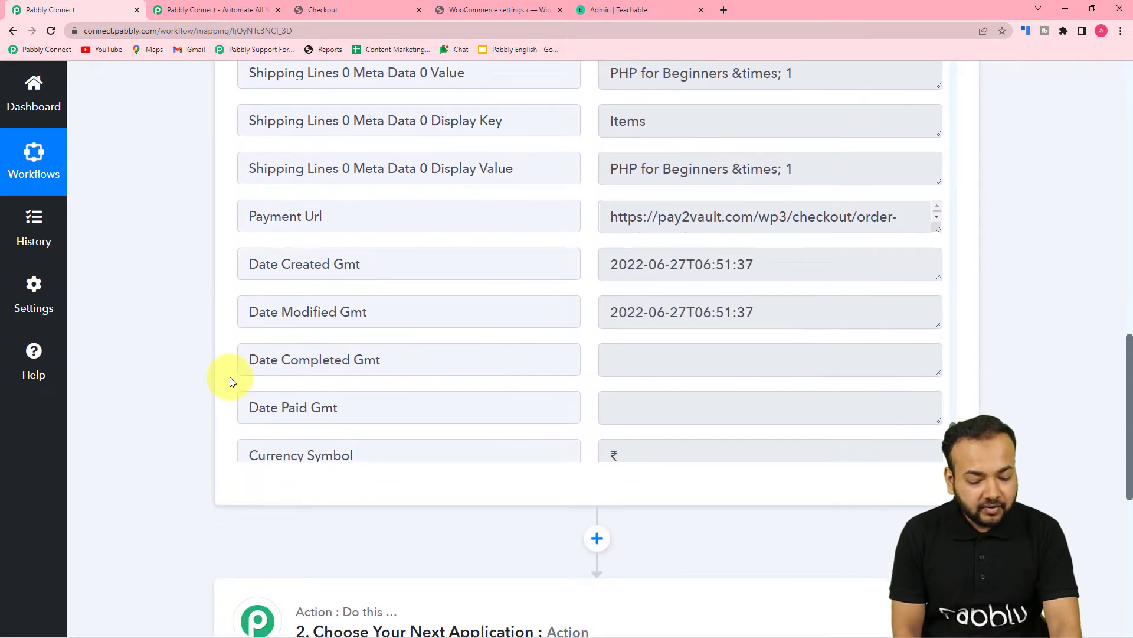
scroll(184, 387, "down", 4)
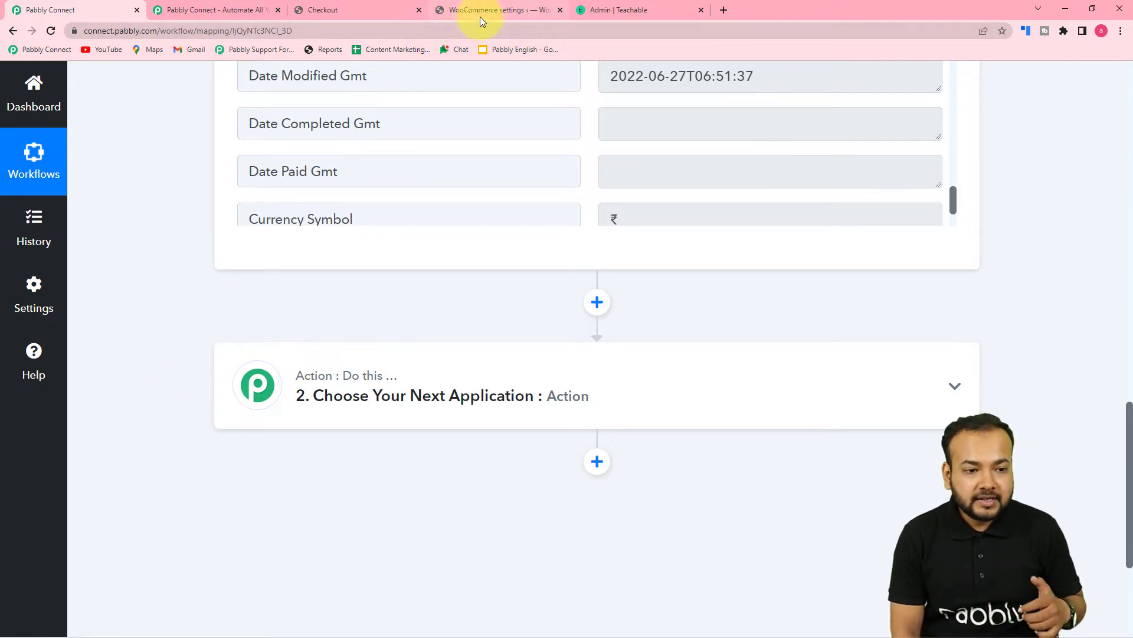
- Open page 2 of the WooCommerce Shop, where PHP for Beginners is listed at ₹450.00
left_click(347, 9)
scroll(235, 156, "up", 2)
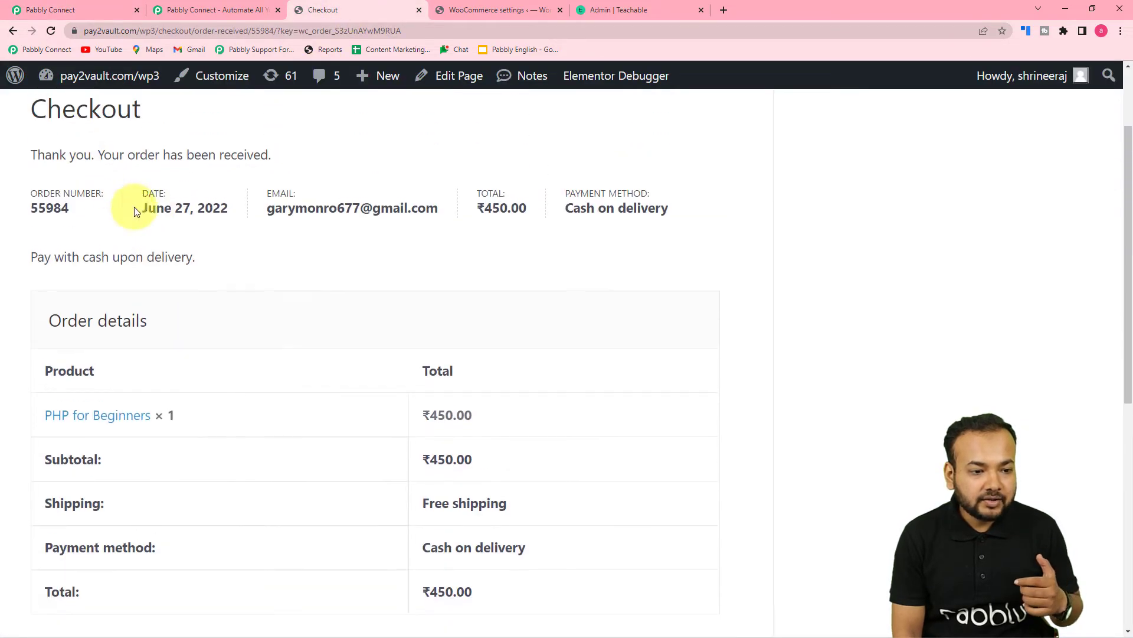
scroll(135, 212, "up", 2)
scroll(138, 207, "down", 3)
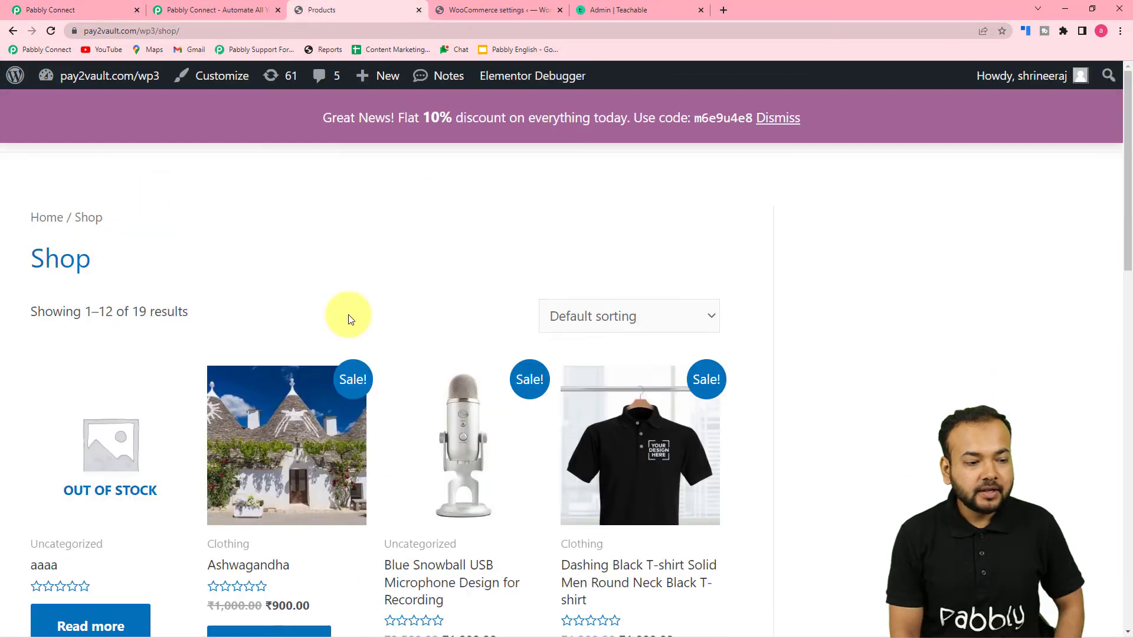
scroll(349, 315, "down", 3)
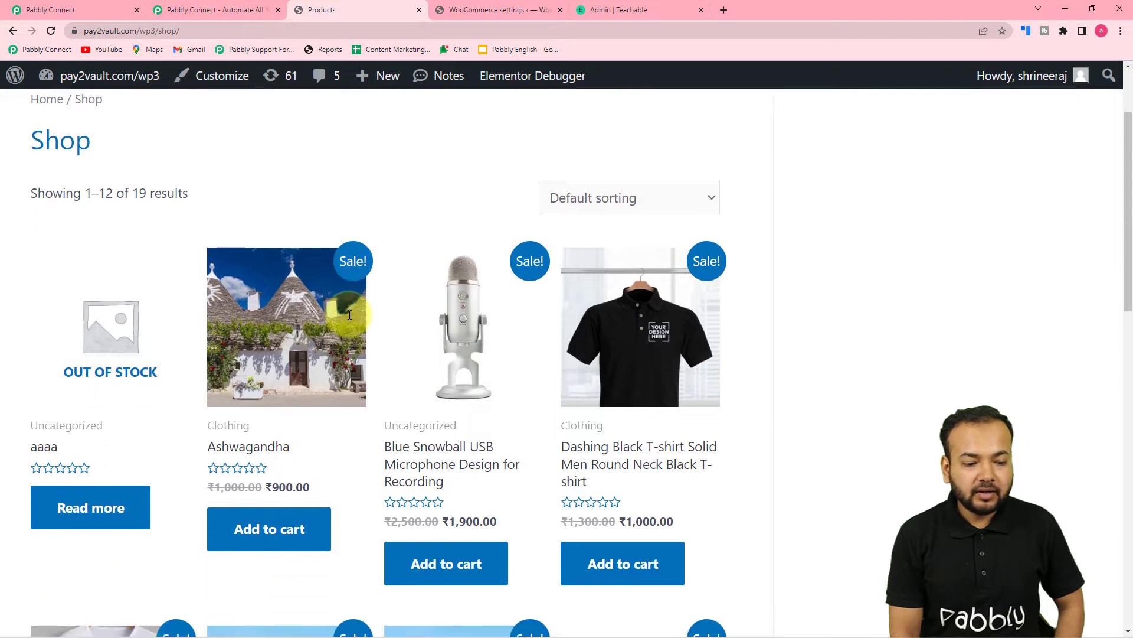
scroll(349, 317, "down", 12)
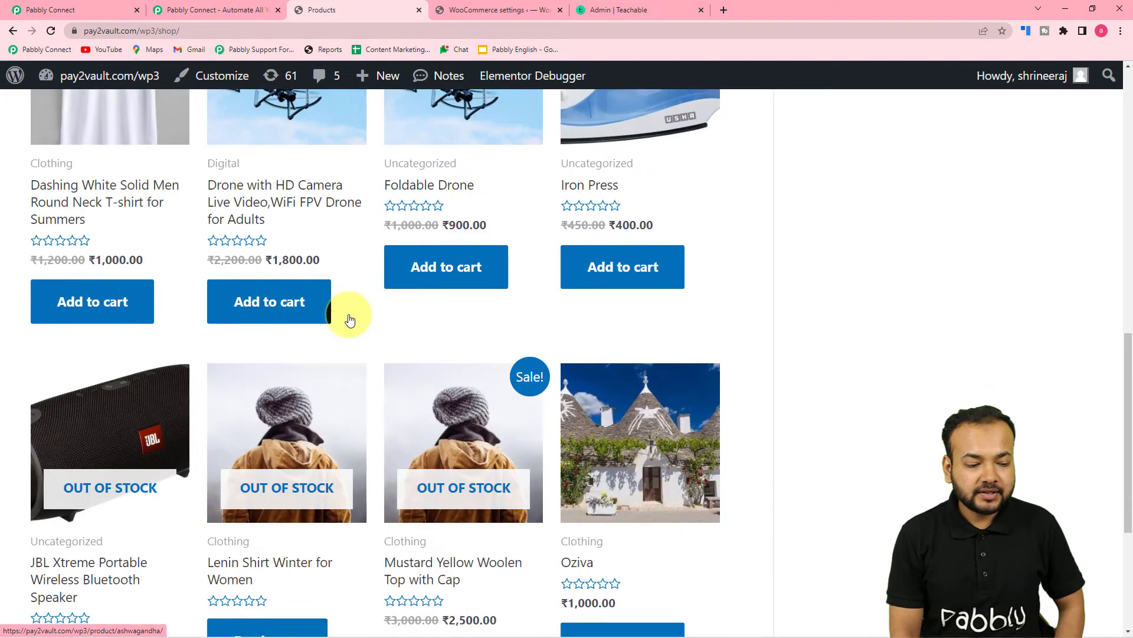
scroll(350, 319, "down", 3)
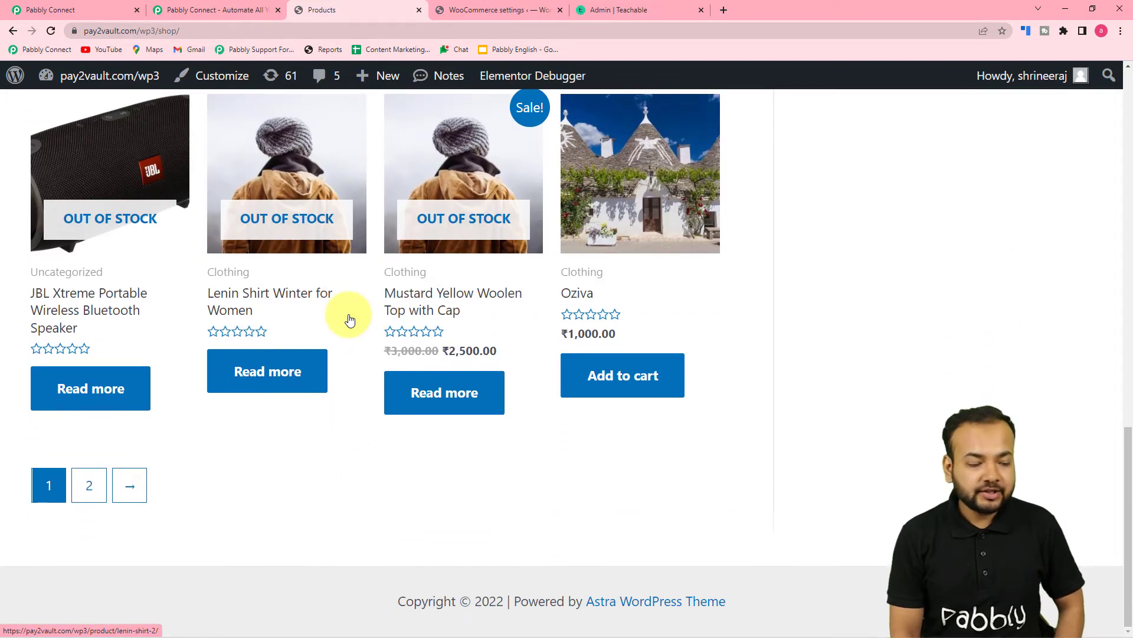
left_click(130, 485)
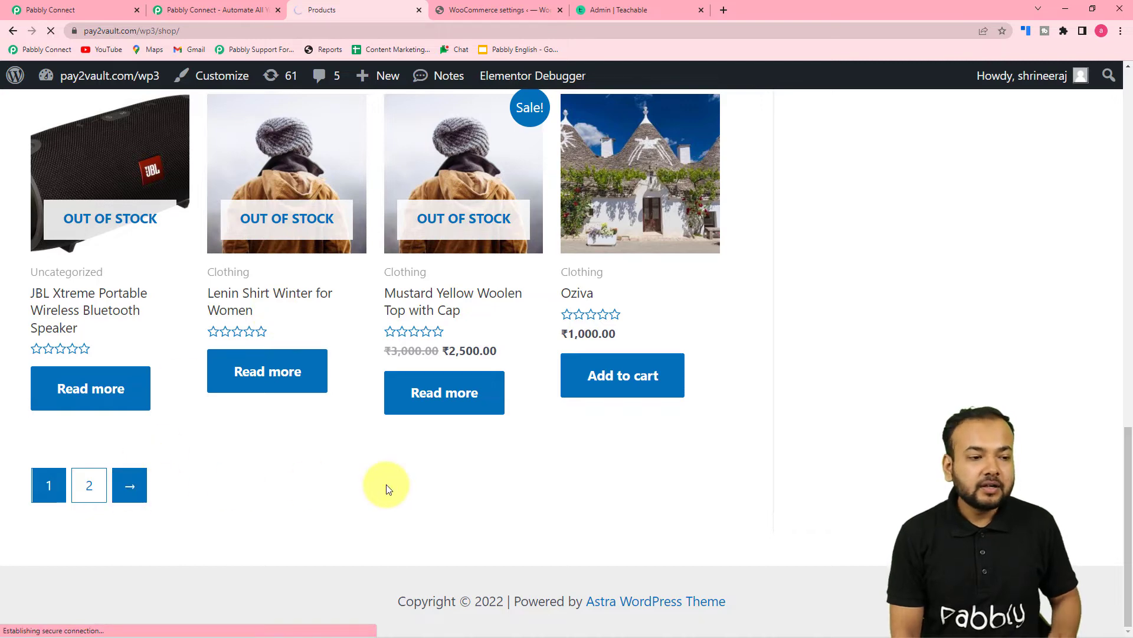
scroll(386, 484, "down", 2)
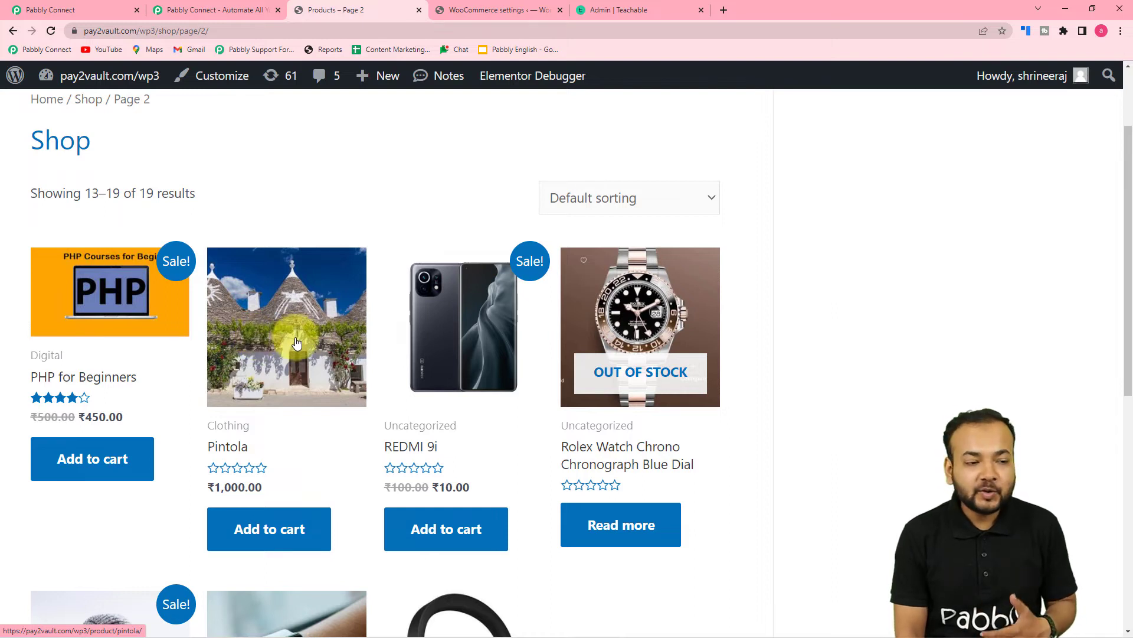
- Back in Pabbly Connect, expand the second action step and pick an app from the Choose App grid
left_click(84, 9)
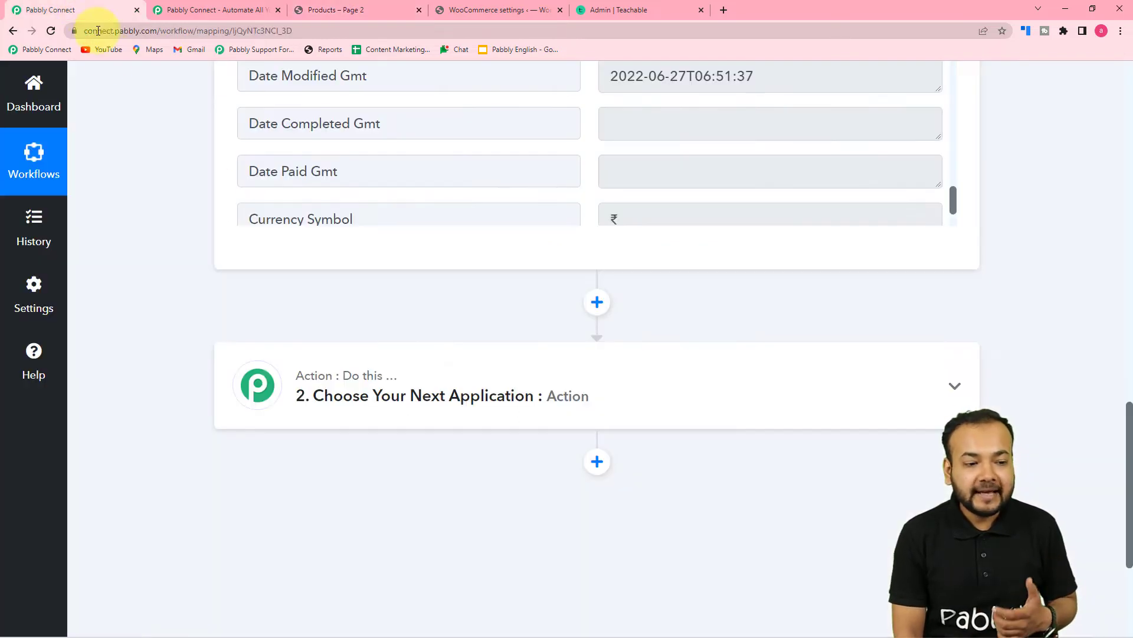
scroll(206, 246, "down", 1)
left_click(355, 337)
scroll(171, 347, "down", 2)
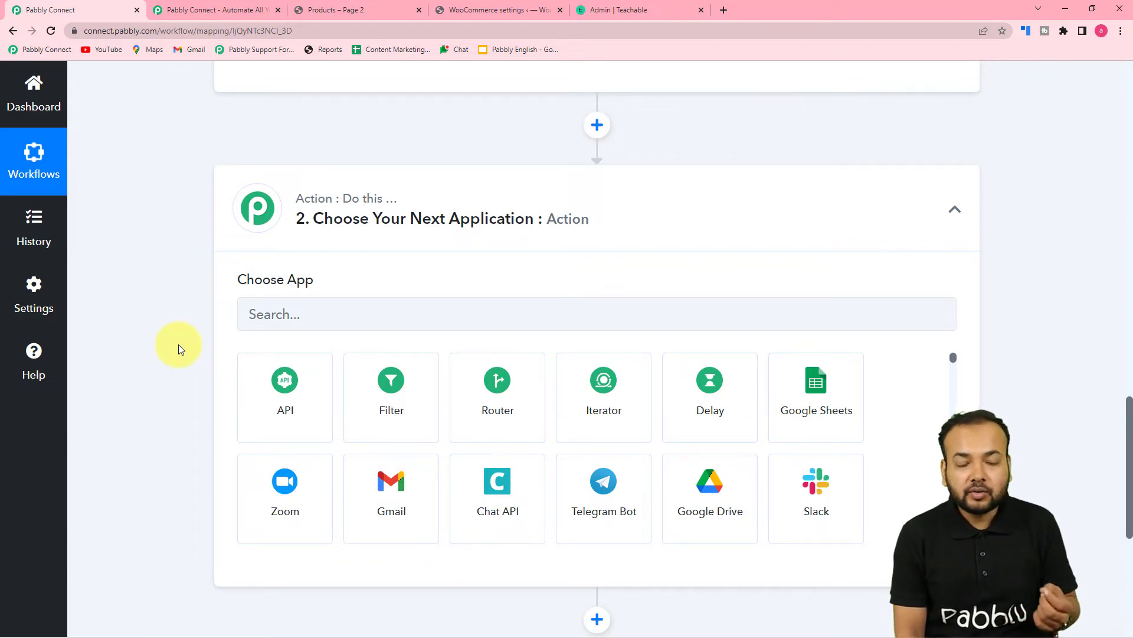
scroll(178, 345, "down", 2)
left_click(284, 255)
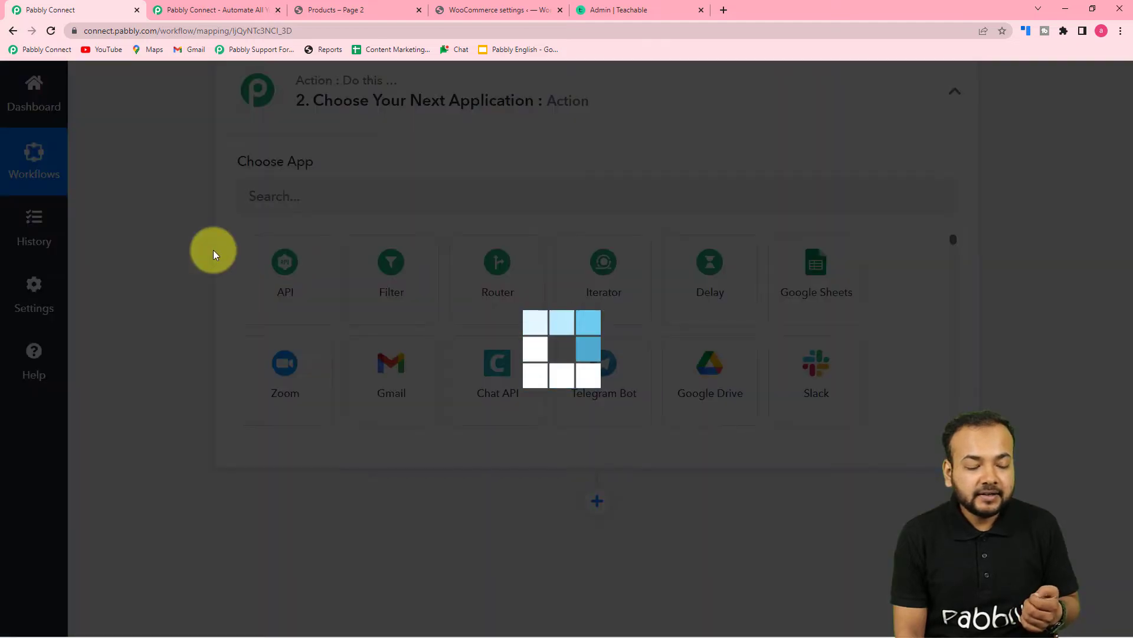
- Scroll through the captured order data, showing PHP for Beginners and Product Id 55081, to the Filter fields
scroll(213, 250, "down", 2)
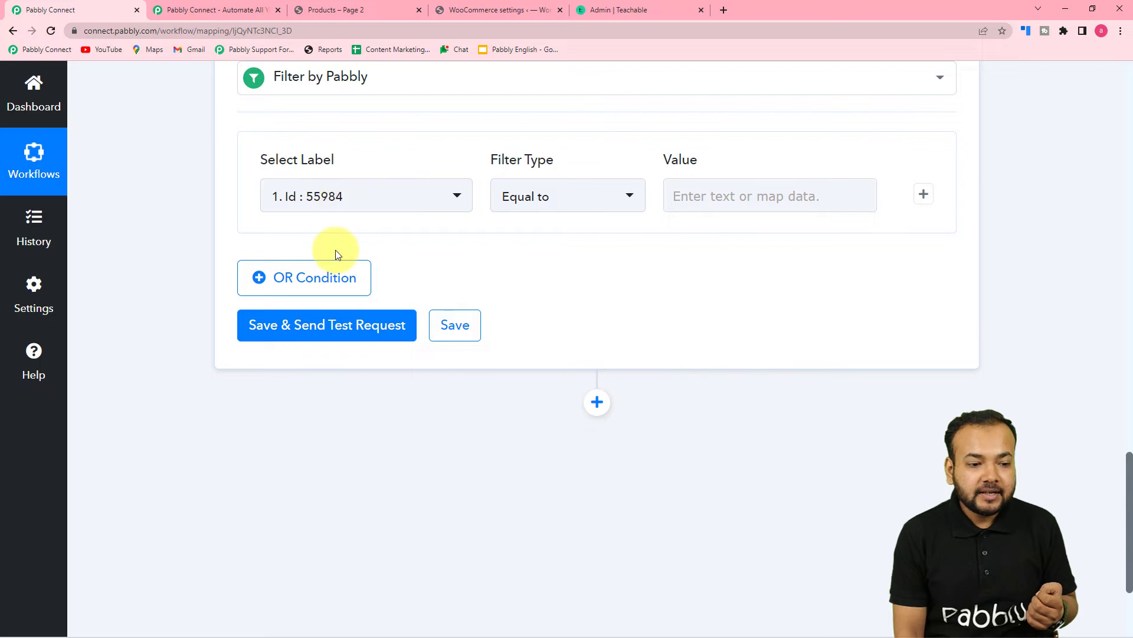
scroll(336, 251, "up", 9)
scroll(336, 250, "up", 2)
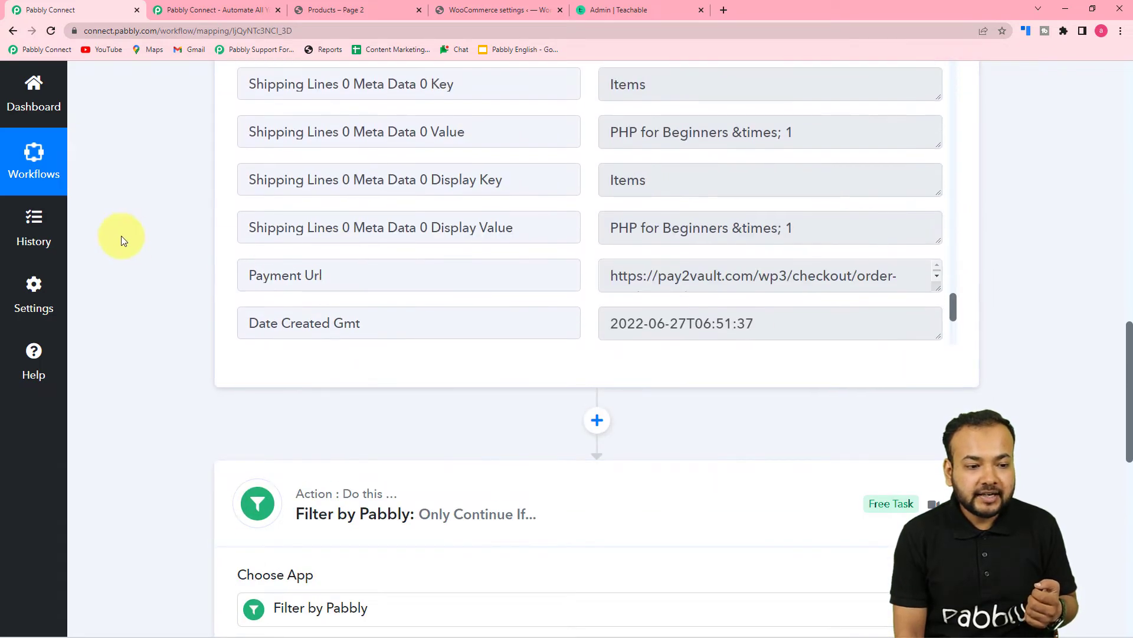
scroll(159, 263, "up", 3)
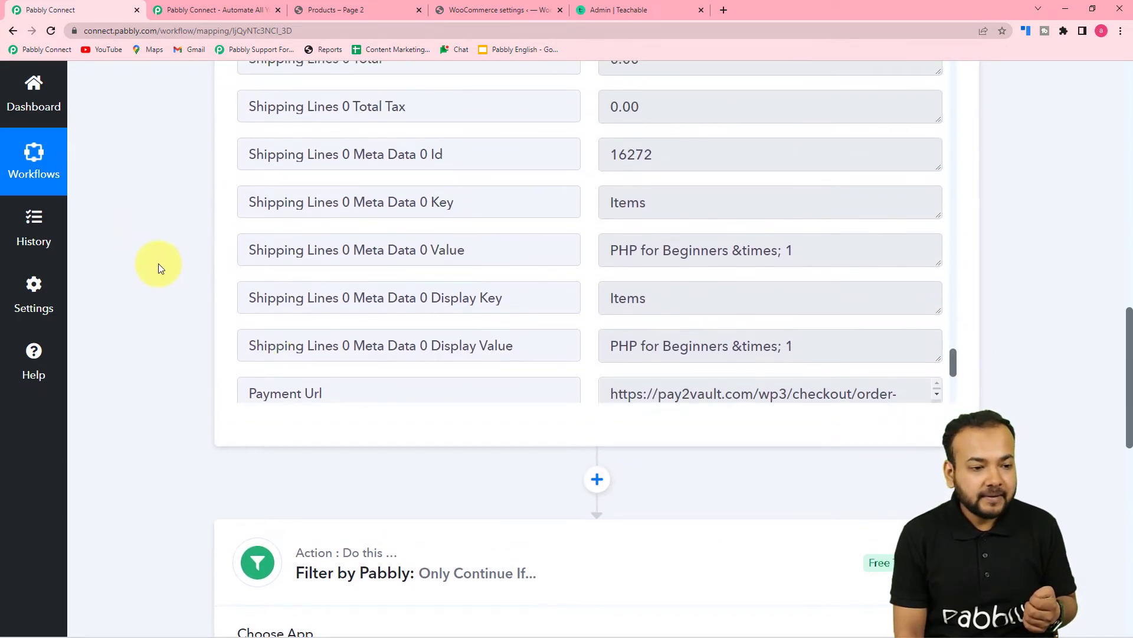
scroll(408, 284, "up", 8)
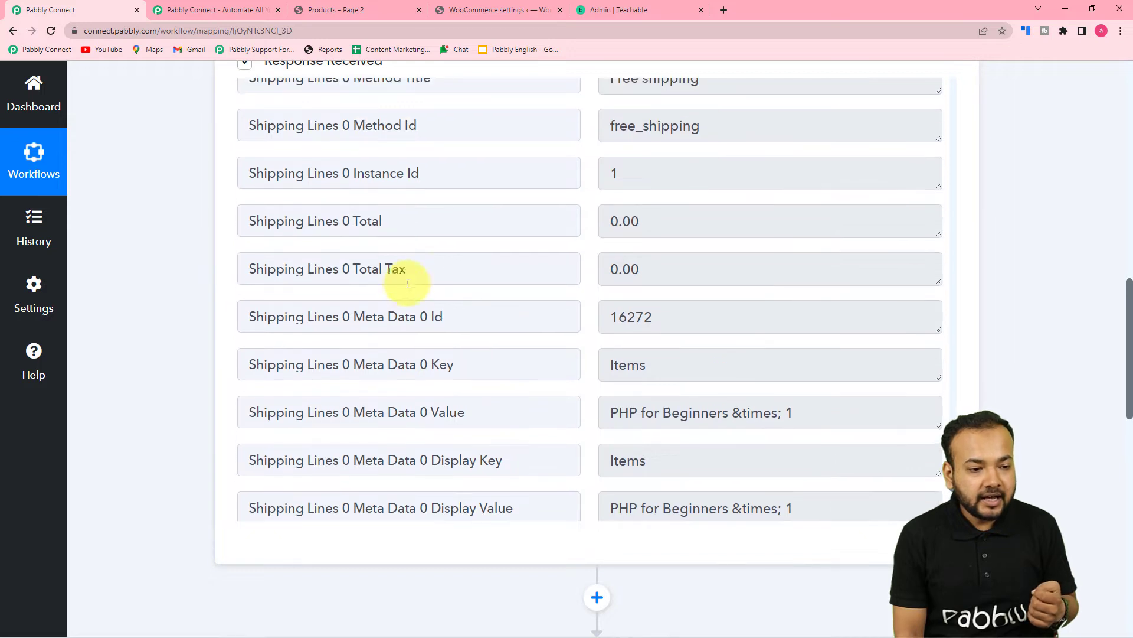
scroll(408, 284, "up", 3)
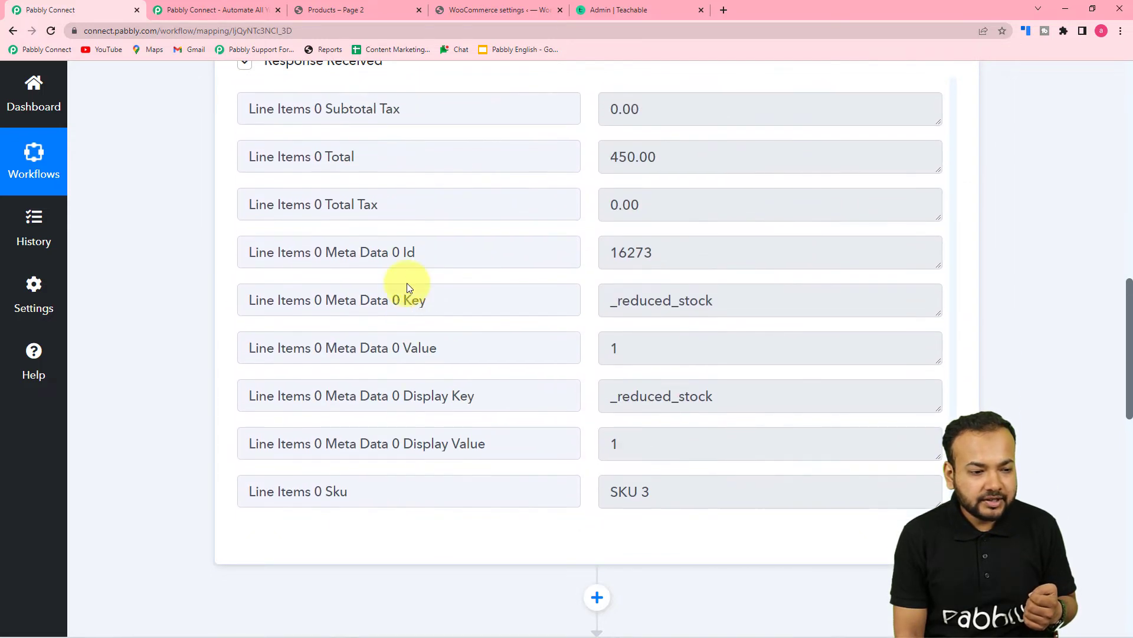
scroll(407, 283, "up", 10)
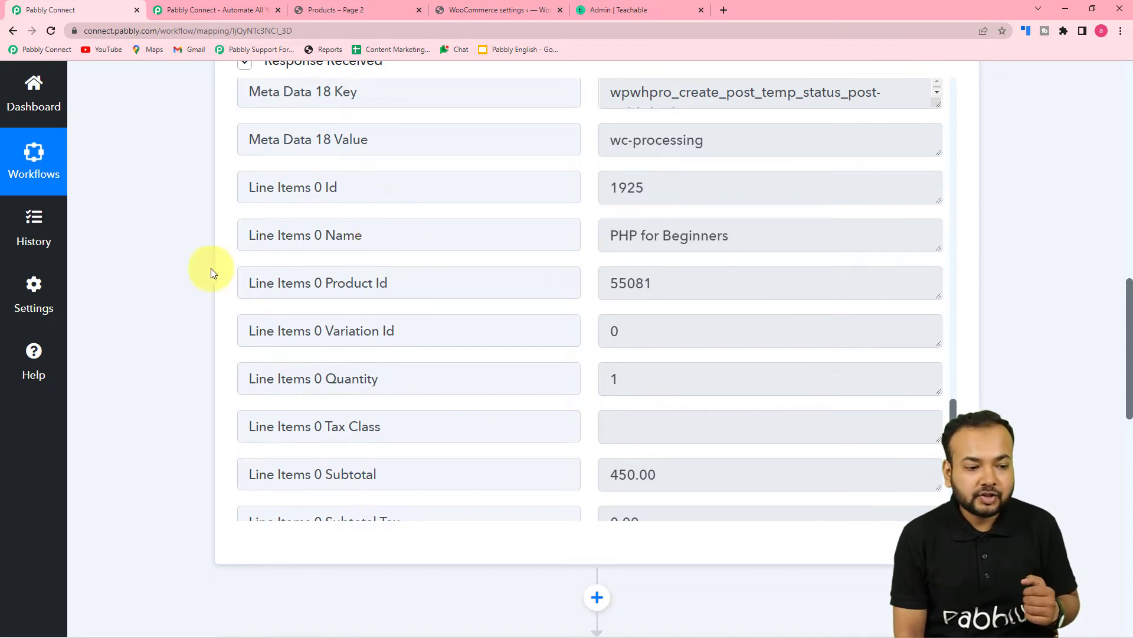
scroll(203, 289, "down", 10)
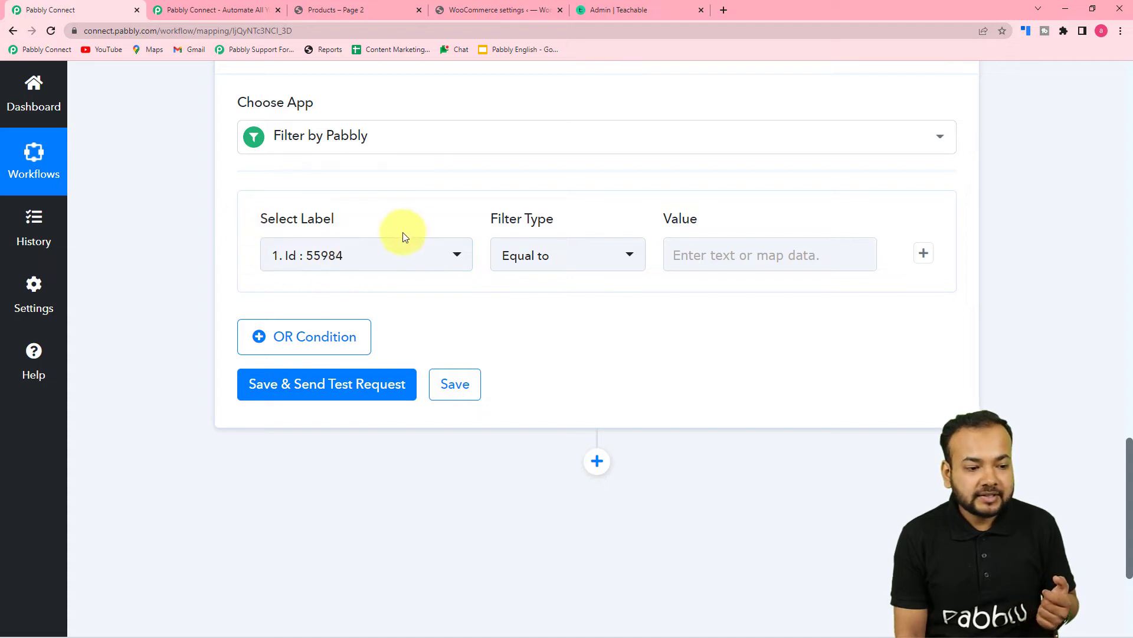
- Set the filter's Select Label to the WooCommerce order field Line Items 0 Name
left_click(392, 266)
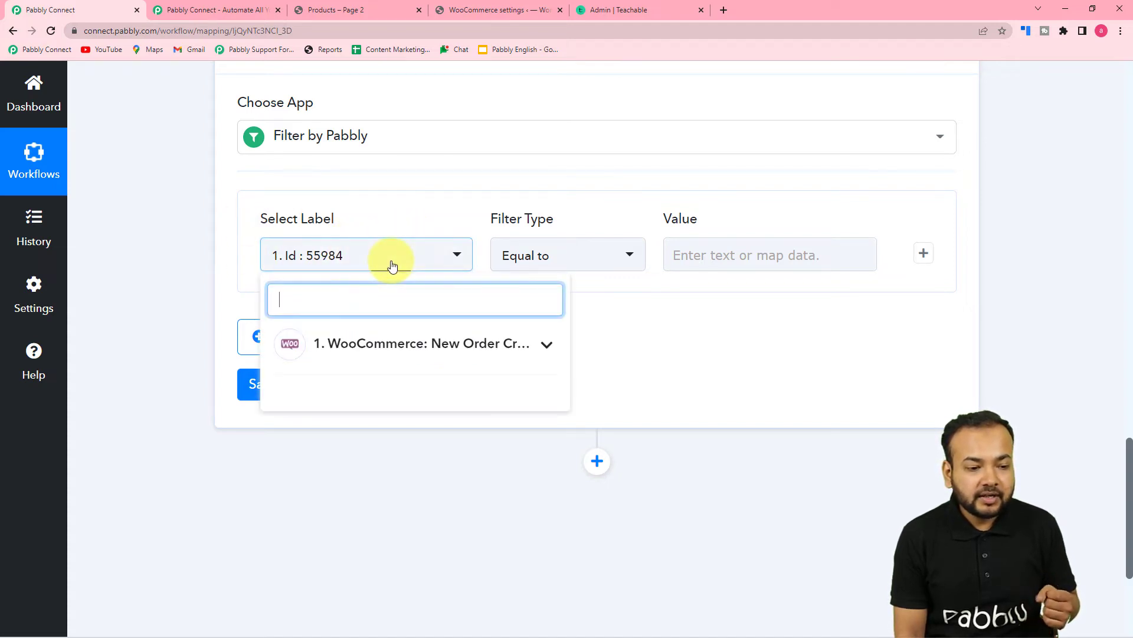
left_click(389, 350)
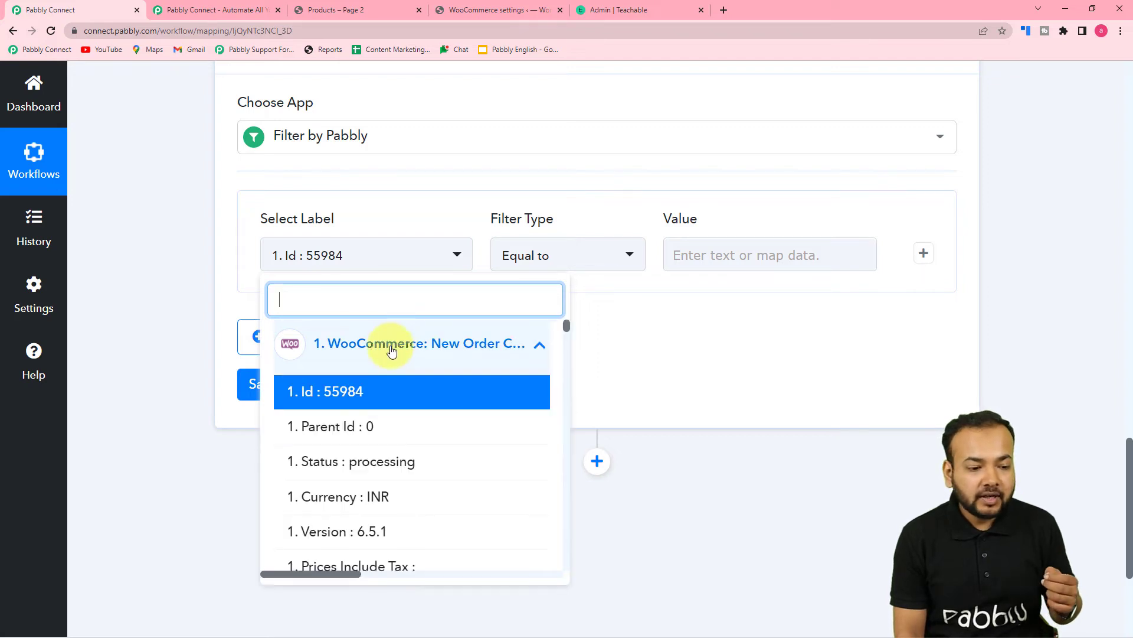
scroll(366, 428, "down", 12)
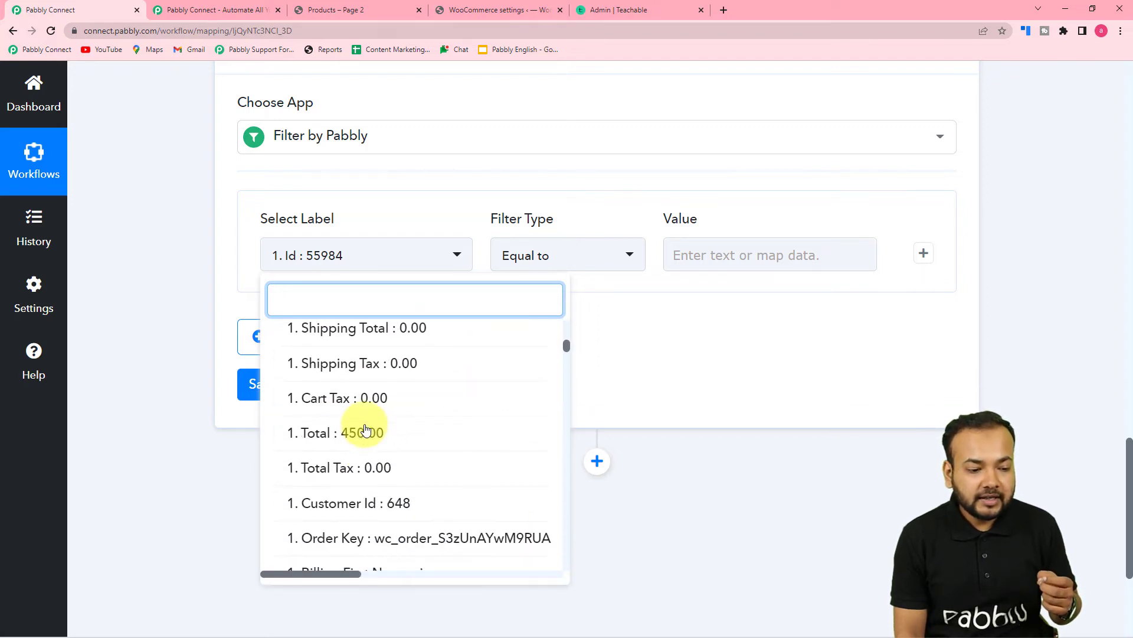
scroll(366, 430, "down", 9)
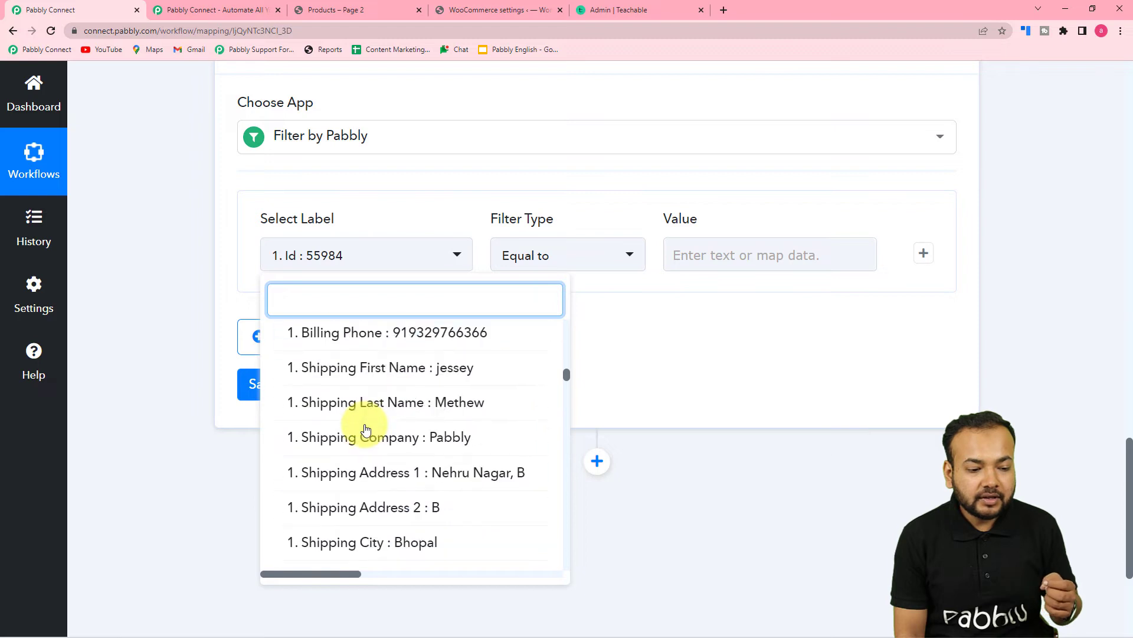
scroll(366, 430, "down", 12)
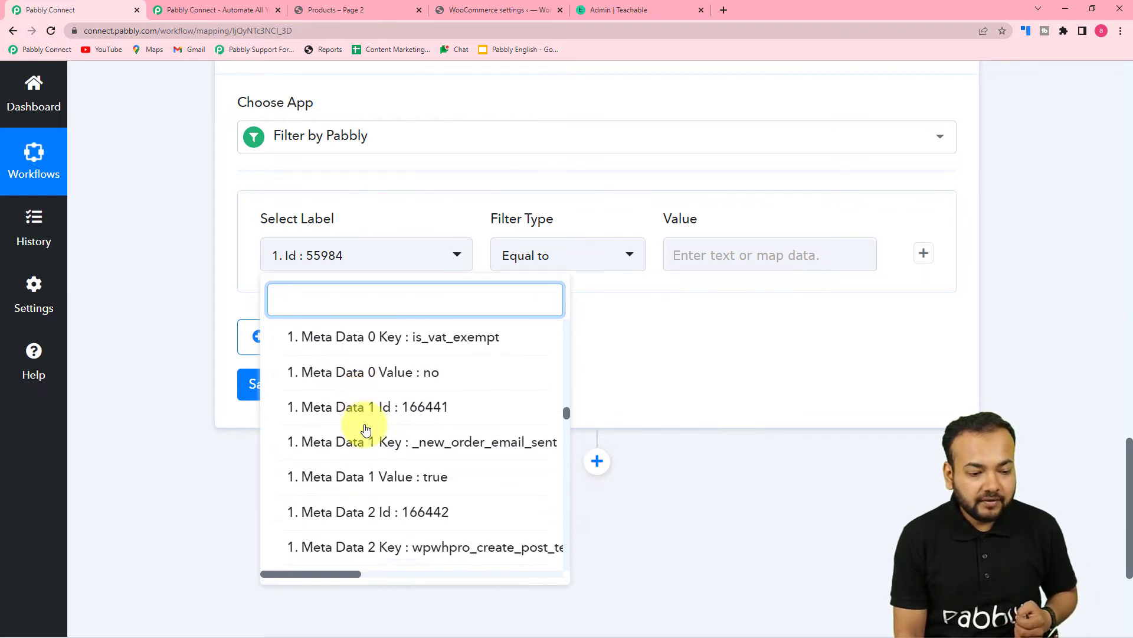
scroll(366, 429, "down", 8)
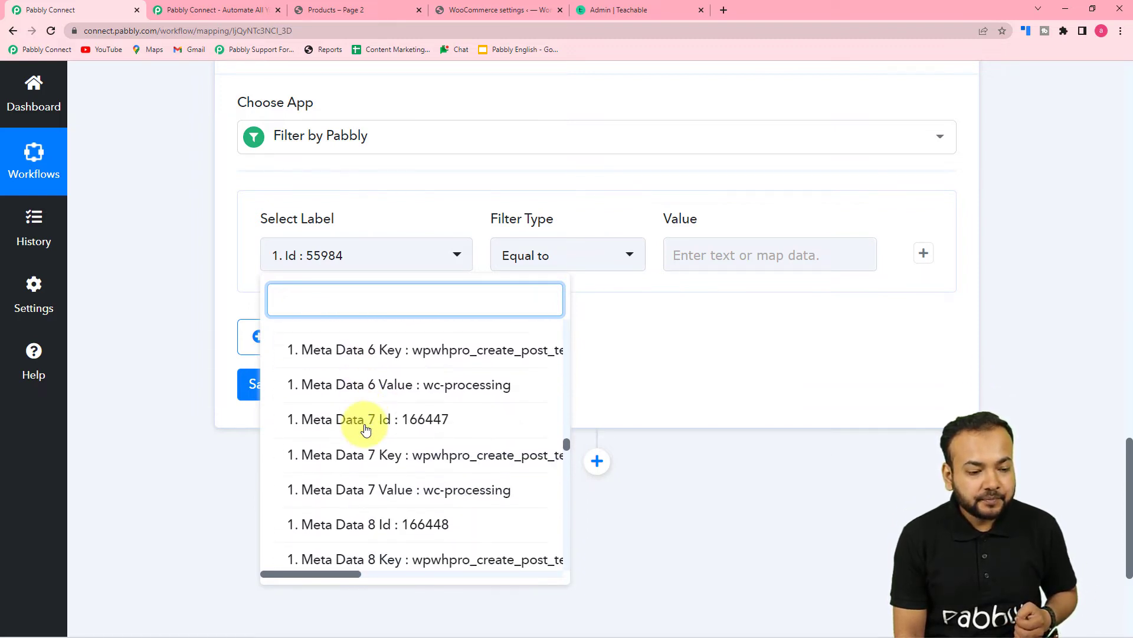
scroll(366, 430, "down", 10)
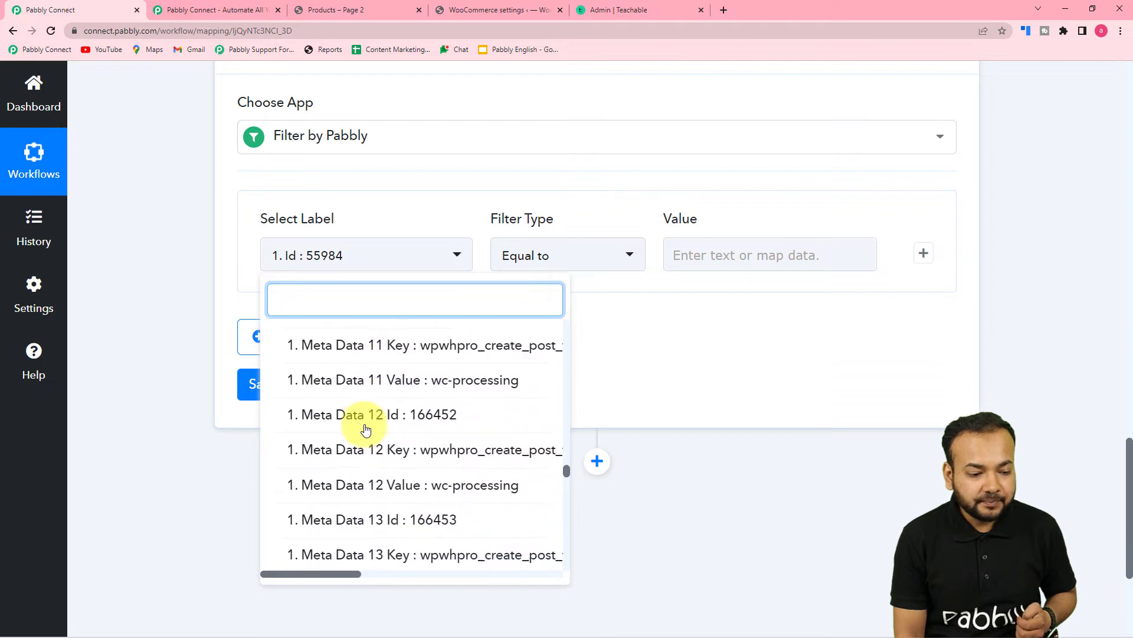
scroll(366, 429, "down", 14)
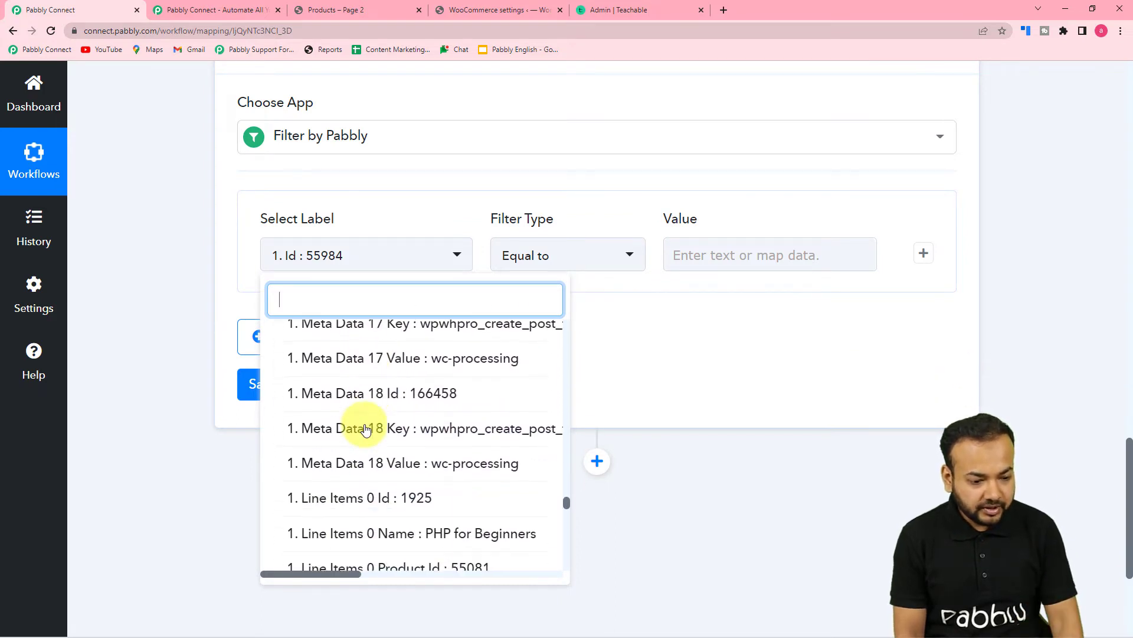
scroll(366, 429, "down", 1)
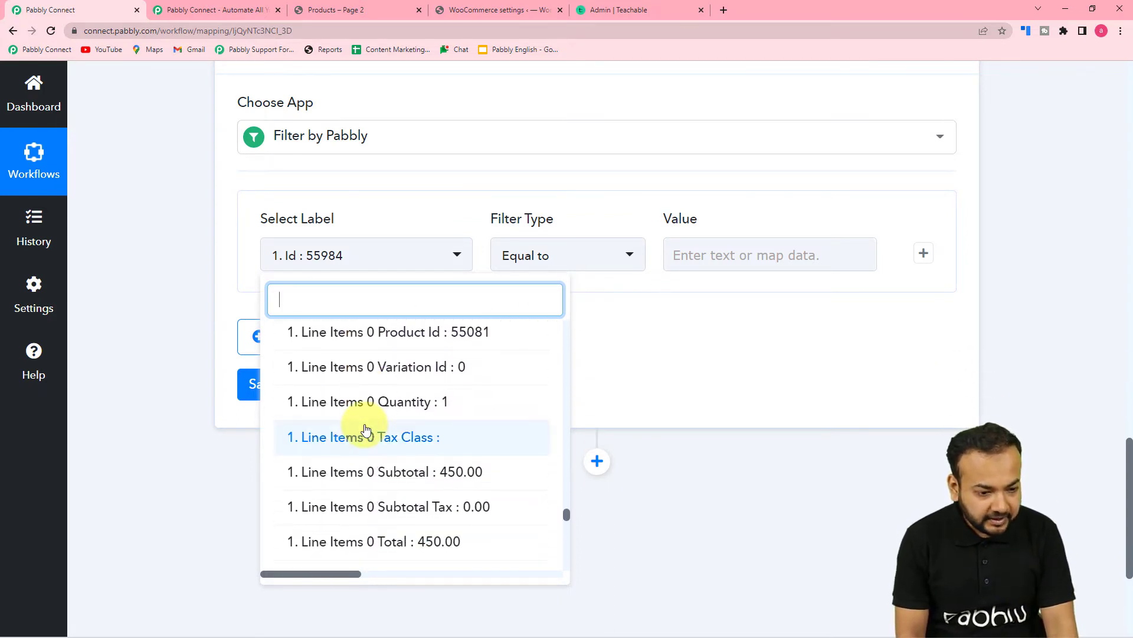
scroll(366, 426, "up", 3)
scroll(367, 417, "down", 5)
scroll(355, 418, "up", 5)
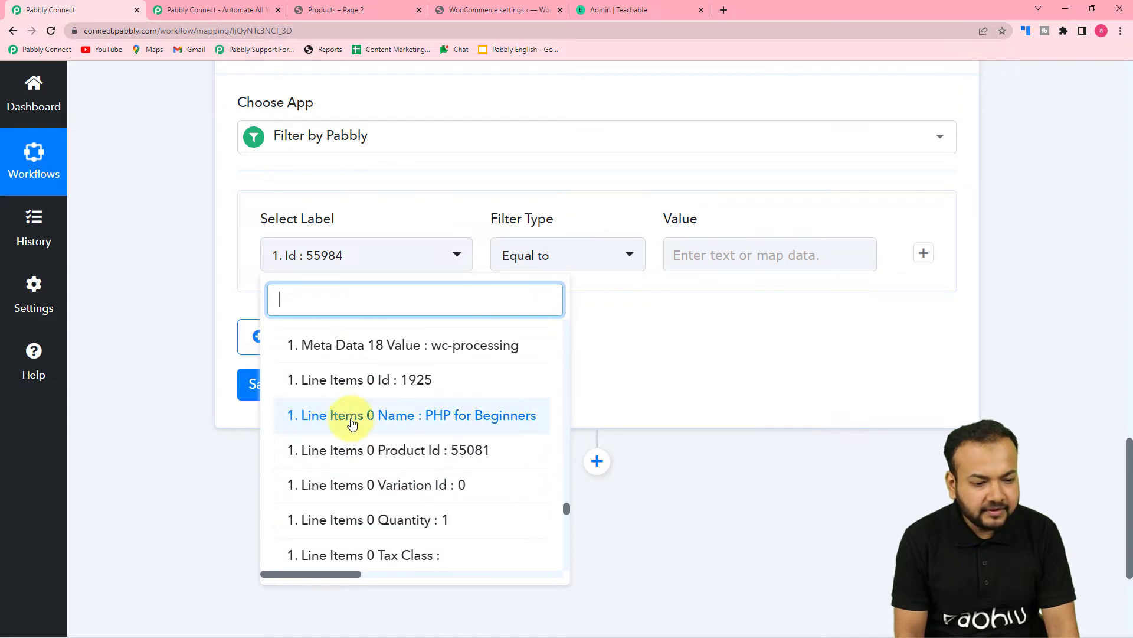
left_click(331, 416)
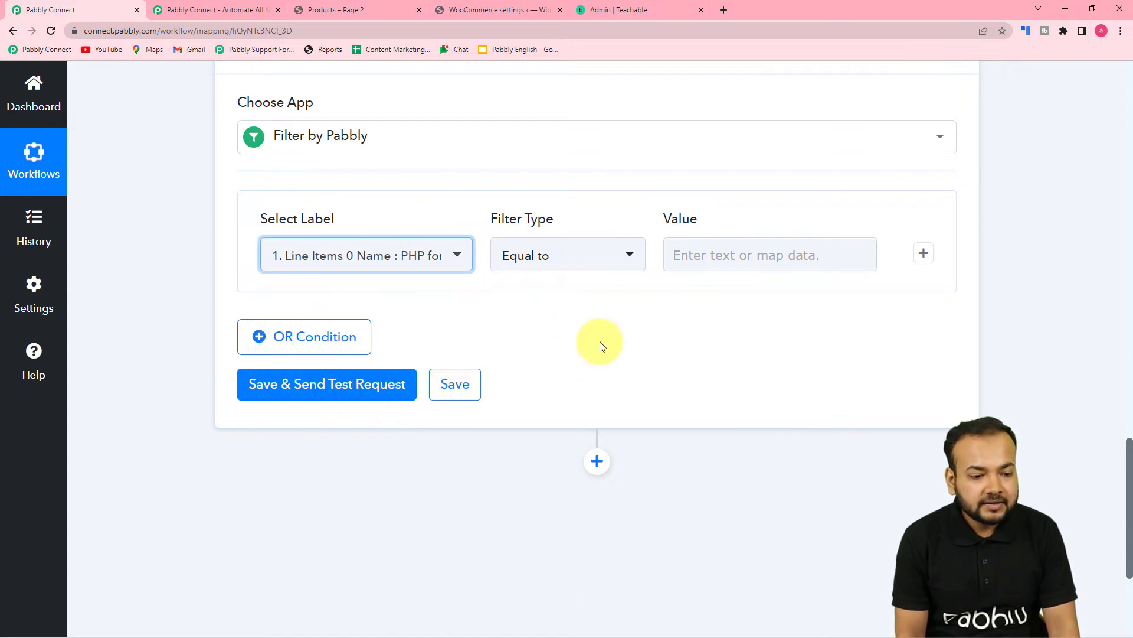
- Keep Equal to as the filter type and start entering the Value
left_click(552, 269)
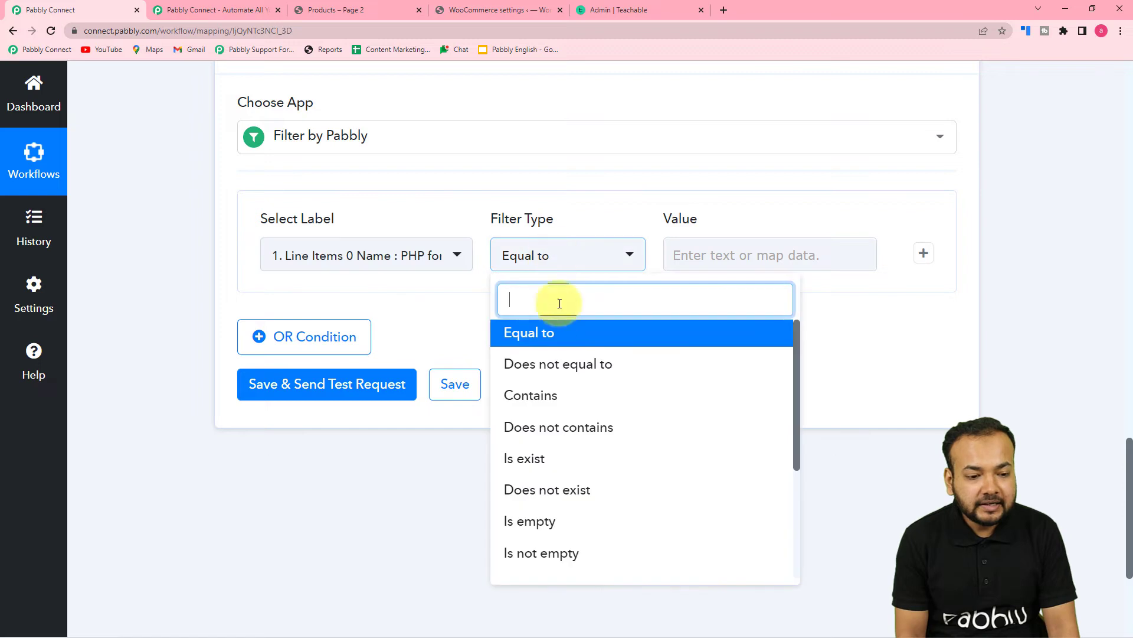
left_click(547, 335)
left_click(728, 254)
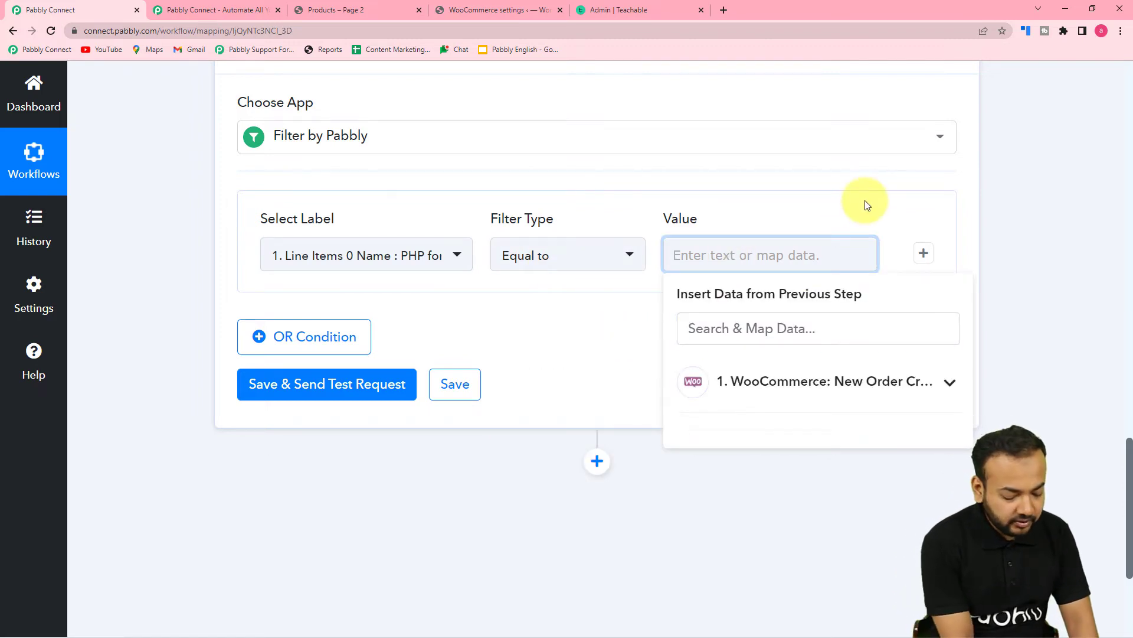
type("PHP for")
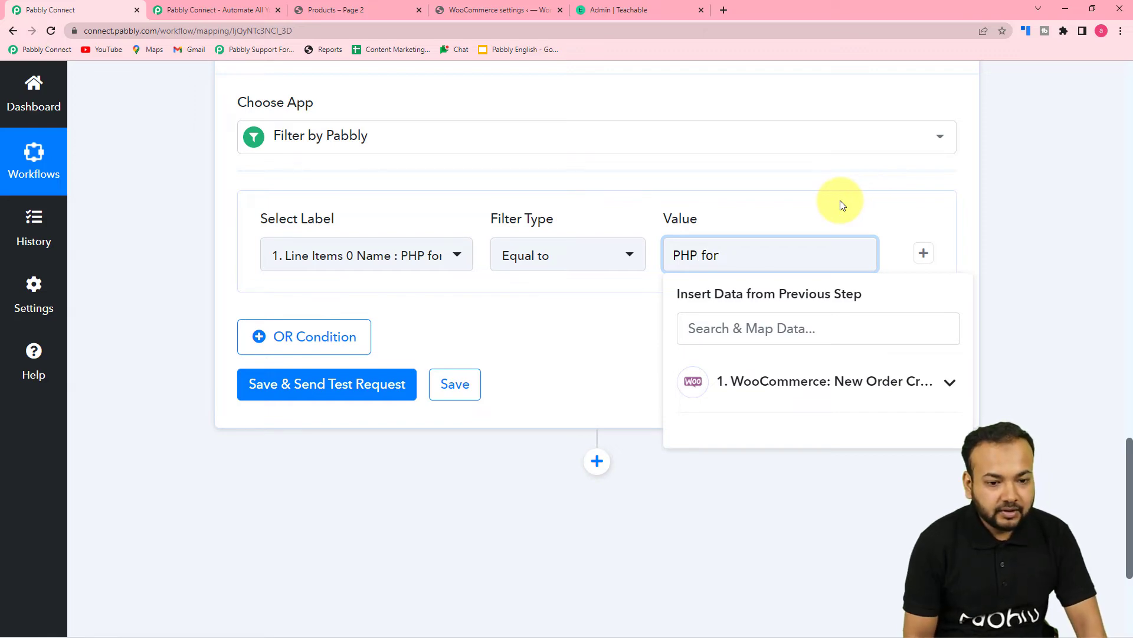
scroll(829, 198, "up", 10)
scroll(785, 203, "up", 2)
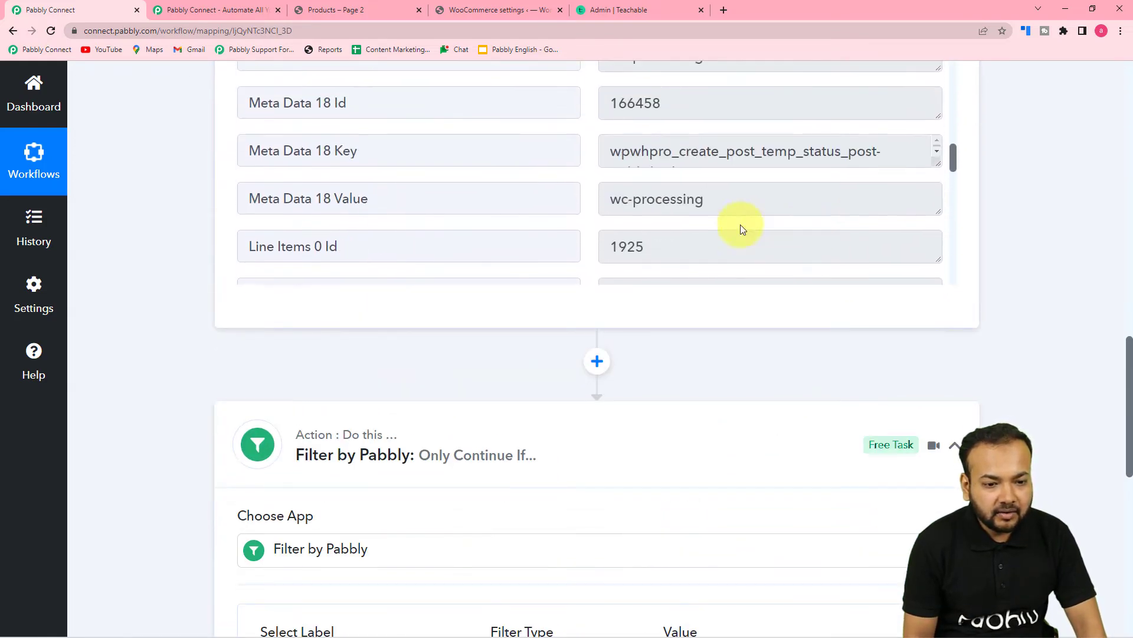
scroll(723, 236, "down", 2)
- Copy 'PHP for Beginners' from the order data and paste it as the filter Value
left_click(685, 180)
triple_click(685, 180)
right_click(644, 182)
left_click(645, 193)
scroll(651, 265, "down", 5)
scroll(650, 265, "down", 6)
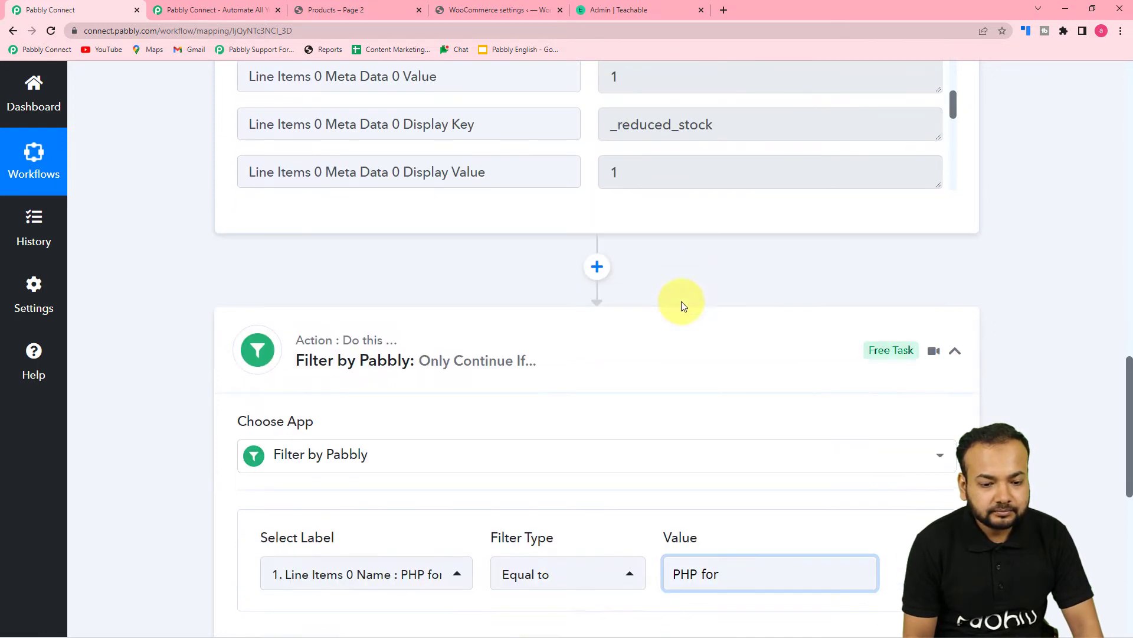
triple_click(664, 318)
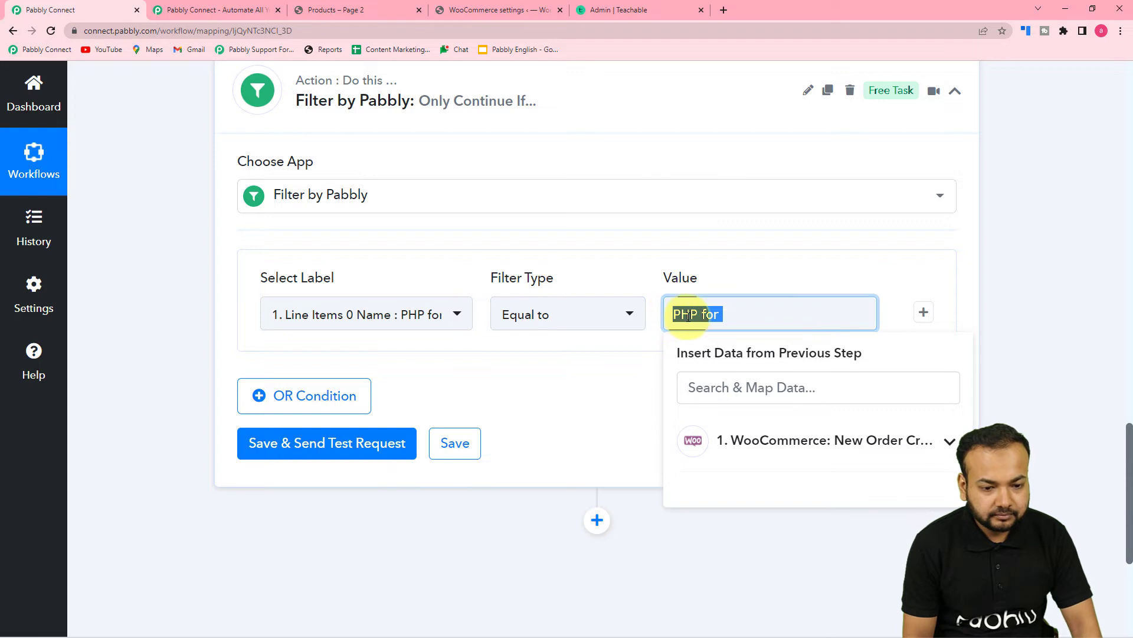
right_click(665, 318)
left_click(719, 394)
left_click(628, 352)
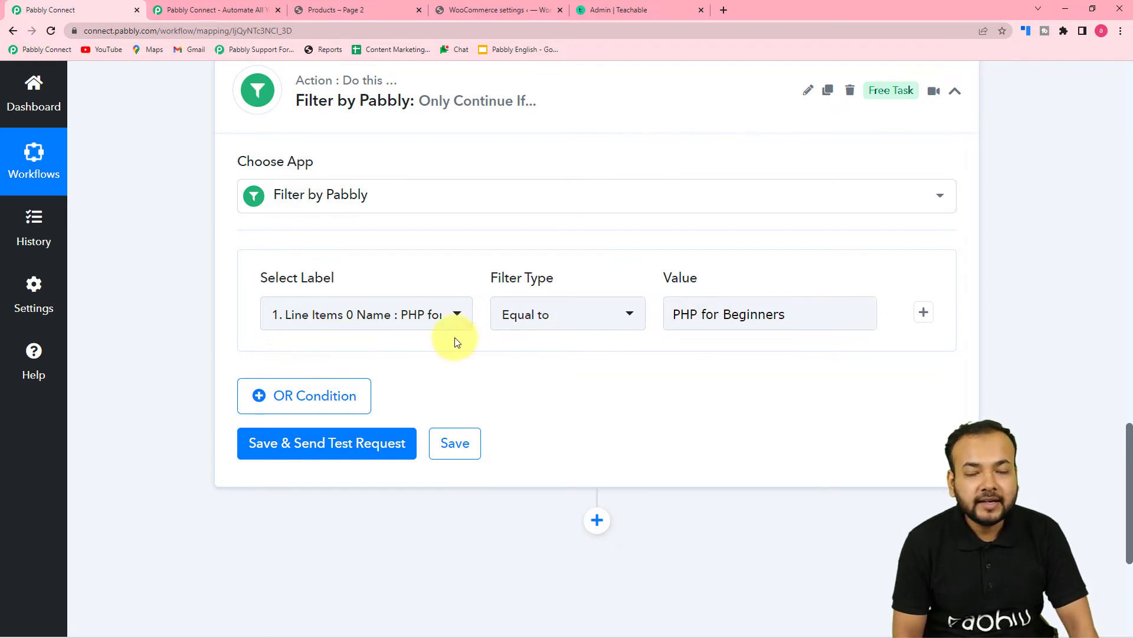
- Save and test the filter, confirming status success with message 'Condition is true'
left_click(272, 453)
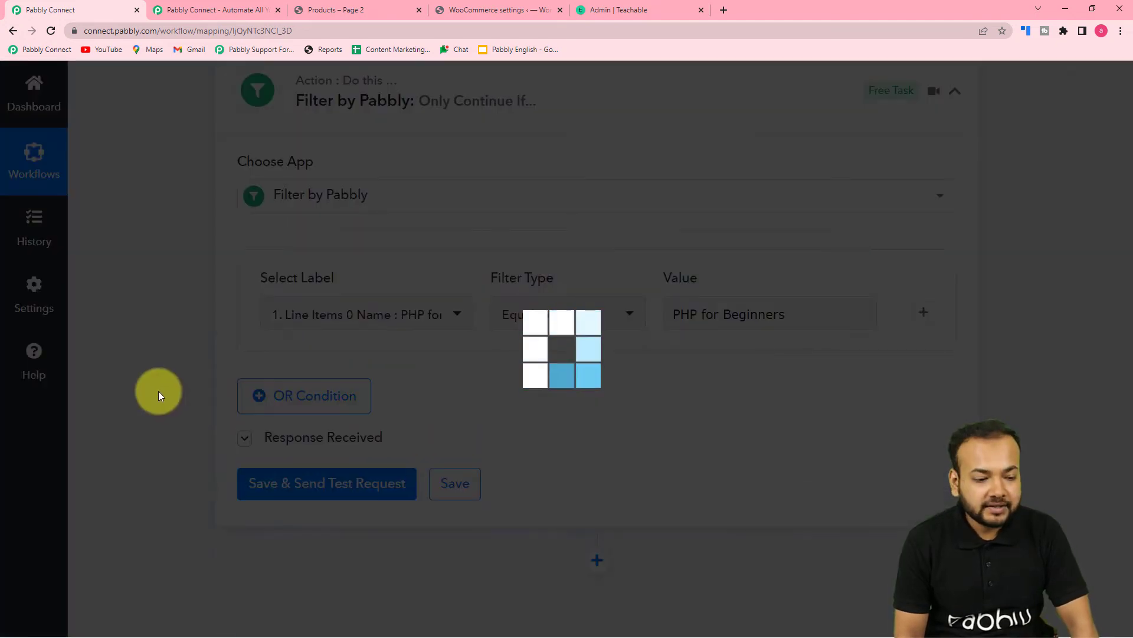
scroll(162, 387, "down", 3)
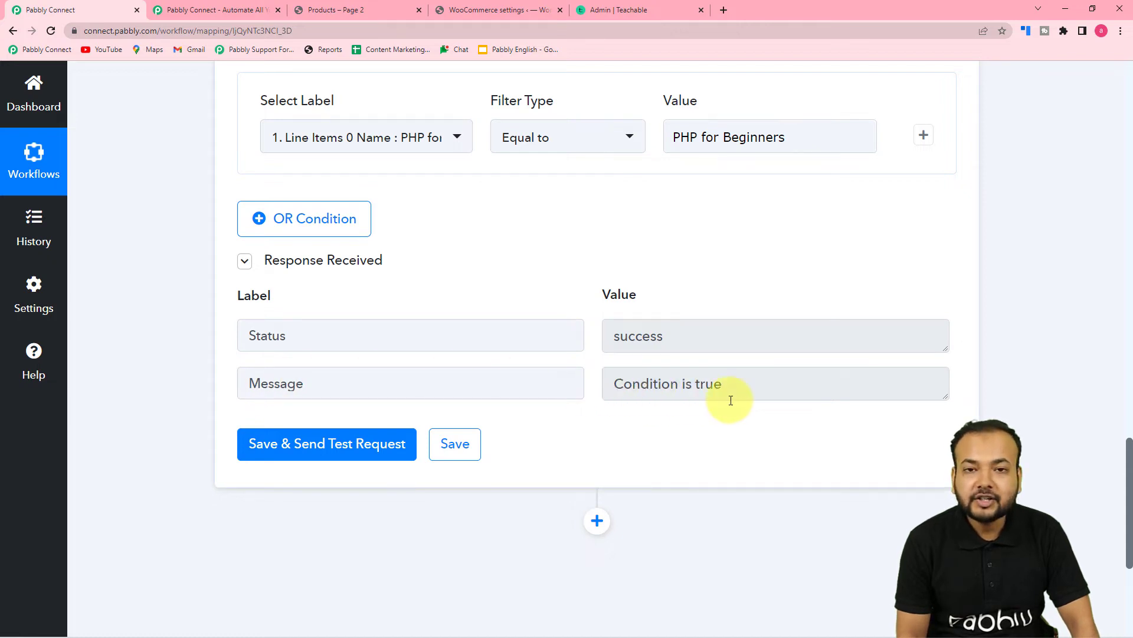
scroll(563, 433, "down", 3)
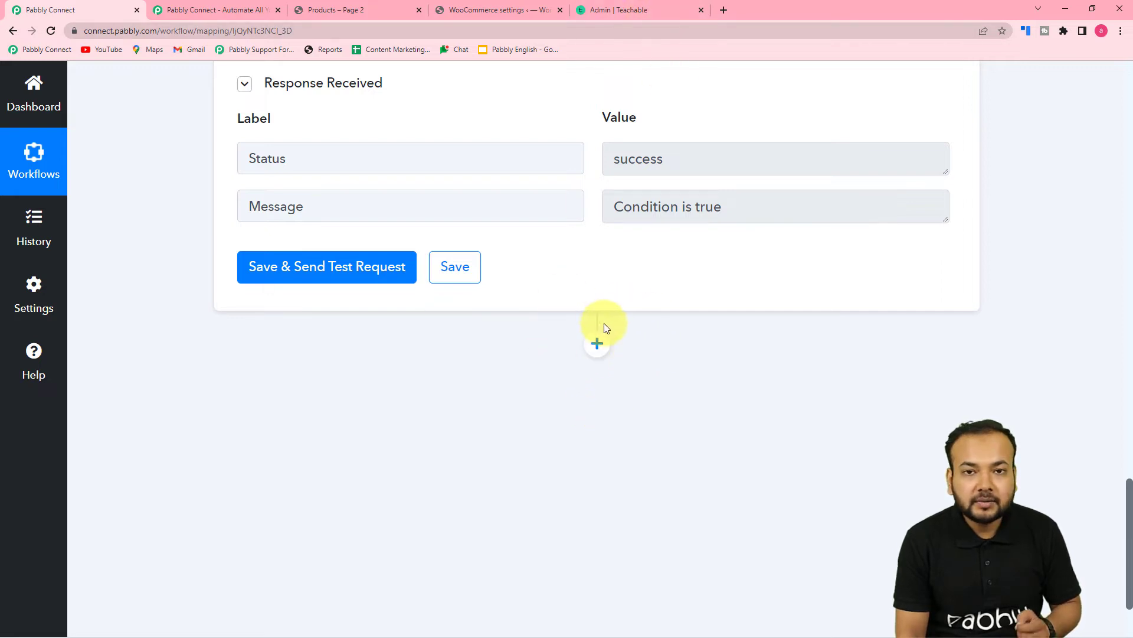
- Add a Teachable action step after the filter using the Enroll User in Course event
left_click(597, 345)
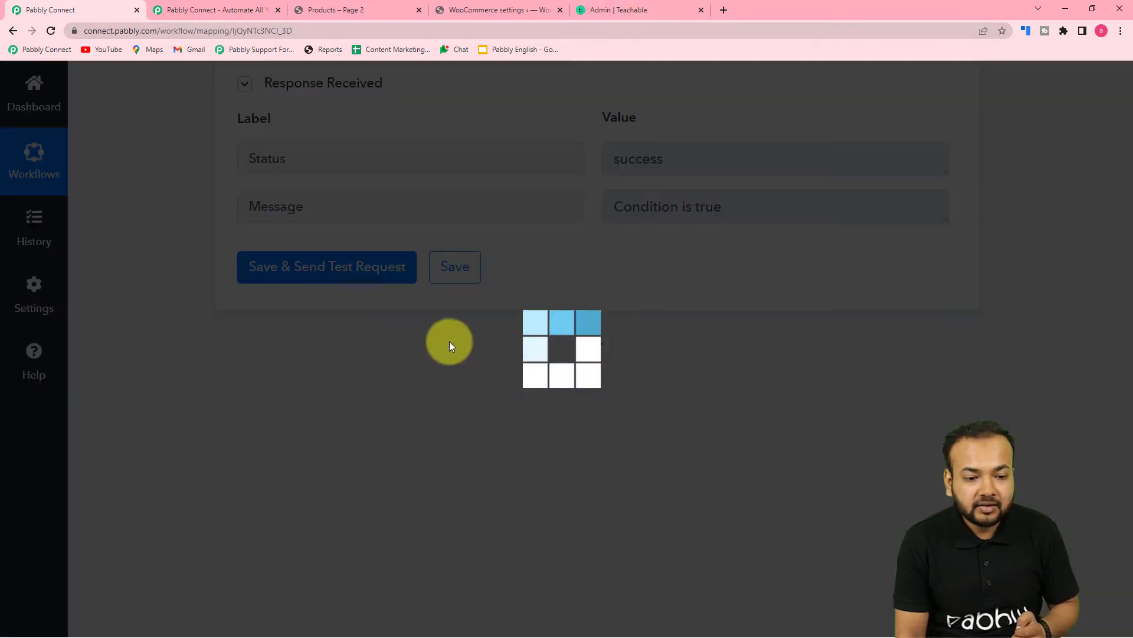
scroll(443, 341, "down", 5)
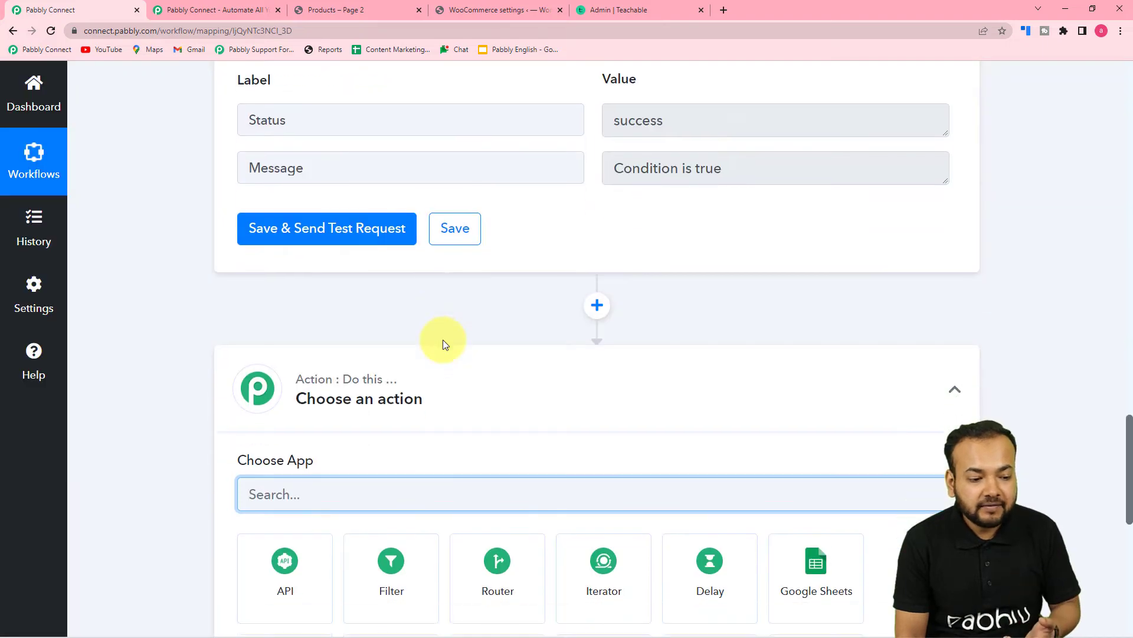
type("teach")
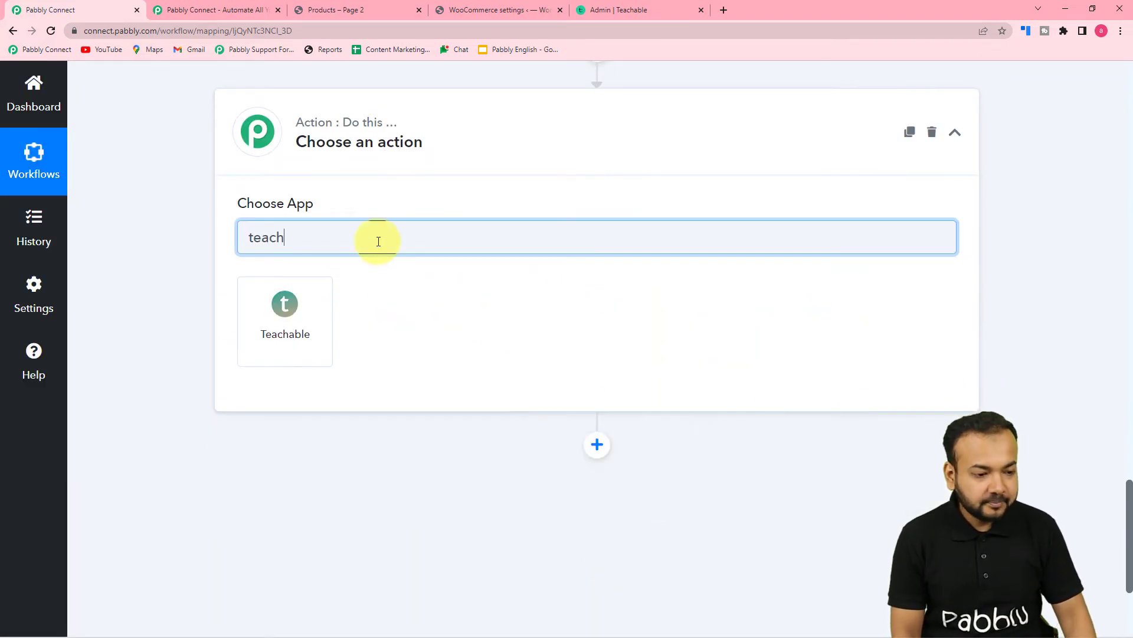
left_click(299, 324)
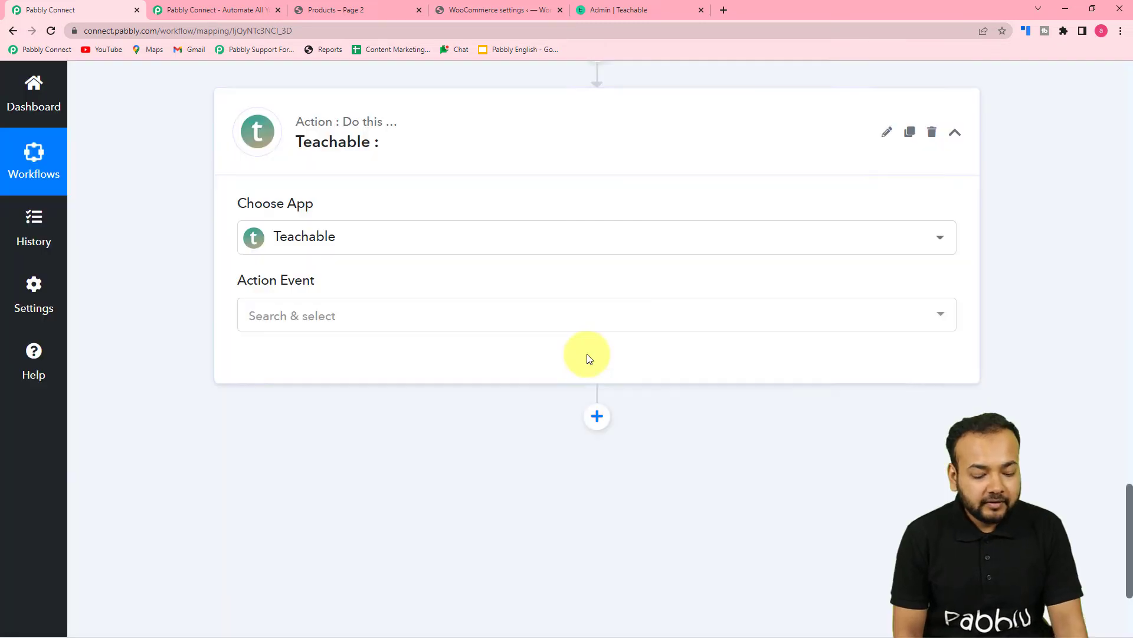
left_click(338, 315)
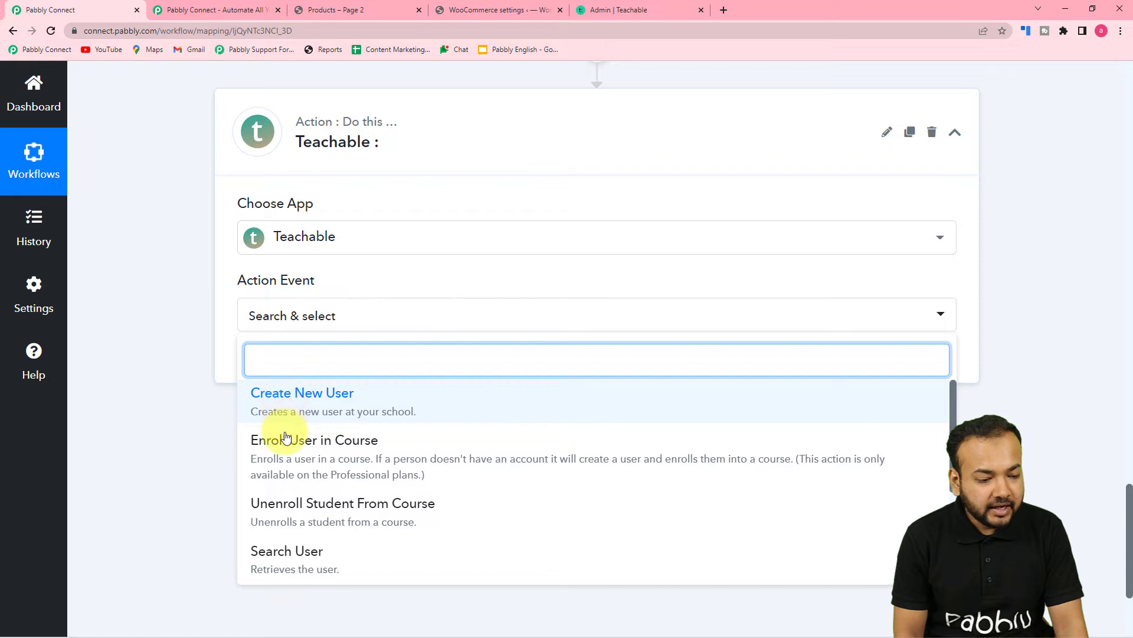
left_click(366, 461)
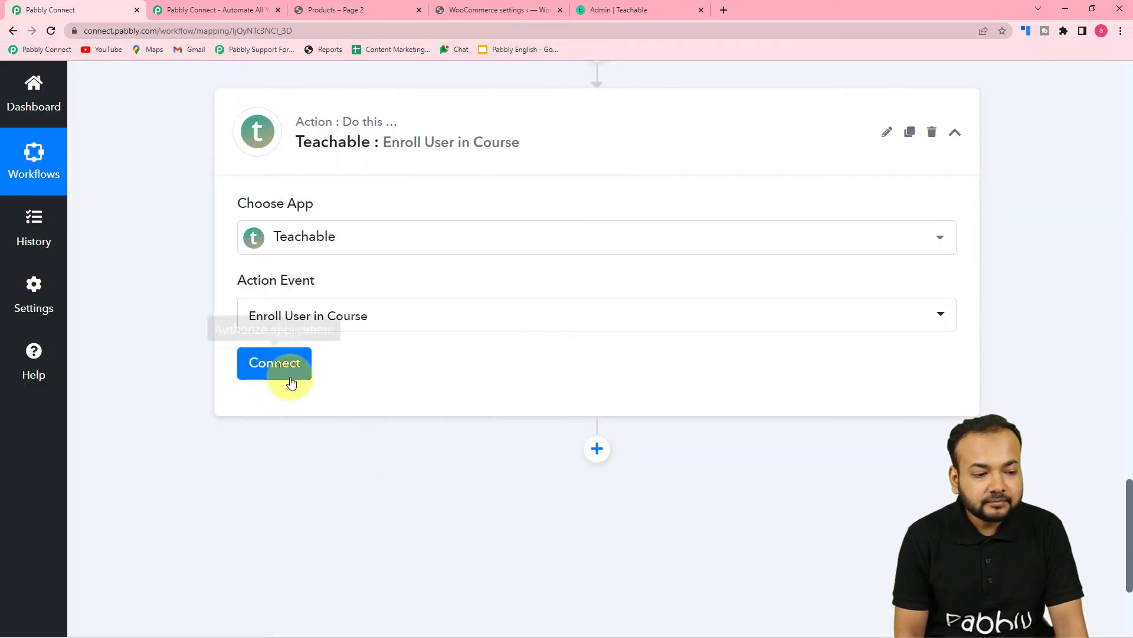
- Start a new Teachable account connection, keeping the name Teachable #4
left_click(277, 363)
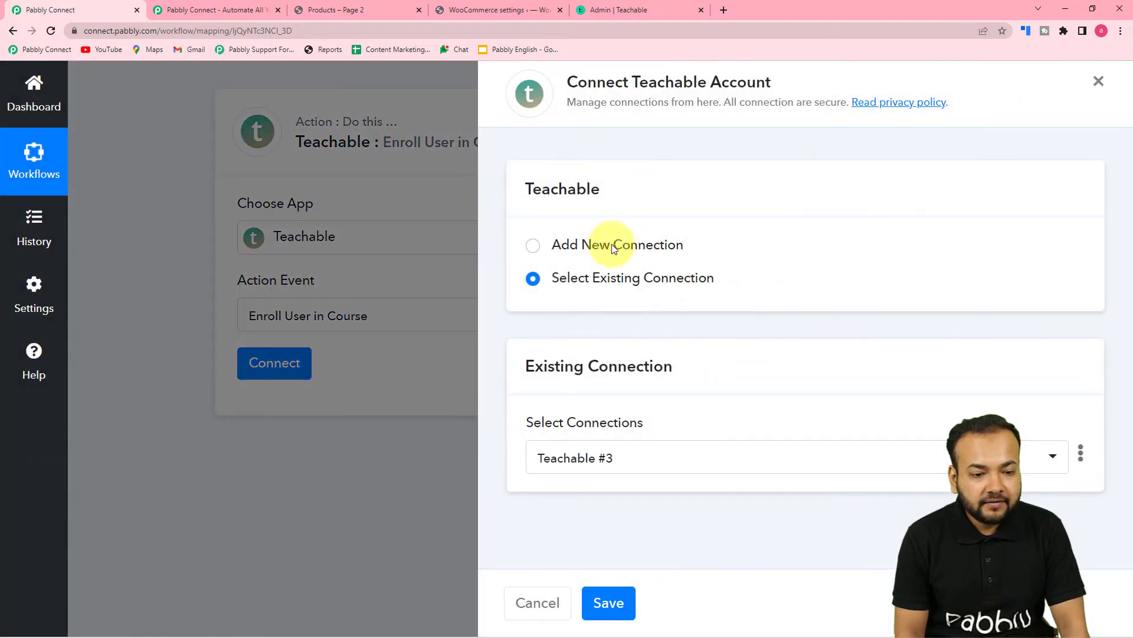
left_click(533, 245)
scroll(585, 331, "down", 3)
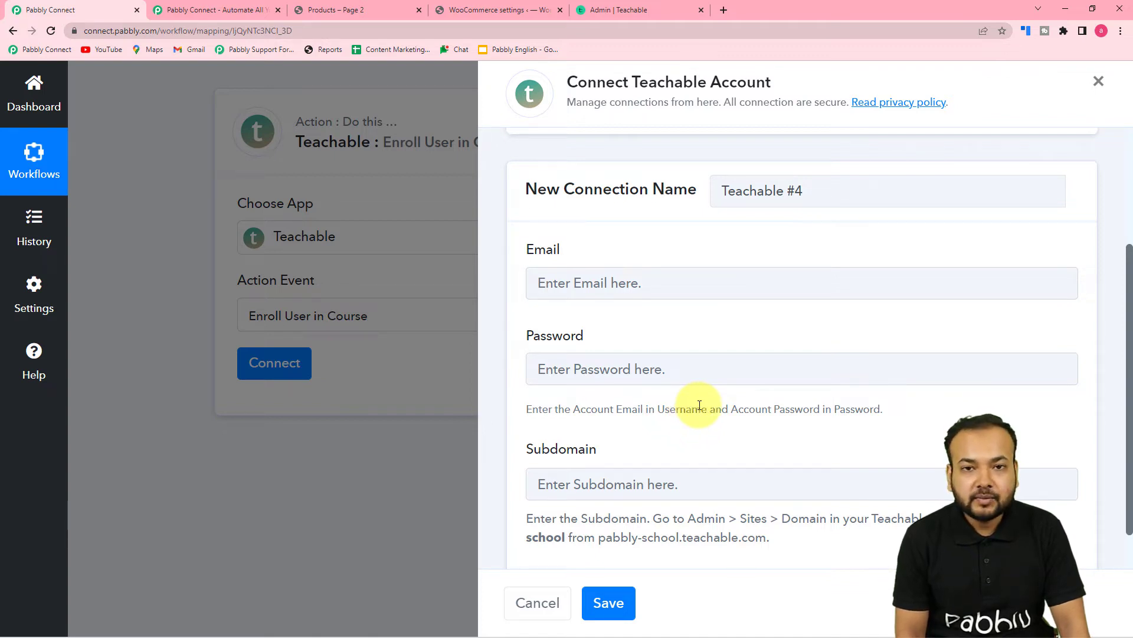
scroll(699, 405, "down", 1)
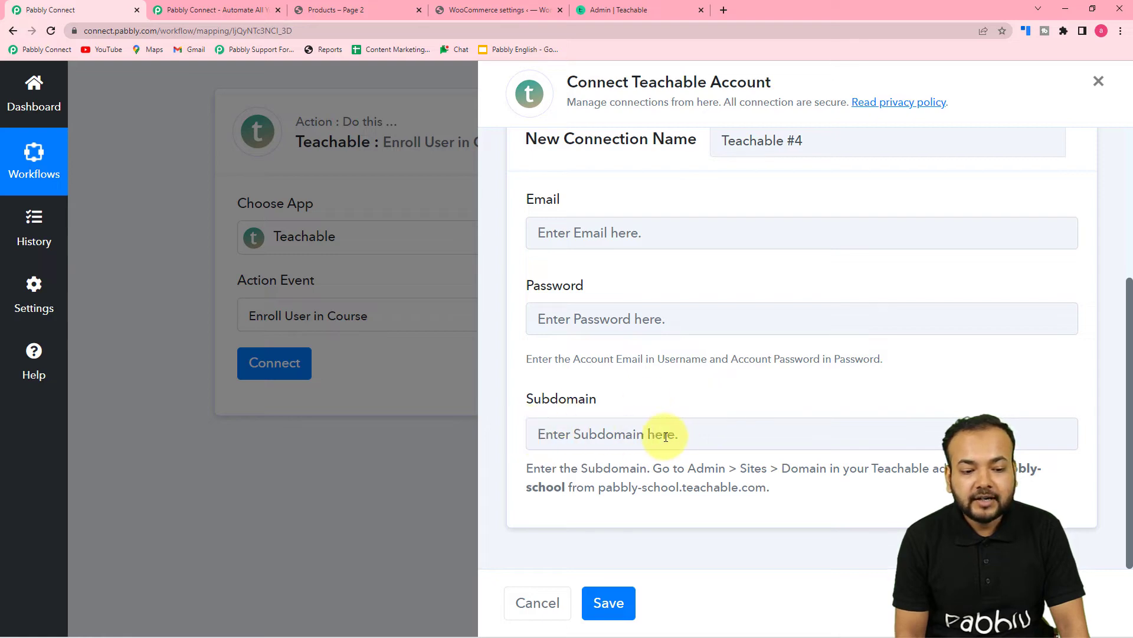
- Copy the Teachable school's URL from the admin Courses page and return to Pabbly Connect
left_click(621, 12)
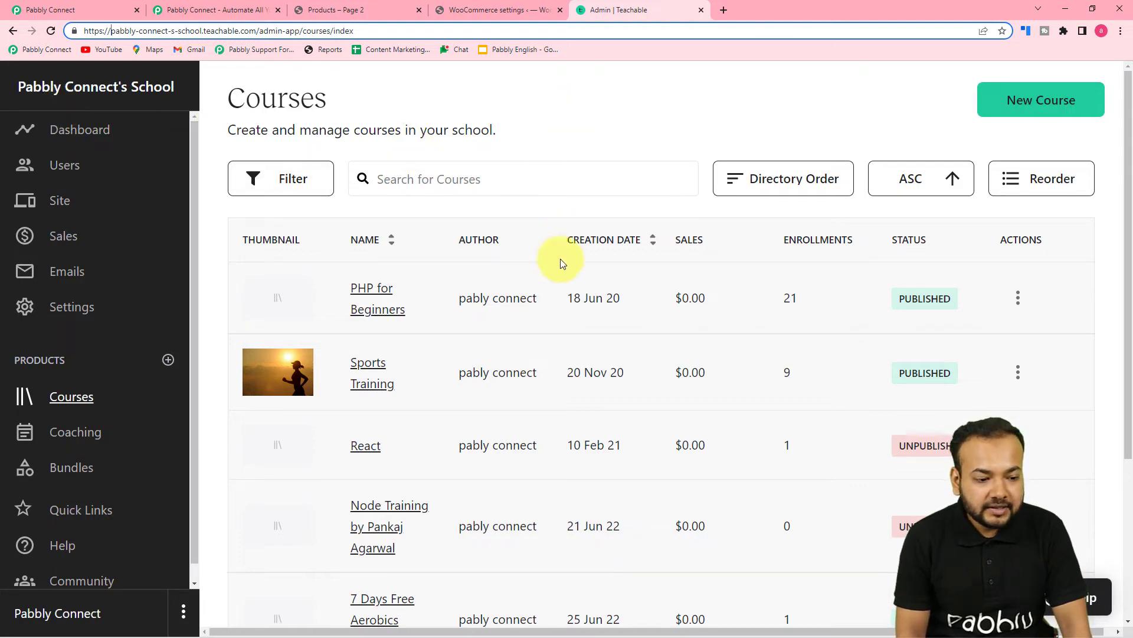
scroll(589, 304, "down", 1)
scroll(589, 304, "down", 2)
scroll(561, 310, "up", 3)
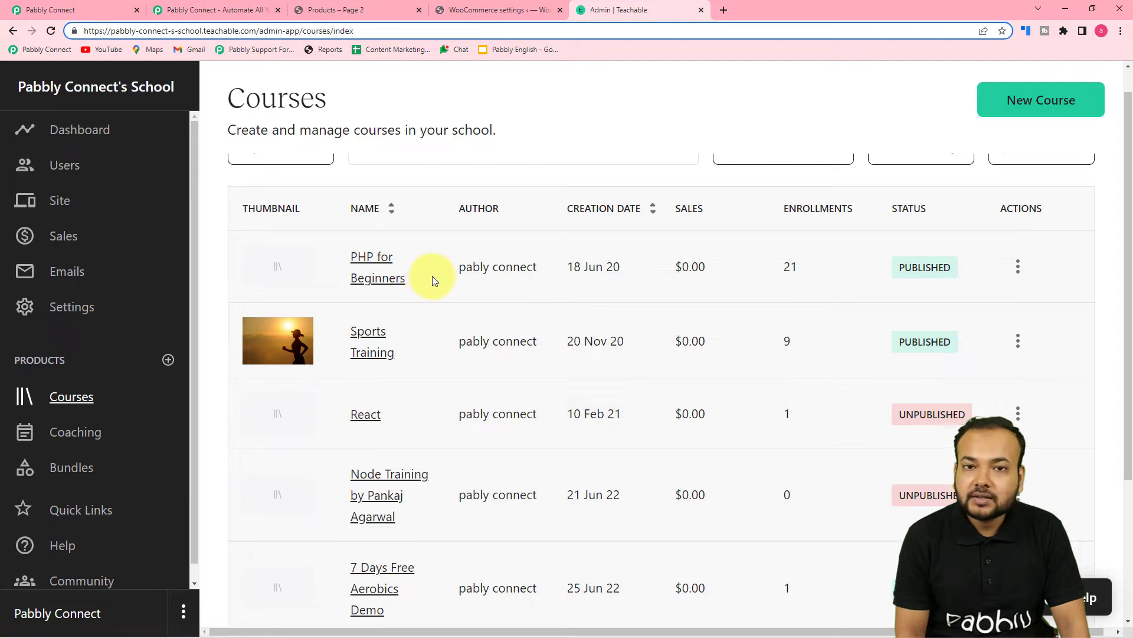
scroll(401, 299, "up", 1)
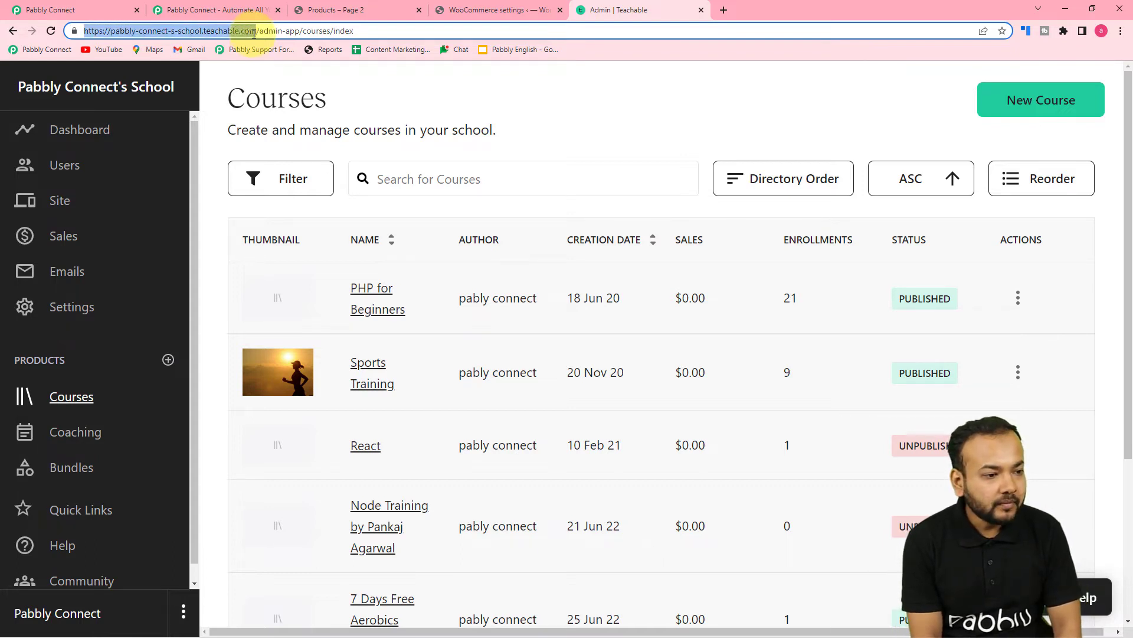
right_click(192, 29)
left_click(236, 94)
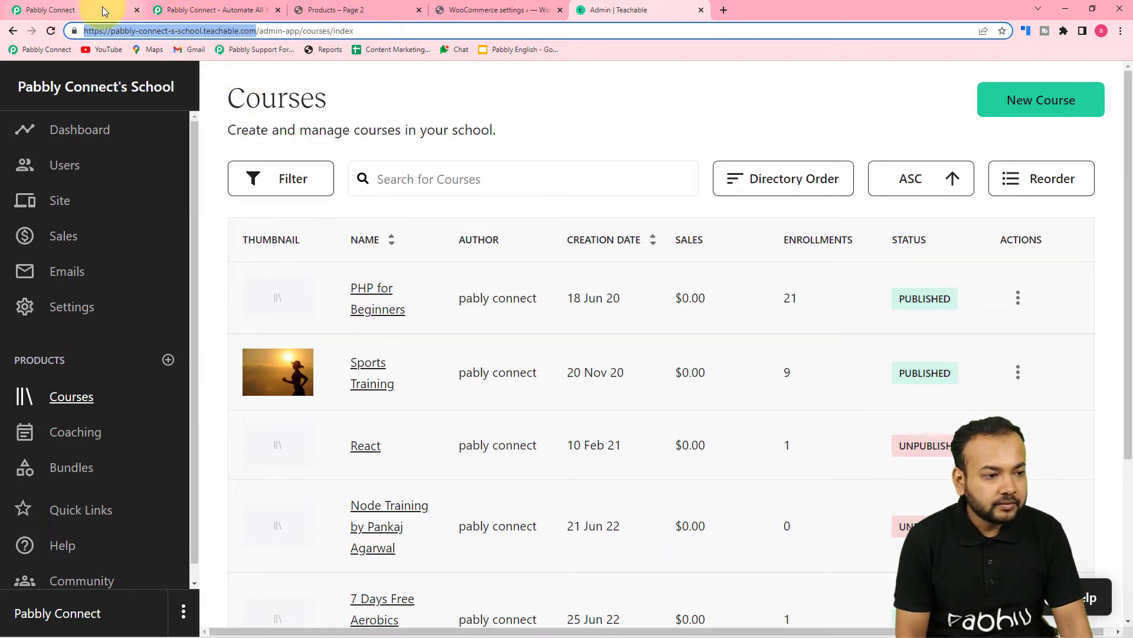
left_click(102, 11)
- Paste the school URL into Subdomain and trim it to pabbly-connect-s-school
right_click(576, 432)
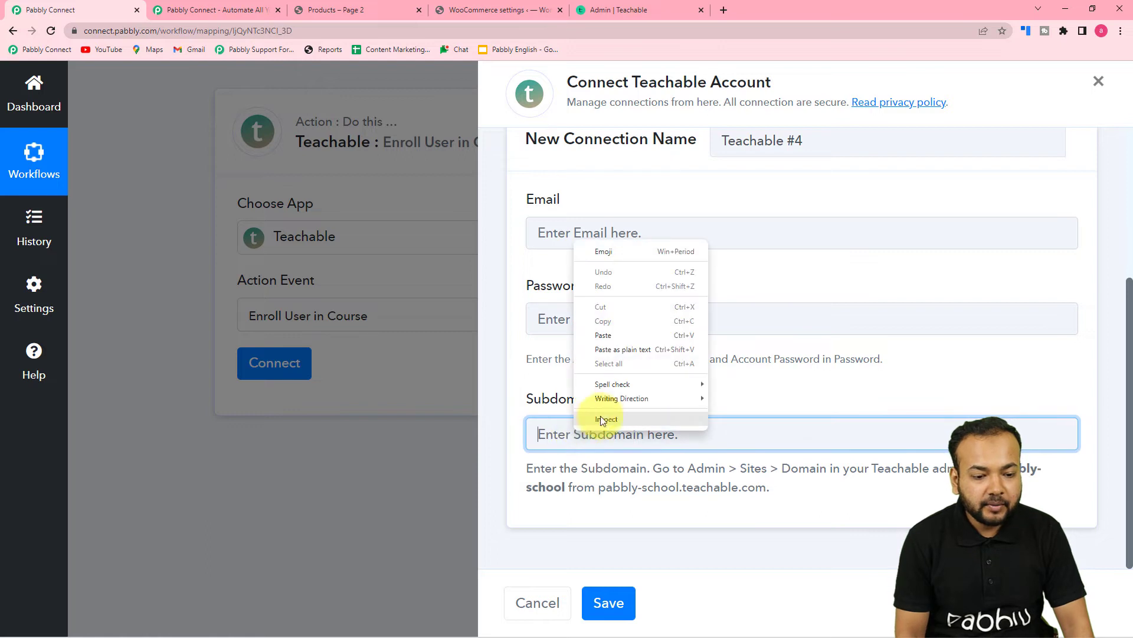
left_click(590, 348)
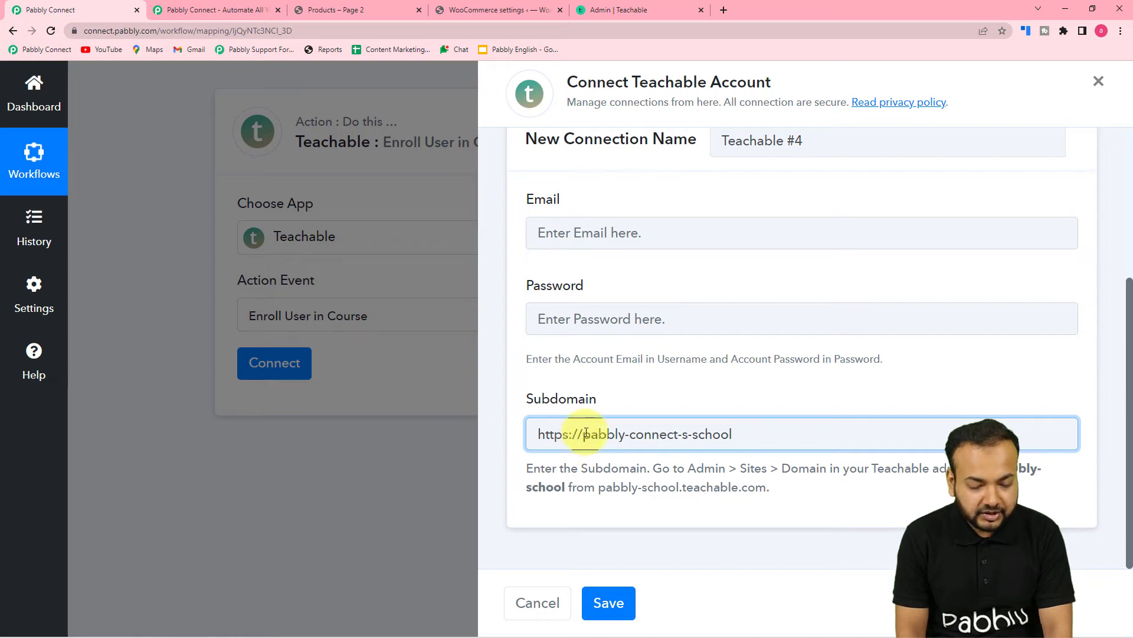
key("BackSpace")
key("BackSpace")
key("BackSpace")
key("BackSpace")
key("BackSpace")
key("BackSpace")
key("BackSpace")
key("BackSpace")
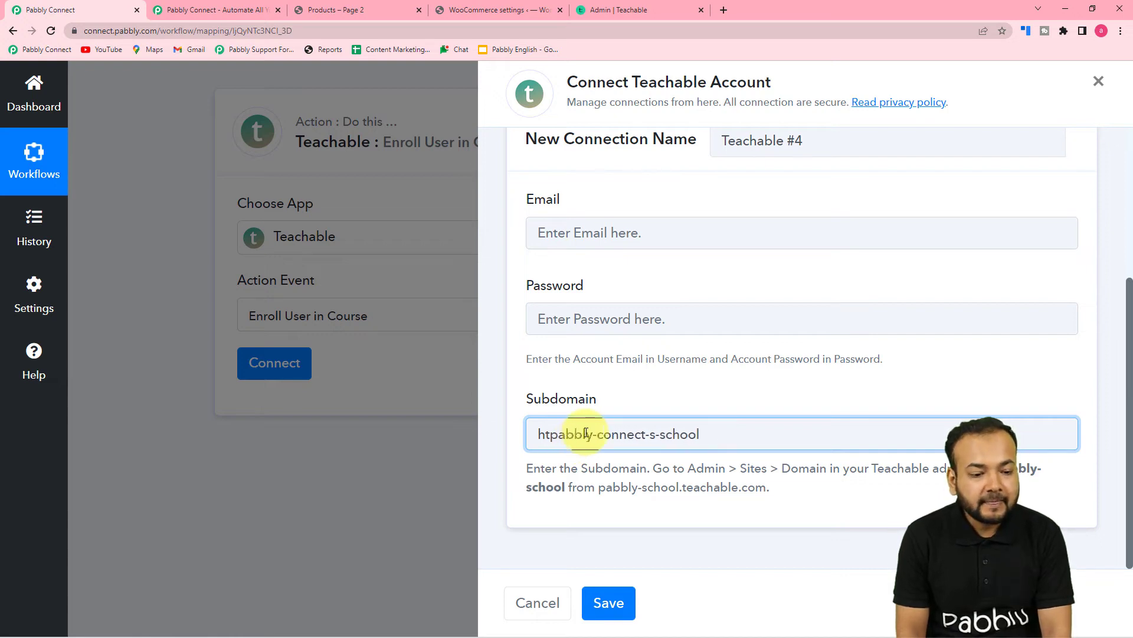
- Enter the Teachable admin account email and password, then save the connection
left_click(590, 243)
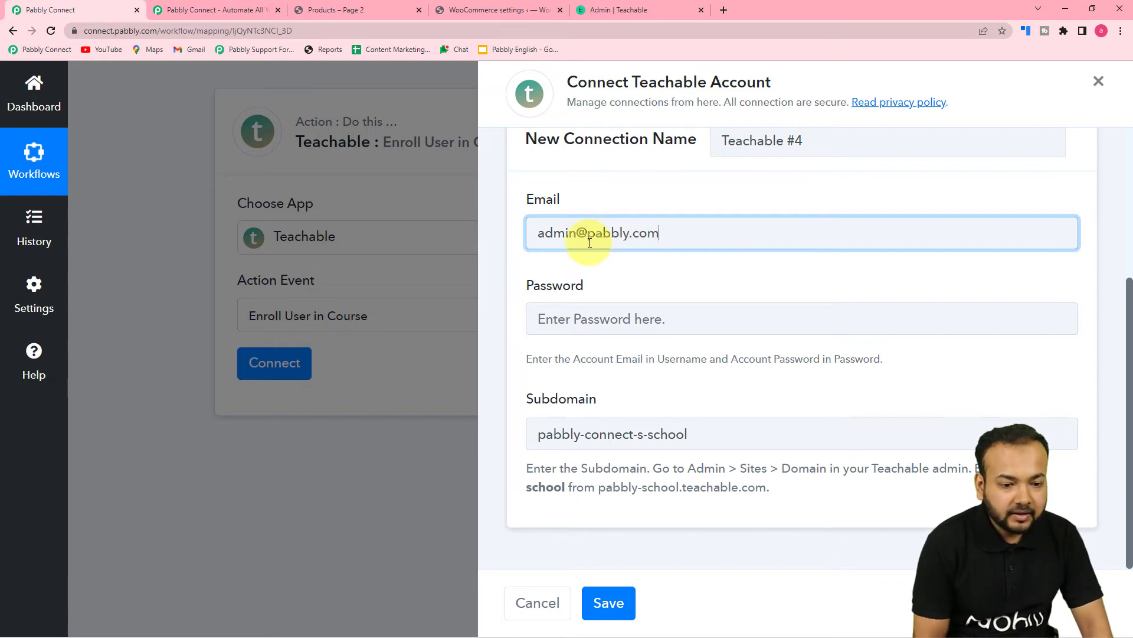
left_click(599, 328)
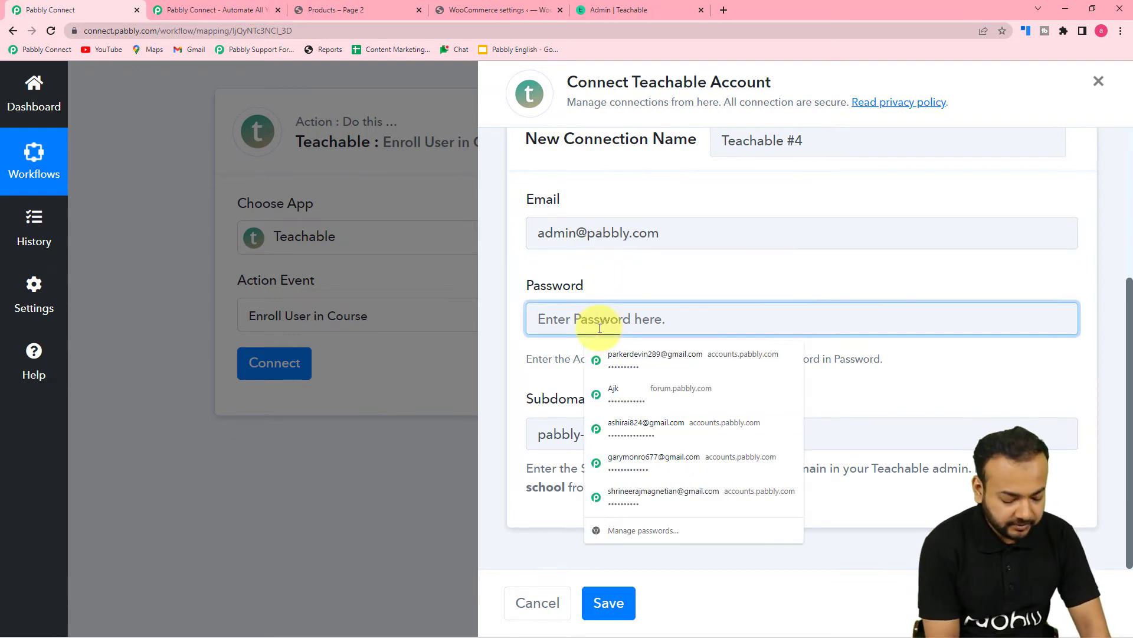
type("•")
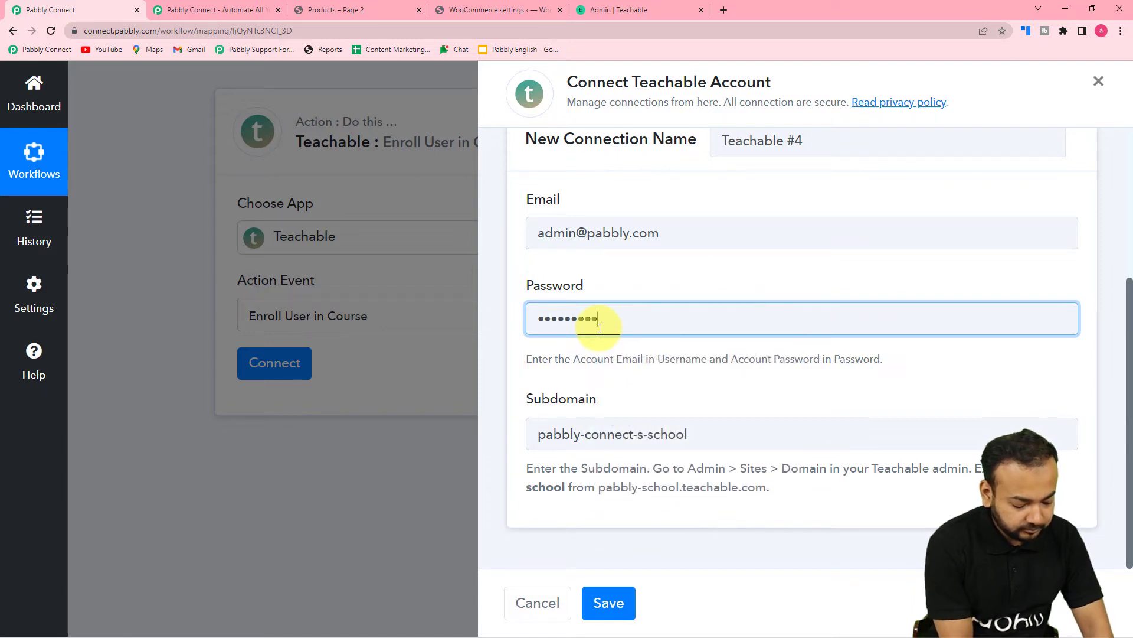
left_click(722, 402)
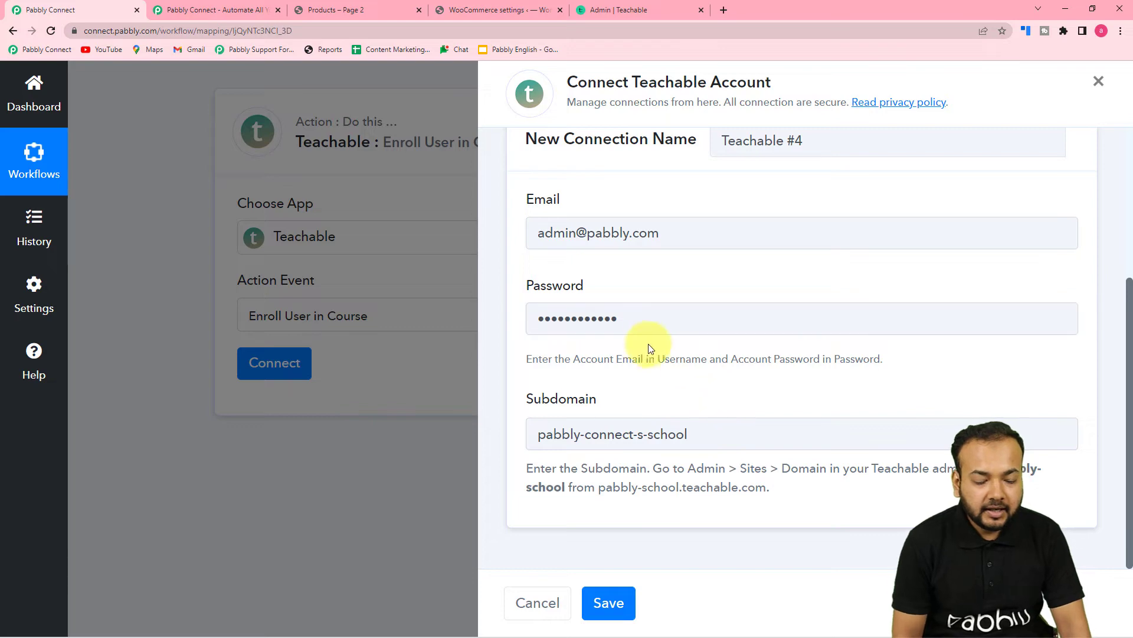
left_click(605, 596)
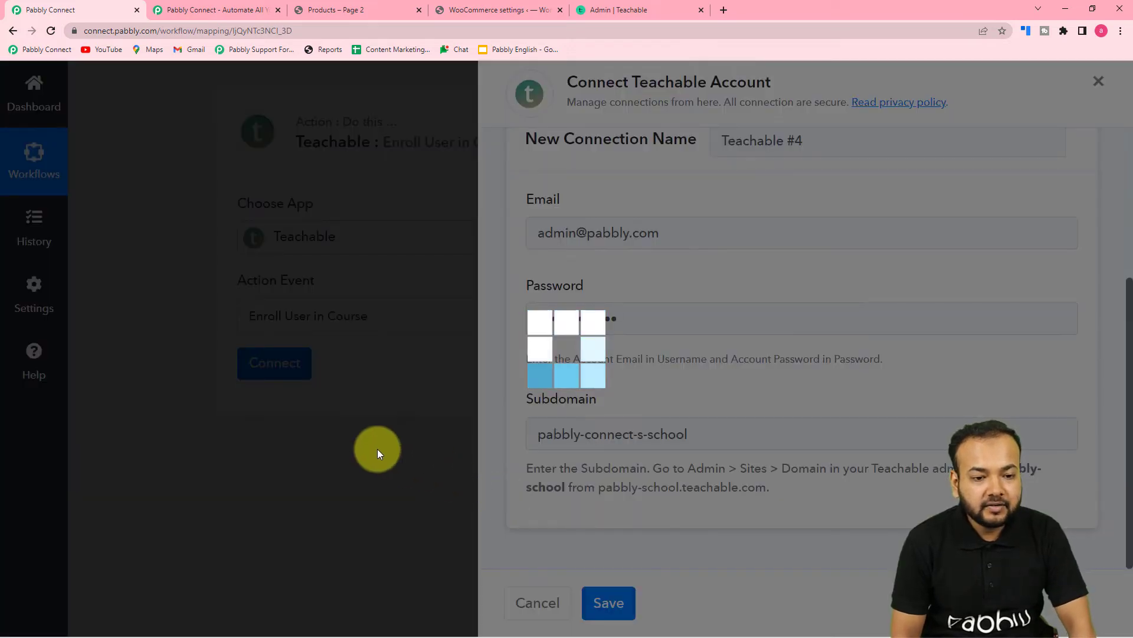
- Choose PHP for Beginners as the Course in the Enroll User in Course step
scroll(210, 395, "down", 1)
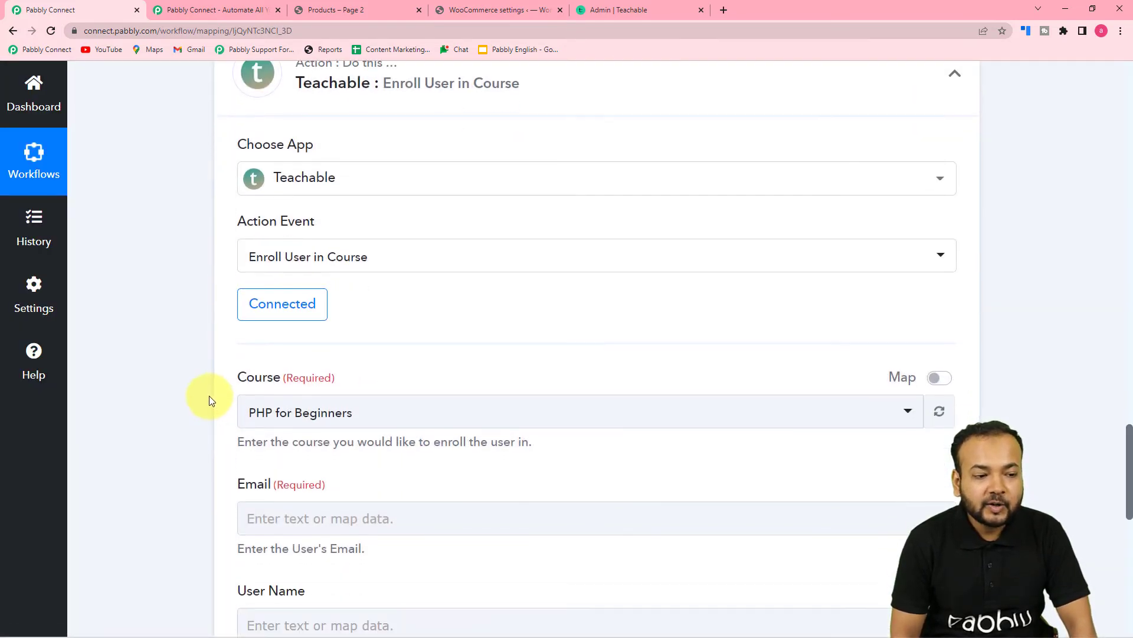
scroll(146, 342, "down", 4)
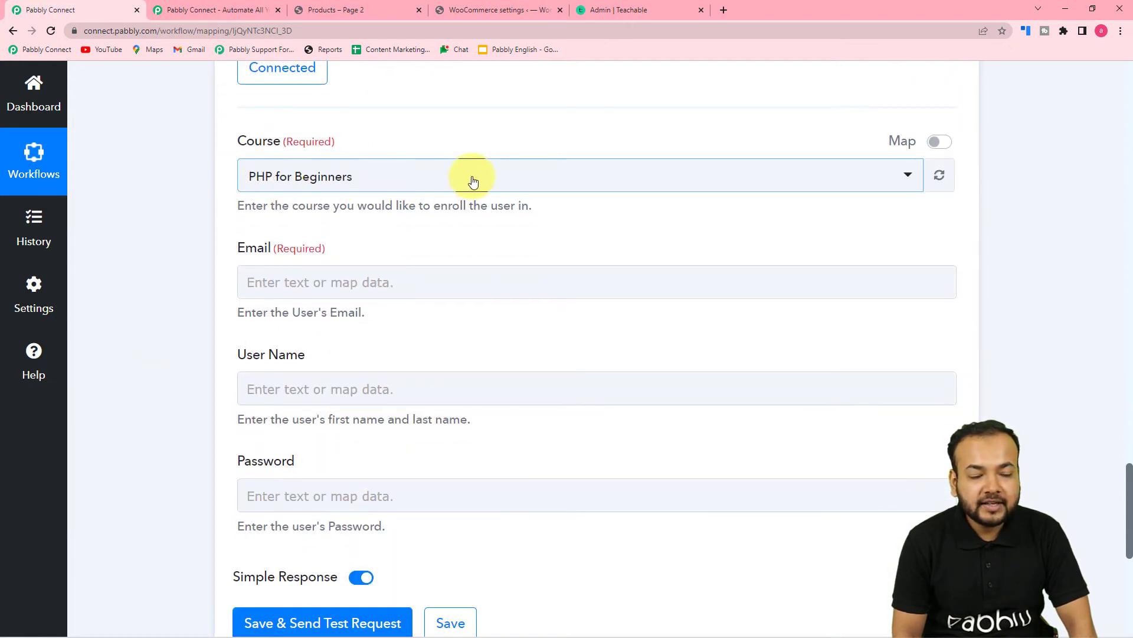
left_click(499, 187)
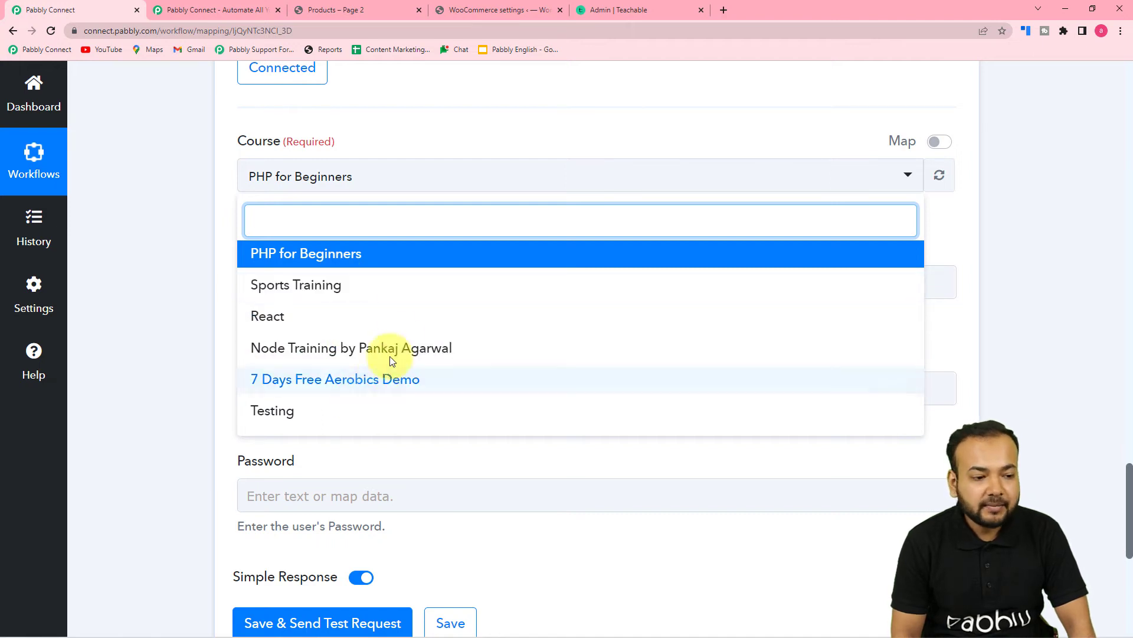
left_click(312, 260)
scroll(235, 246, "down", 2)
left_click(257, 176)
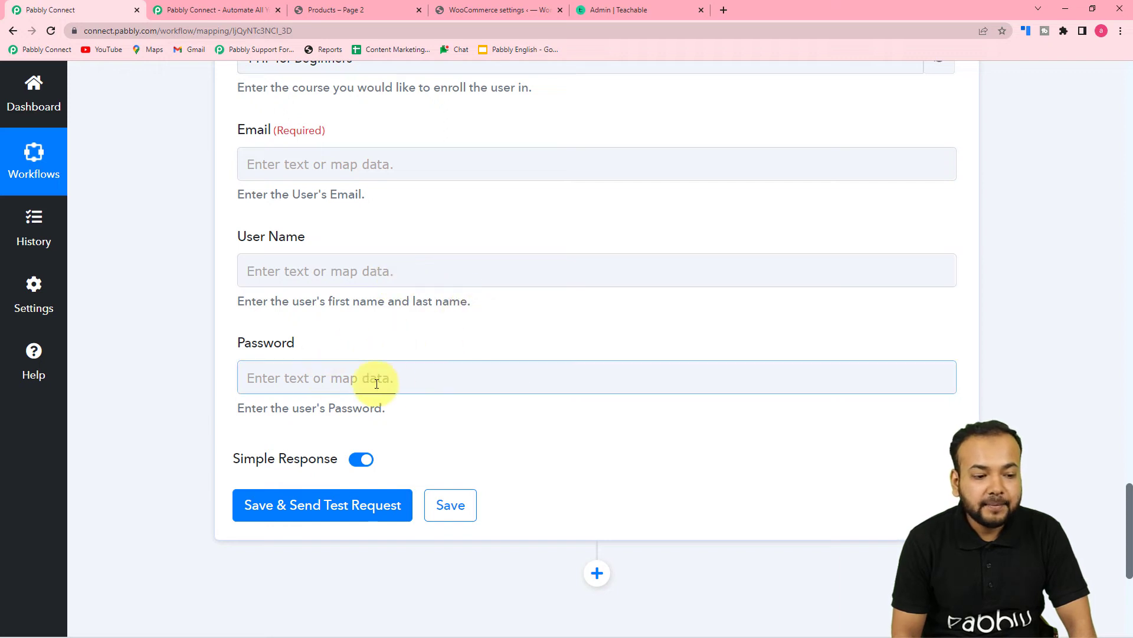
scroll(443, 374, "up", 1)
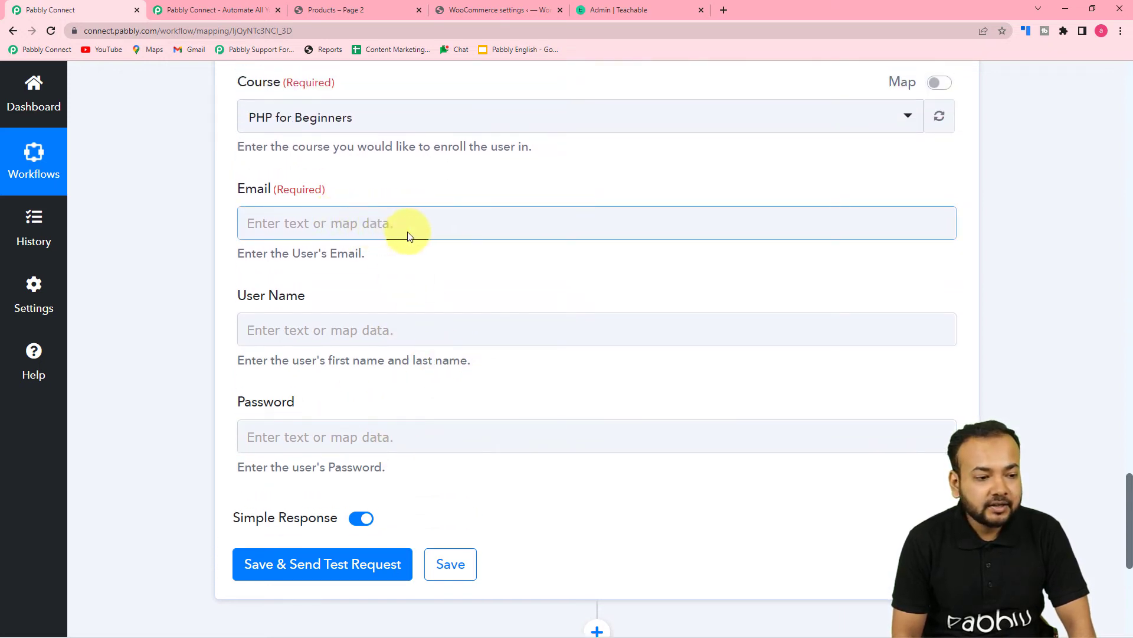
scroll(410, 215, "up", 14)
scroll(412, 237, "up", 12)
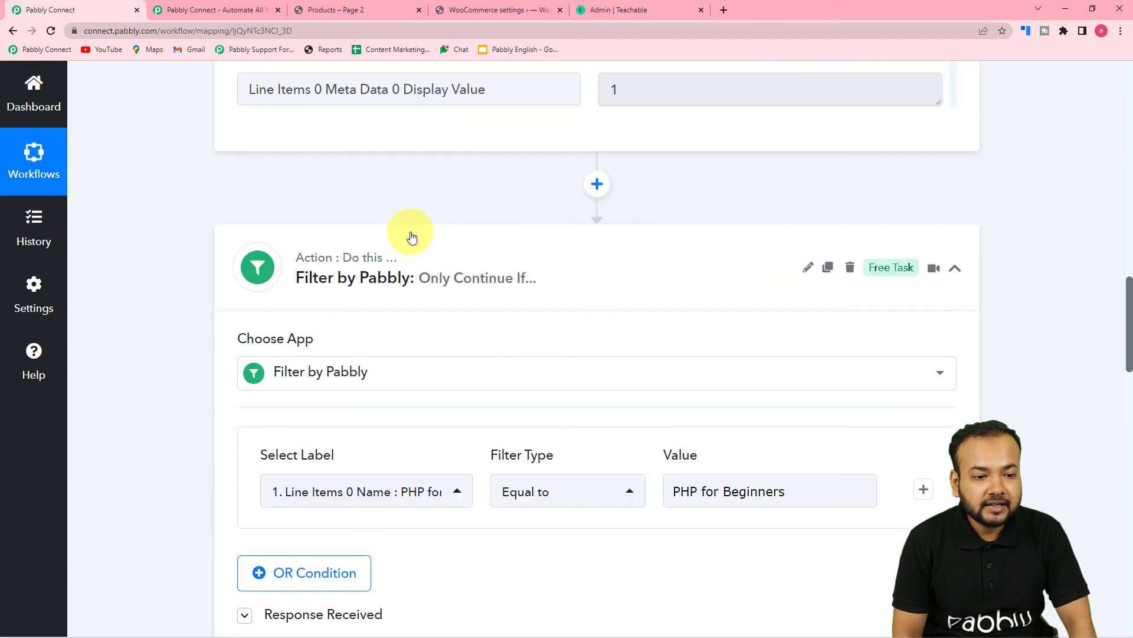
scroll(562, 321, "up", 15)
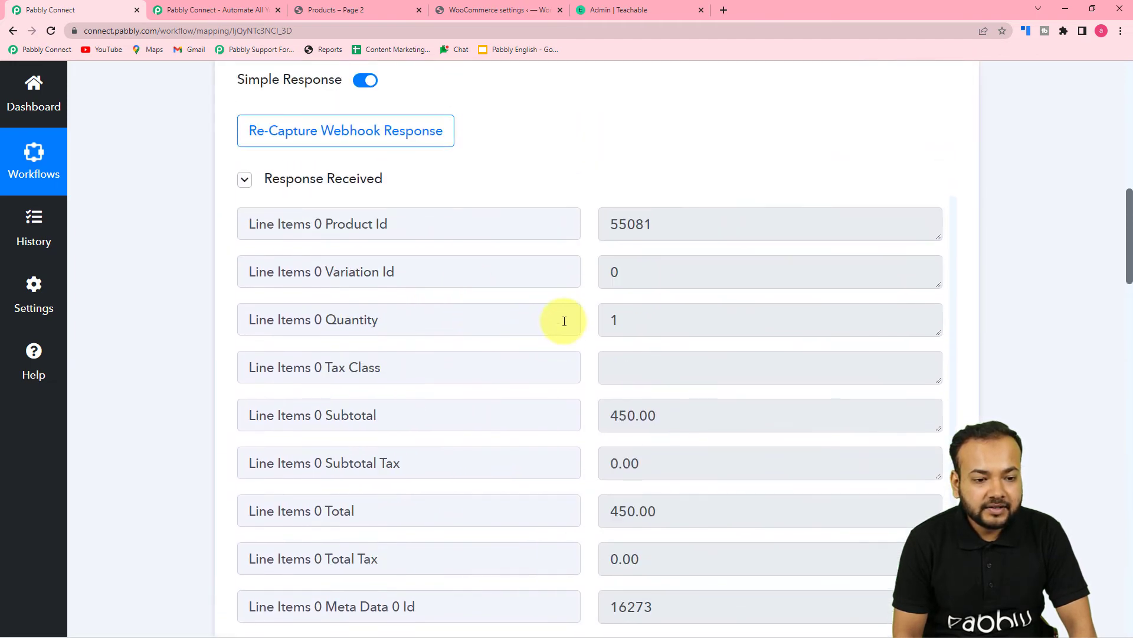
scroll(564, 321, "up", 16)
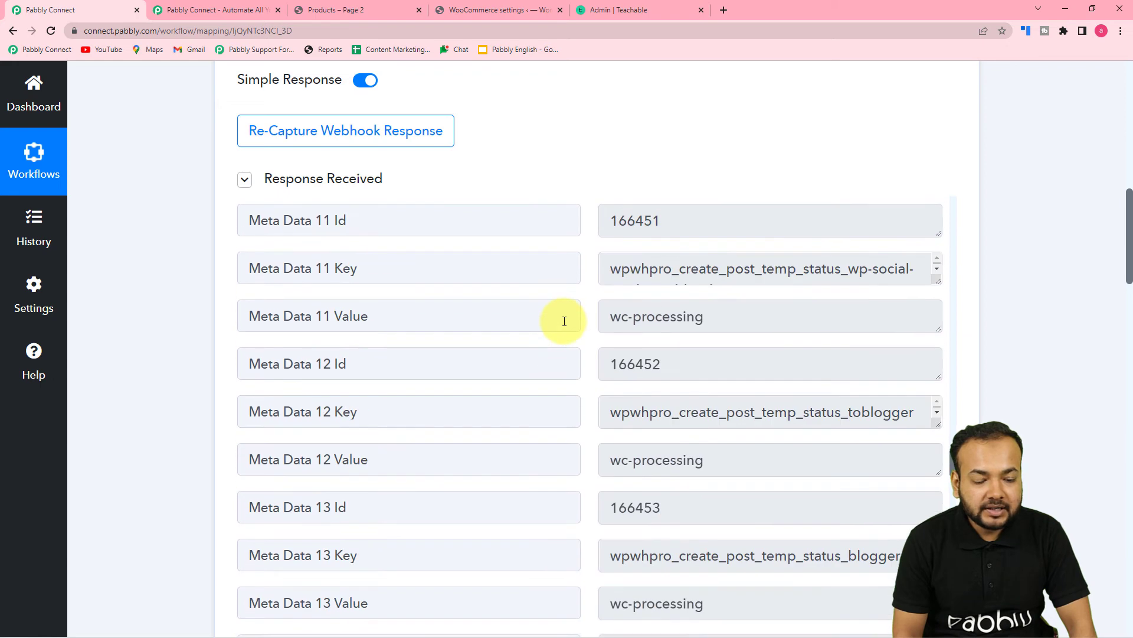
scroll(565, 321, "up", 15)
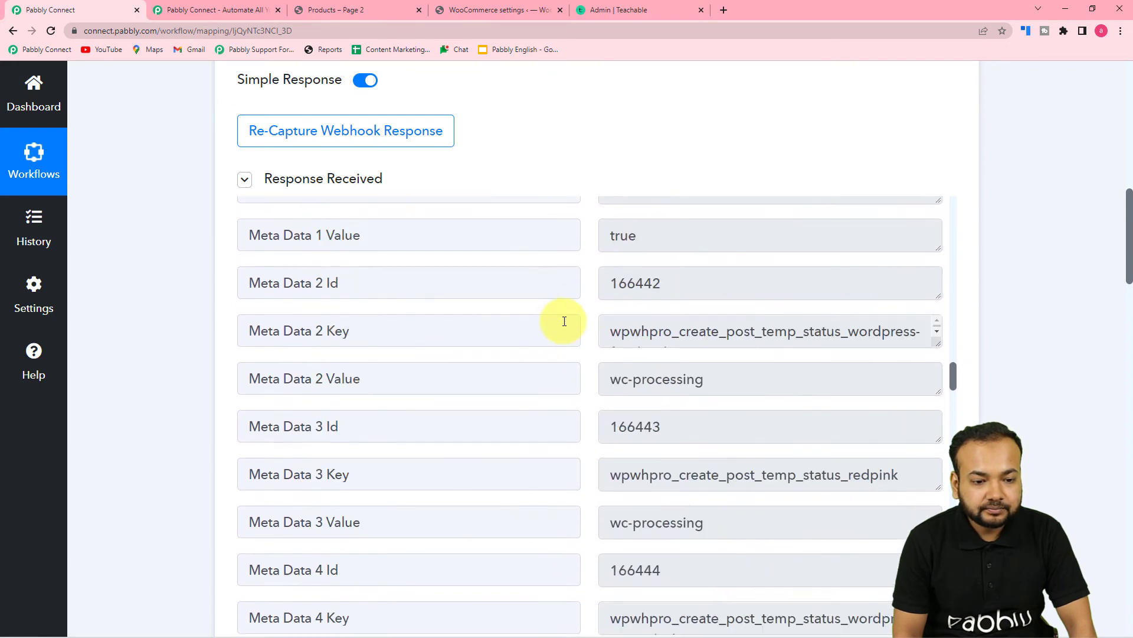
scroll(565, 322, "up", 15)
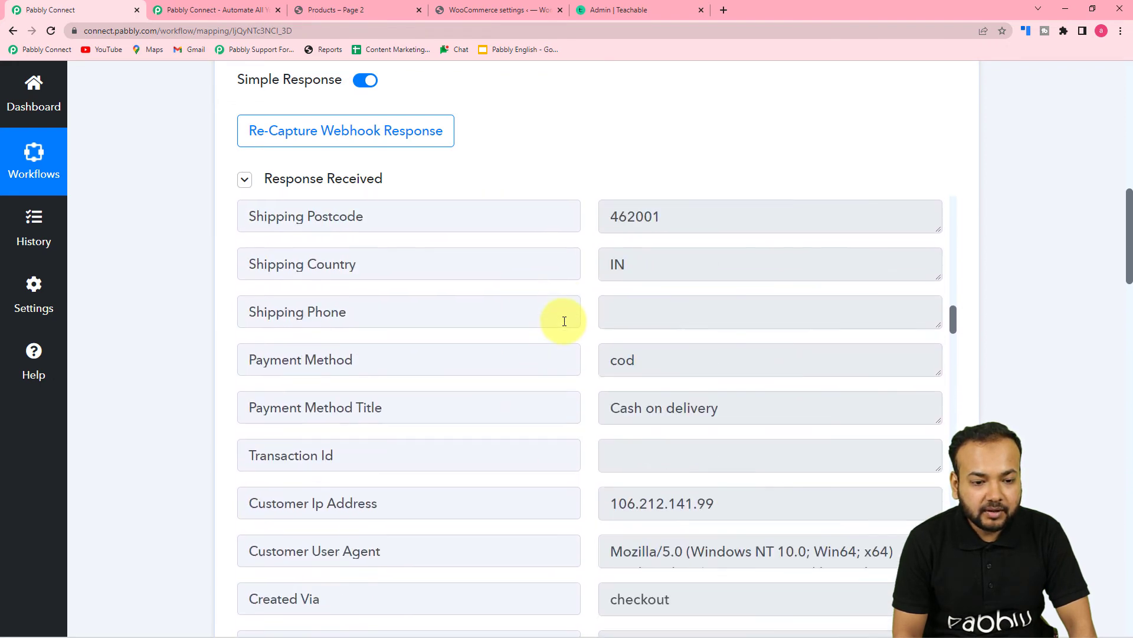
scroll(564, 322, "up", 3)
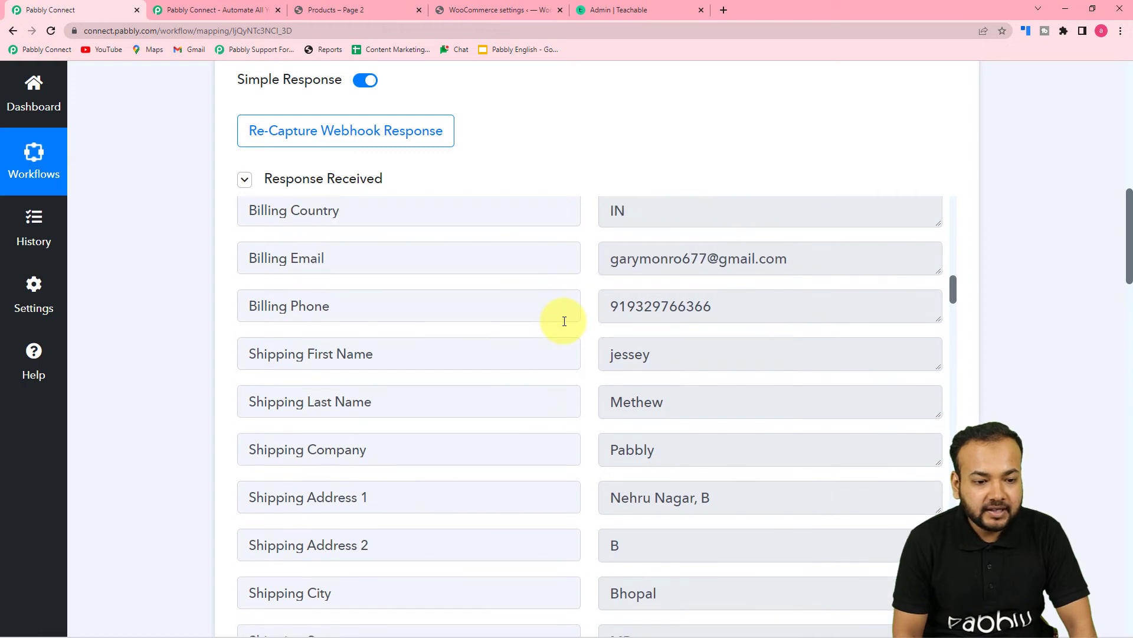
scroll(518, 403, "down", 1)
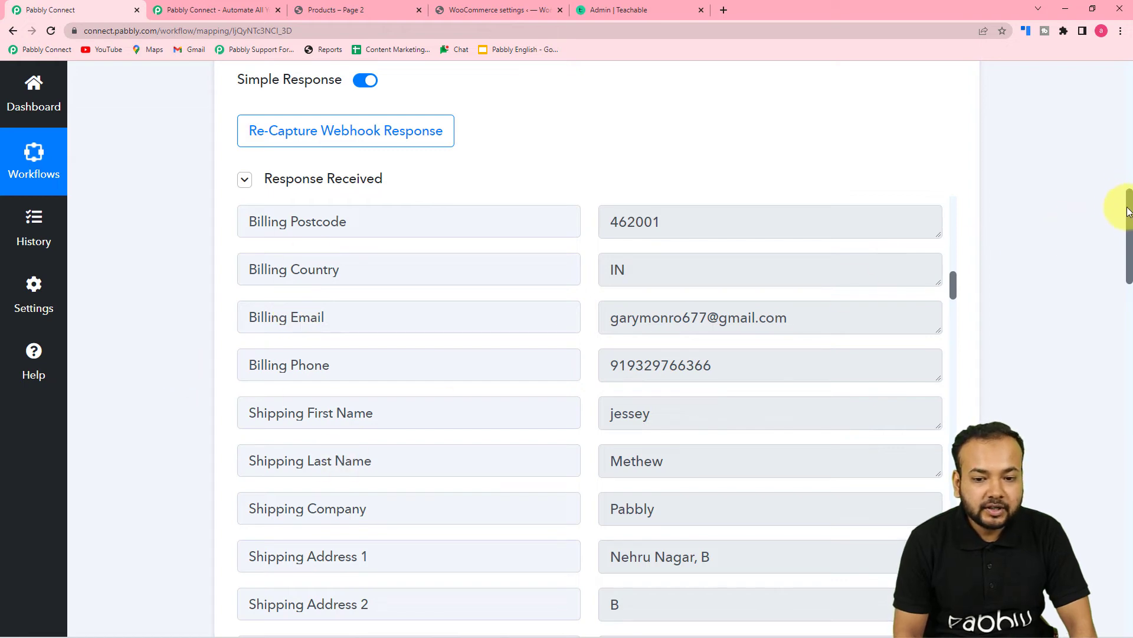
left_click_drag(1129, 217, 1102, 472)
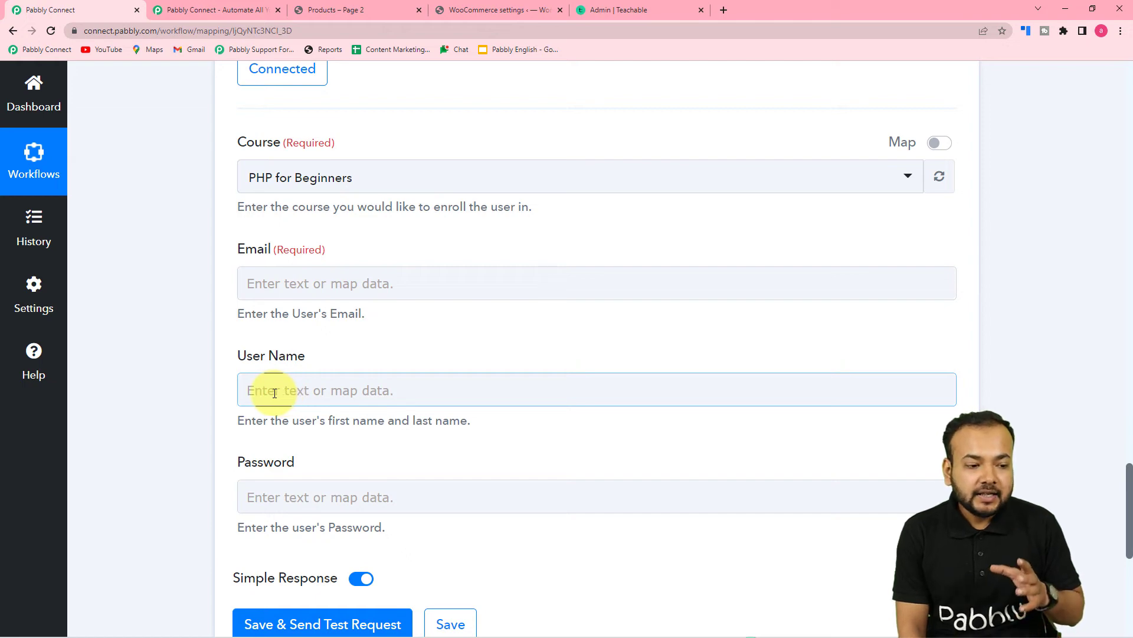
scroll(158, 369, "up", 15)
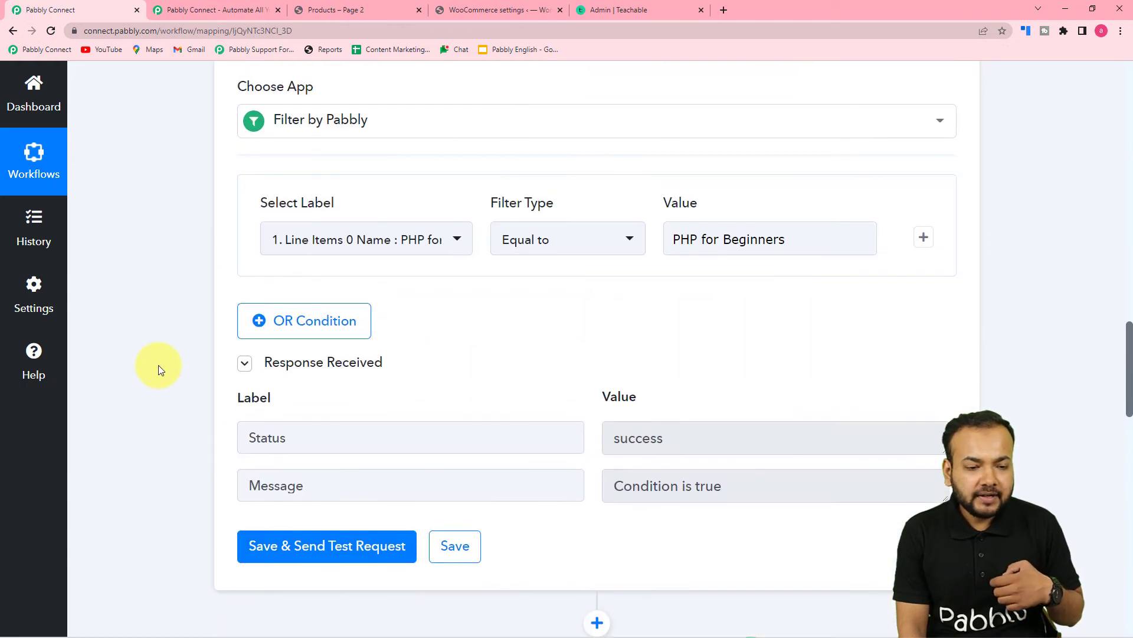
scroll(159, 368, "up", 10)
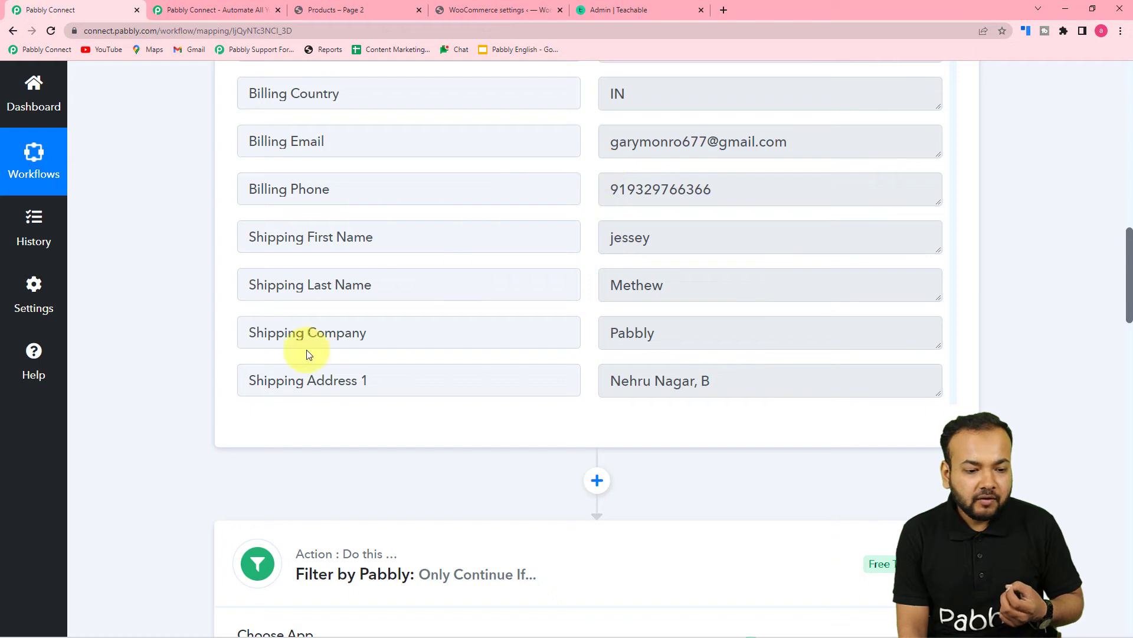
scroll(260, 342, "down", 4)
scroll(184, 345, "down", 6)
scroll(184, 342, "down", 5)
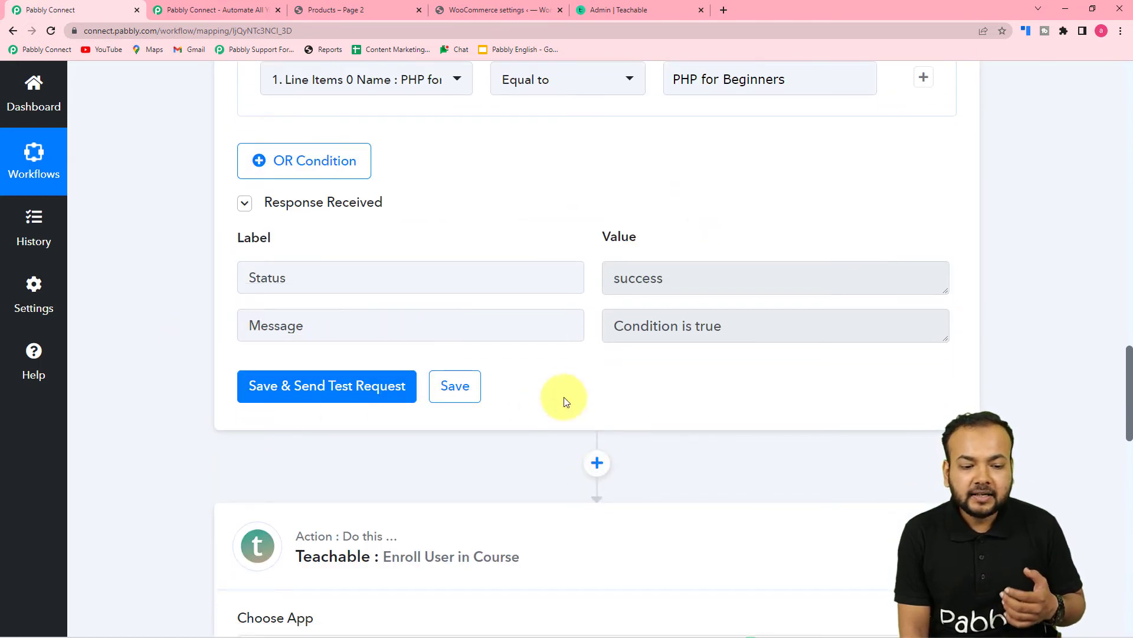
- Insert a Text Formatter step before the Teachable enrollment step
left_click(598, 466)
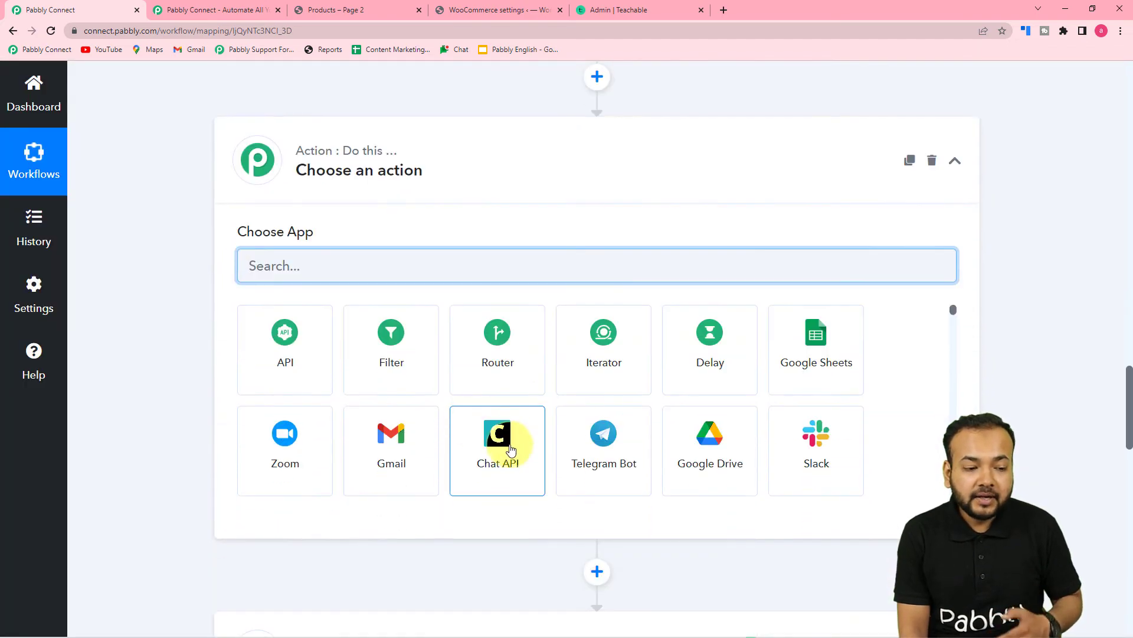
type("text")
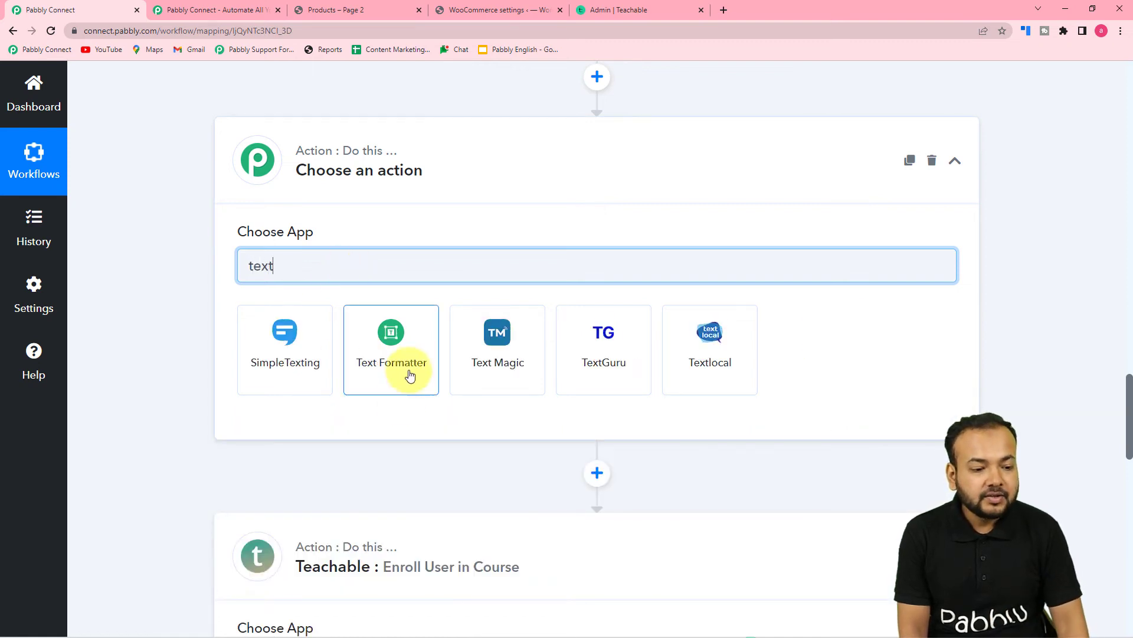
left_click(405, 371)
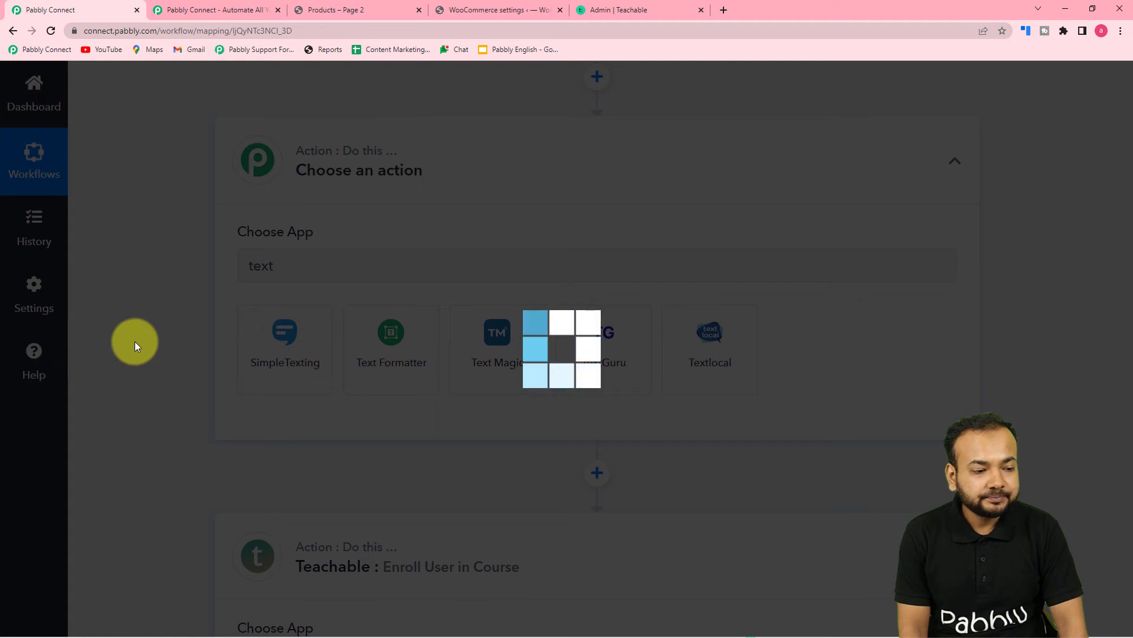
- Set the Text Formatter's action event to Split Text and connect it
scroll(393, 304, "down", 2)
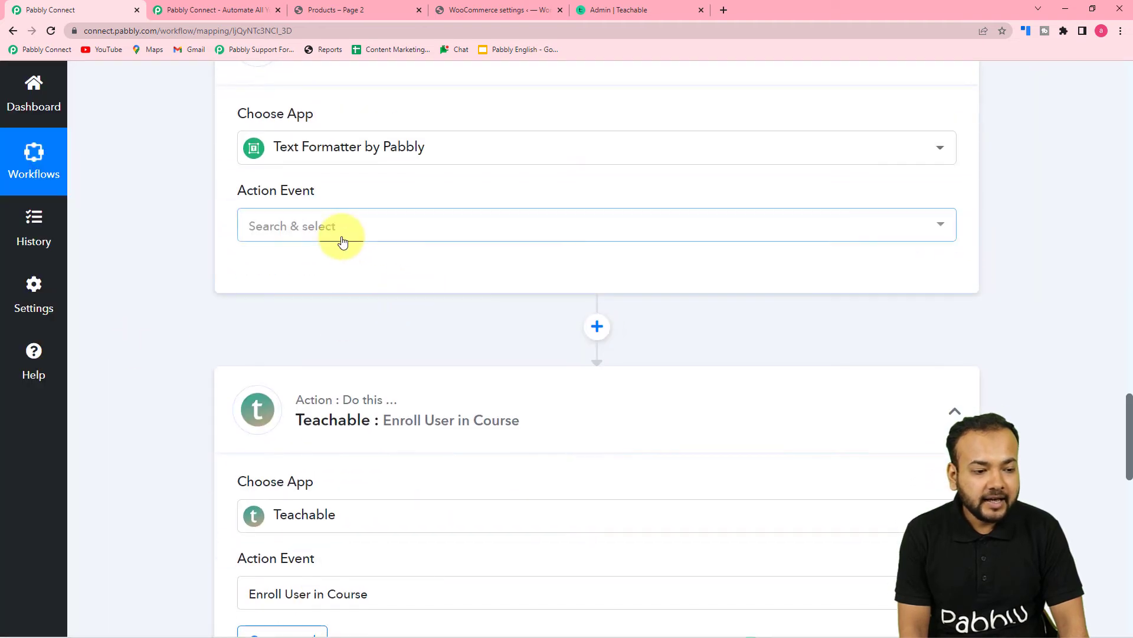
left_click(343, 239)
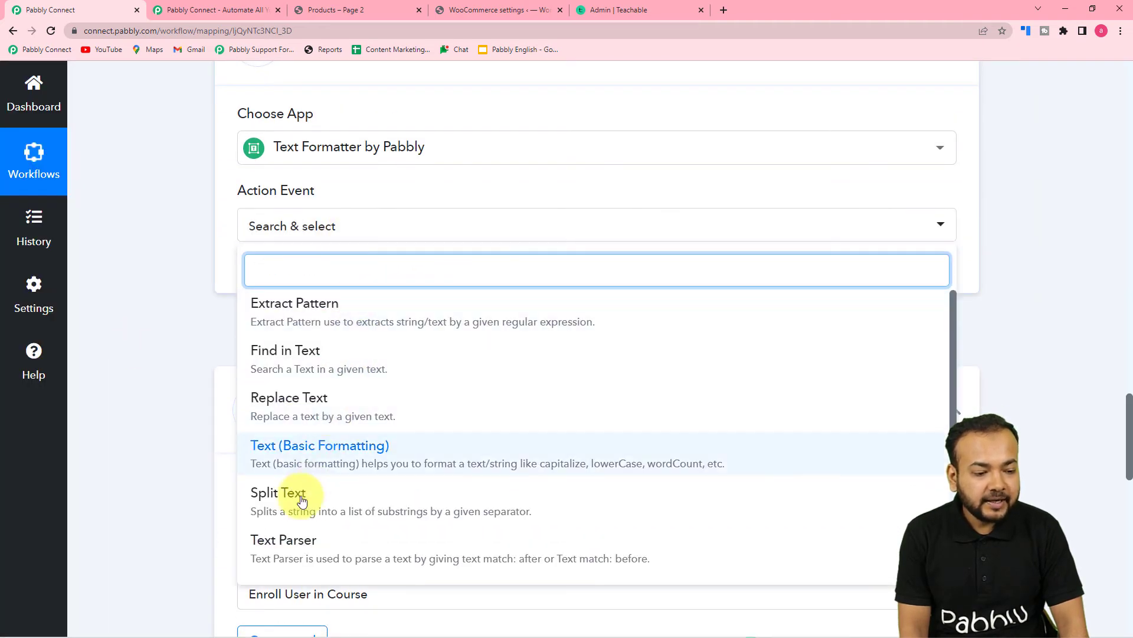
left_click(295, 508)
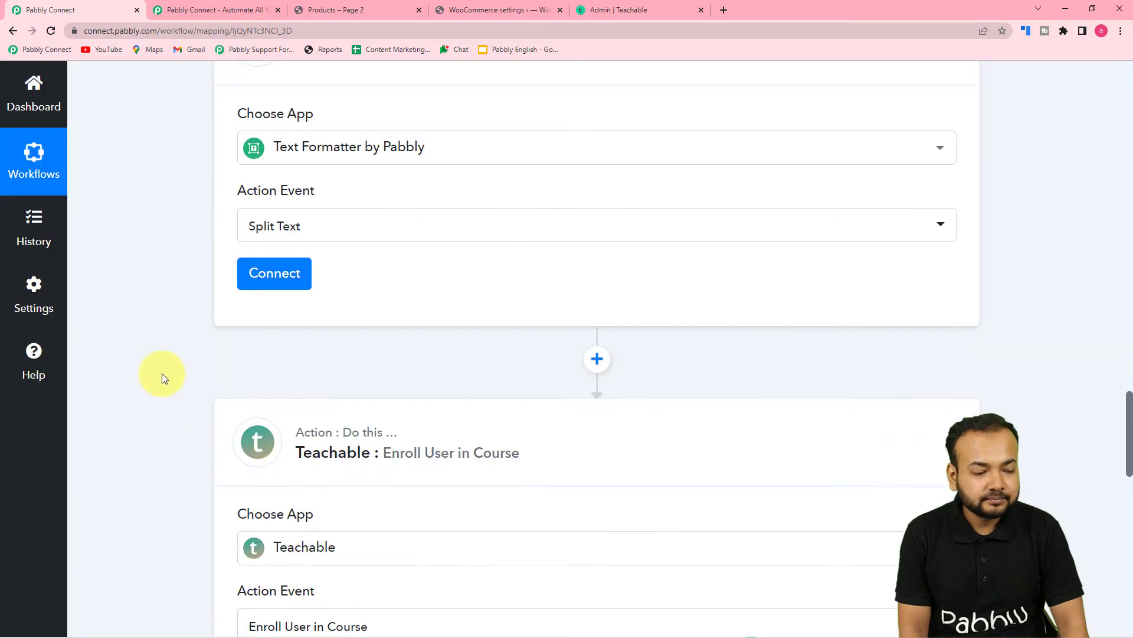
left_click(269, 274)
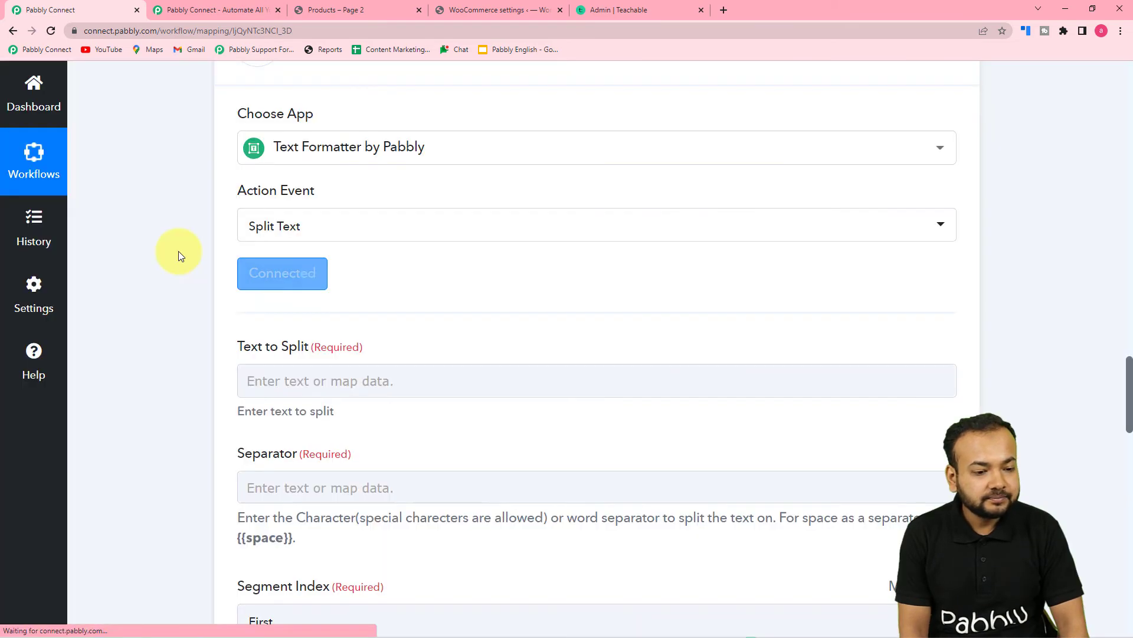
- Map the WooCommerce Billing Email into the Split Text step's Text to Split field
scroll(329, 260, "down", 3)
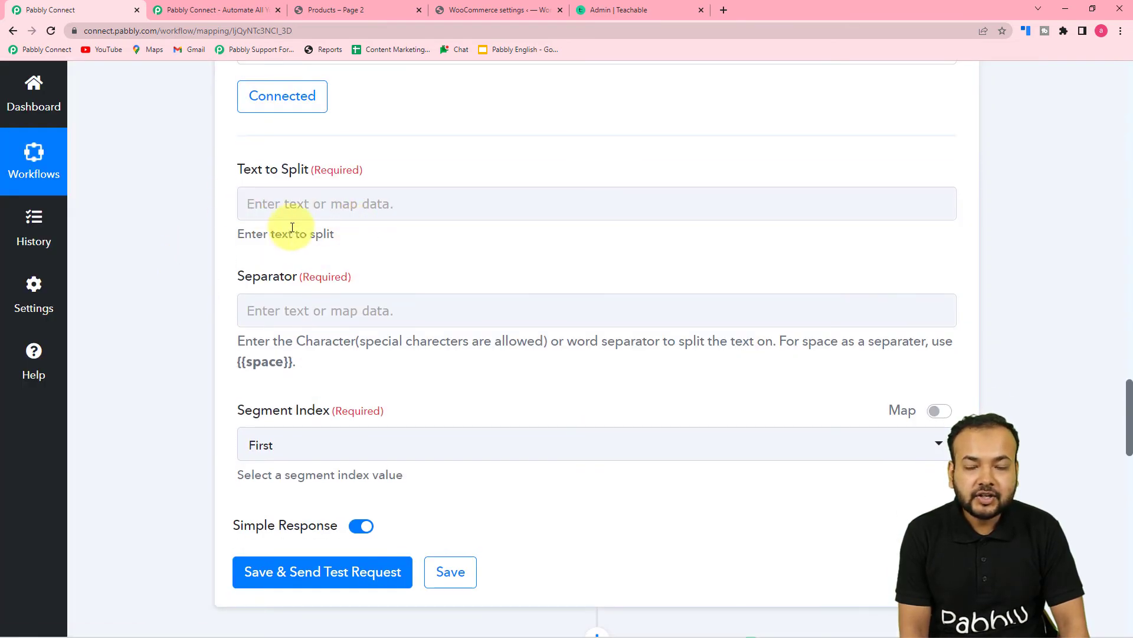
left_click(334, 206)
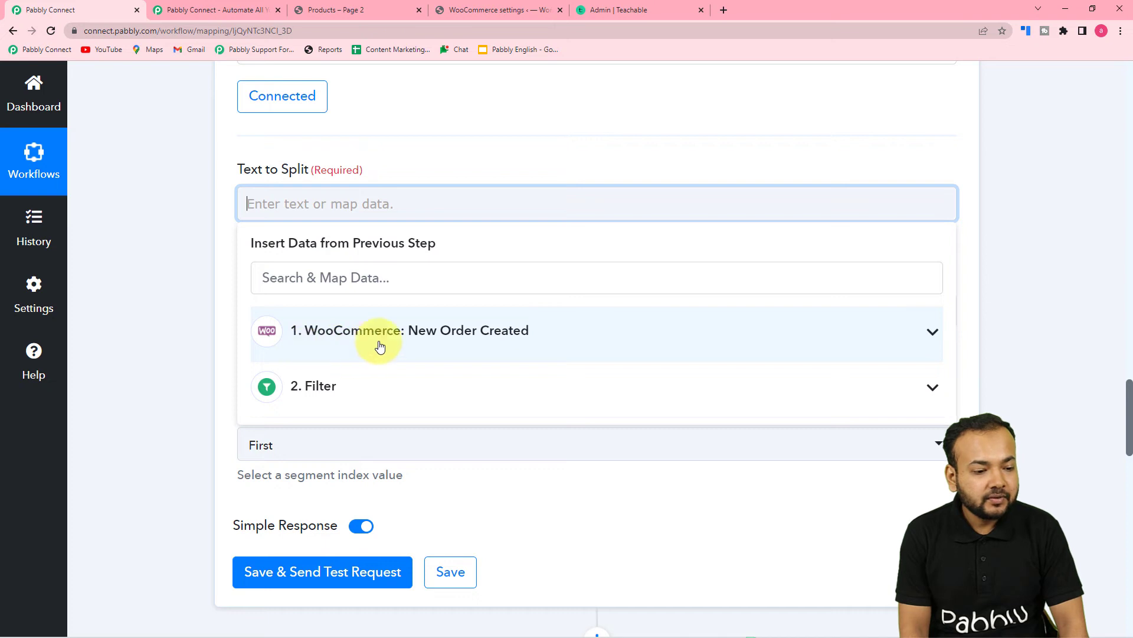
left_click(380, 346)
scroll(373, 453, "down", 14)
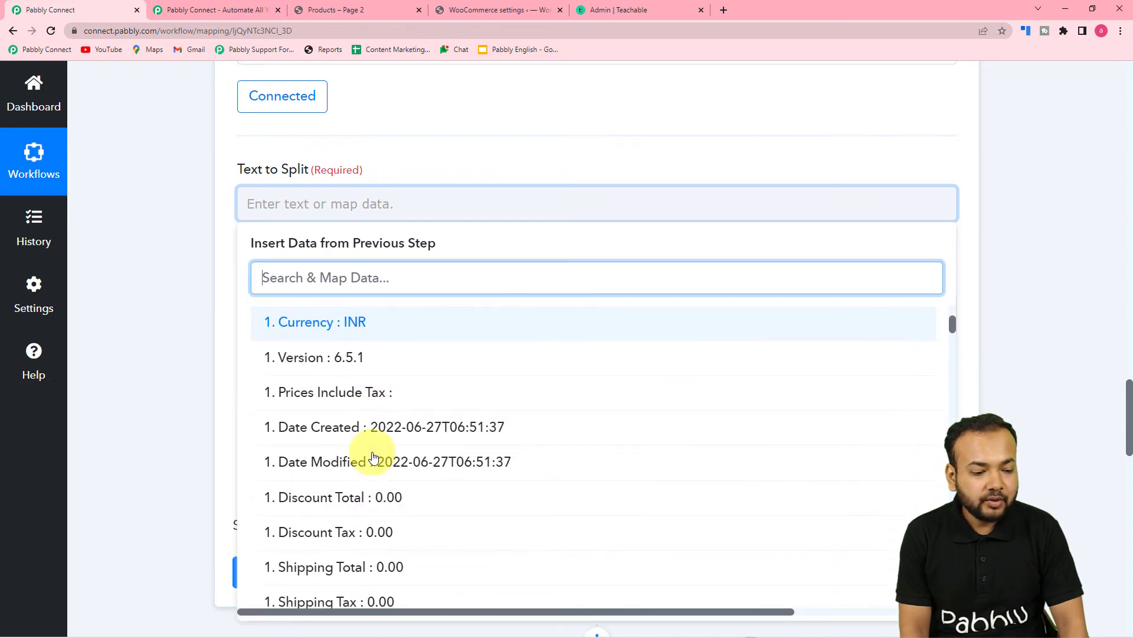
scroll(373, 457, "down", 3)
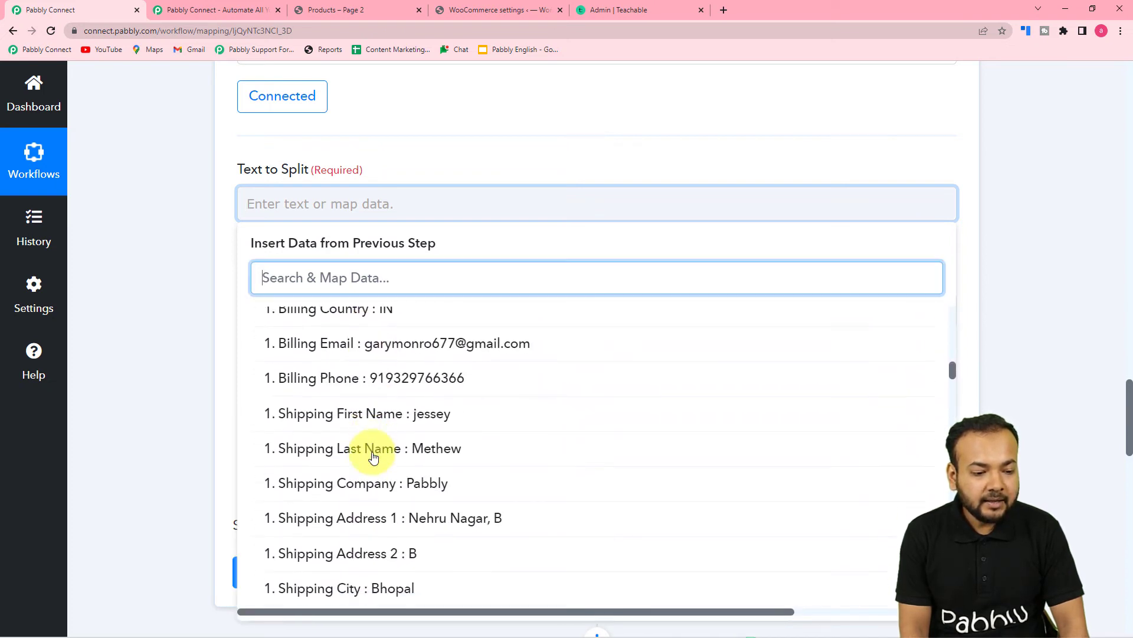
left_click(356, 350)
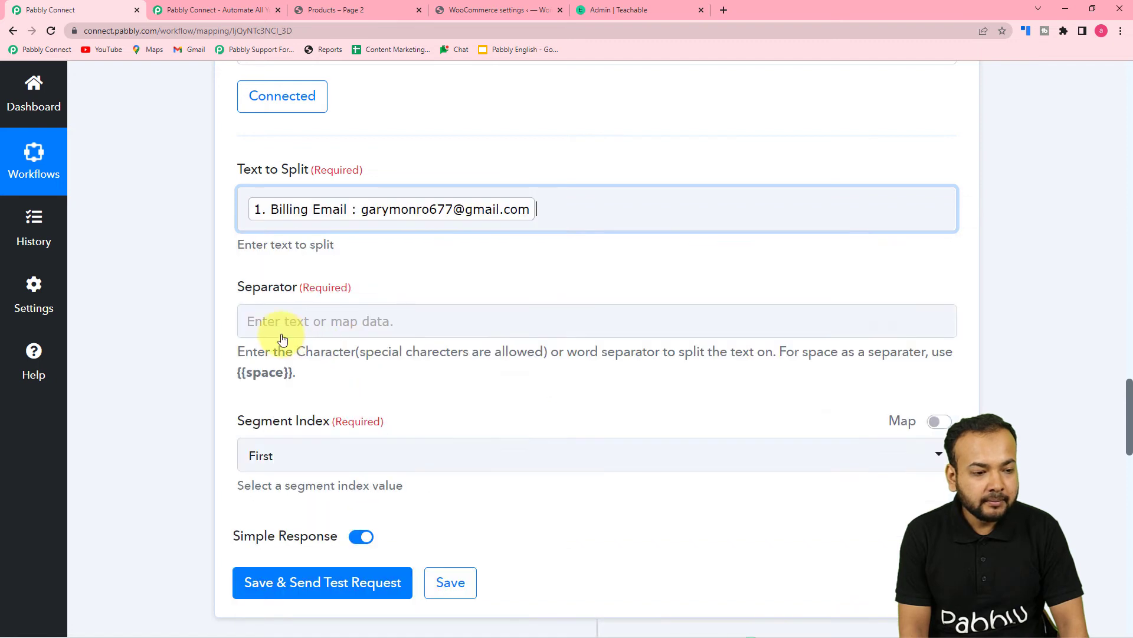
left_click(185, 299)
left_click(303, 313)
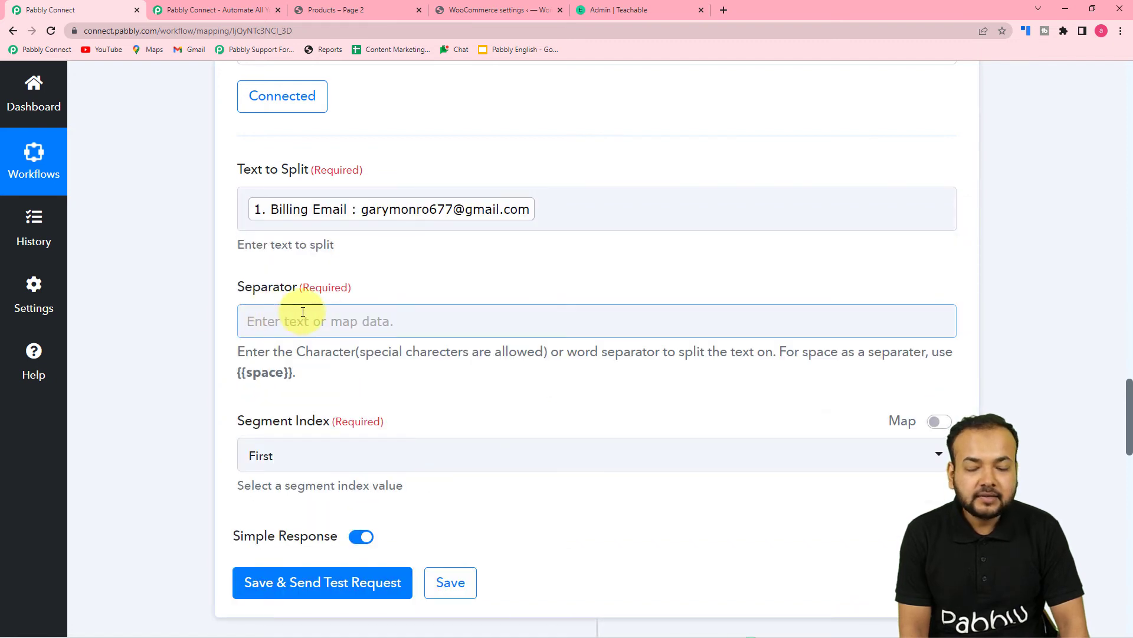
left_click(429, 222)
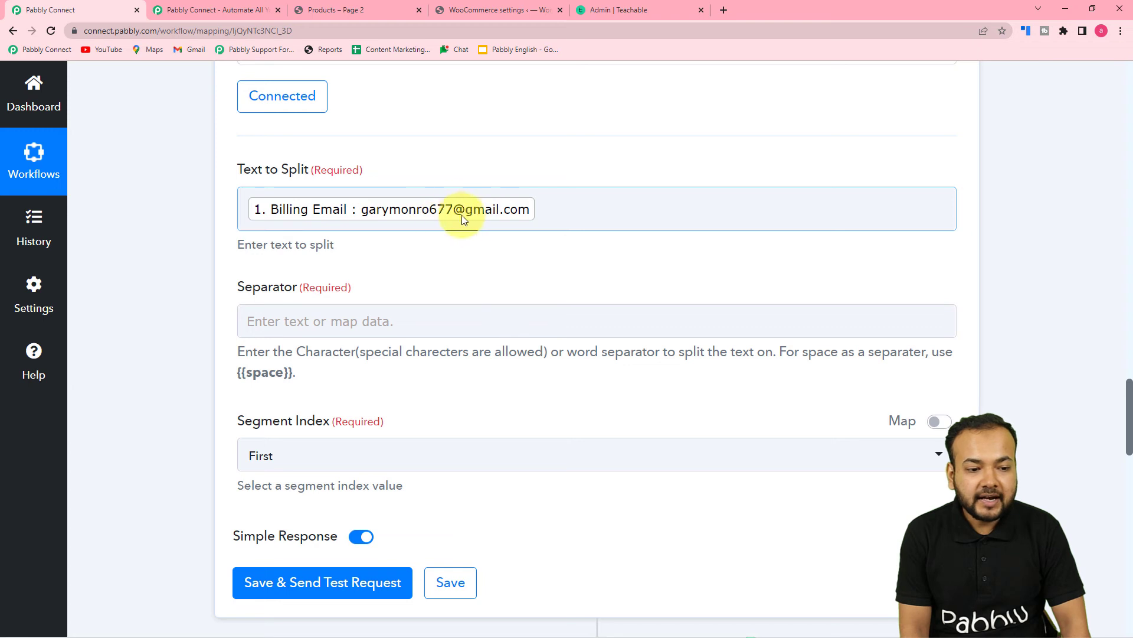
- Set the separator to @ and keep First as the segment index
left_click(328, 314)
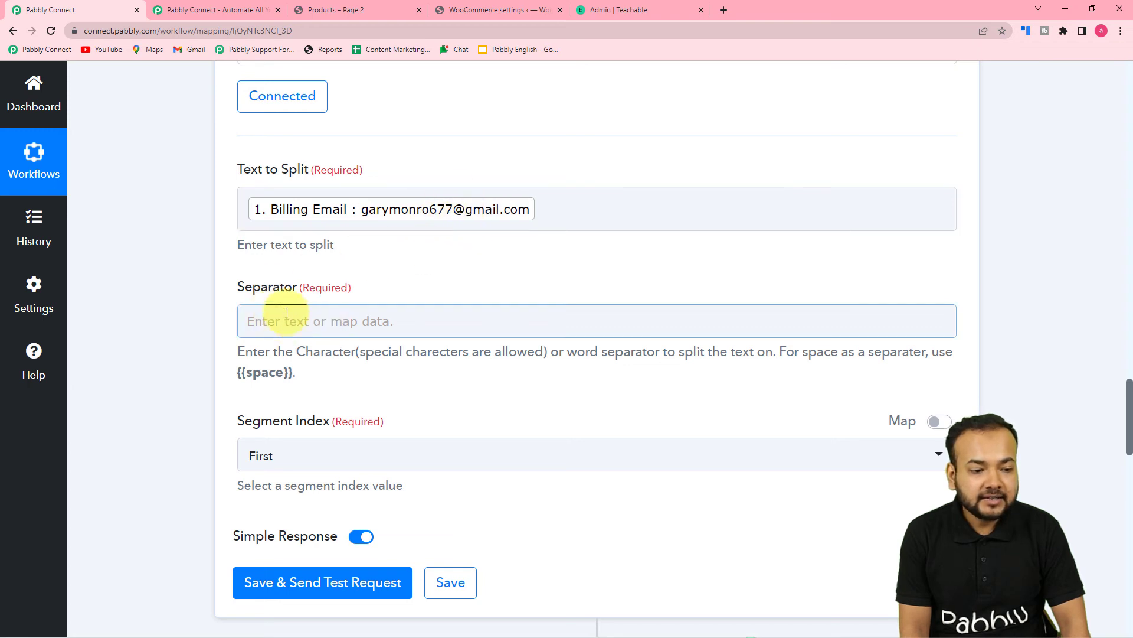
left_click(329, 322)
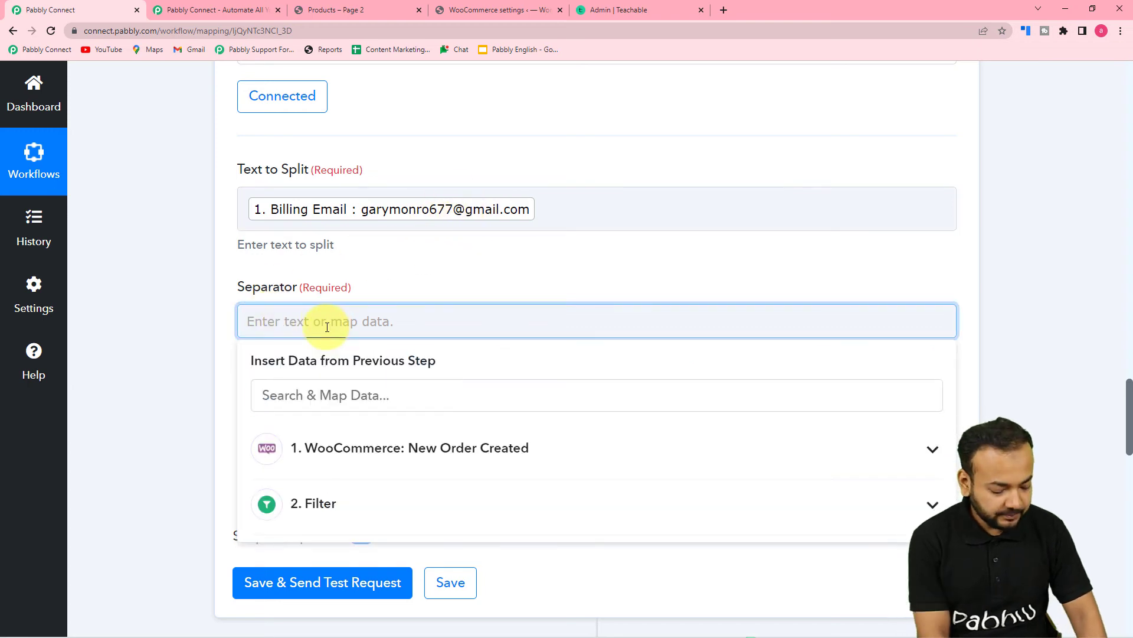
type("@")
left_click(222, 310)
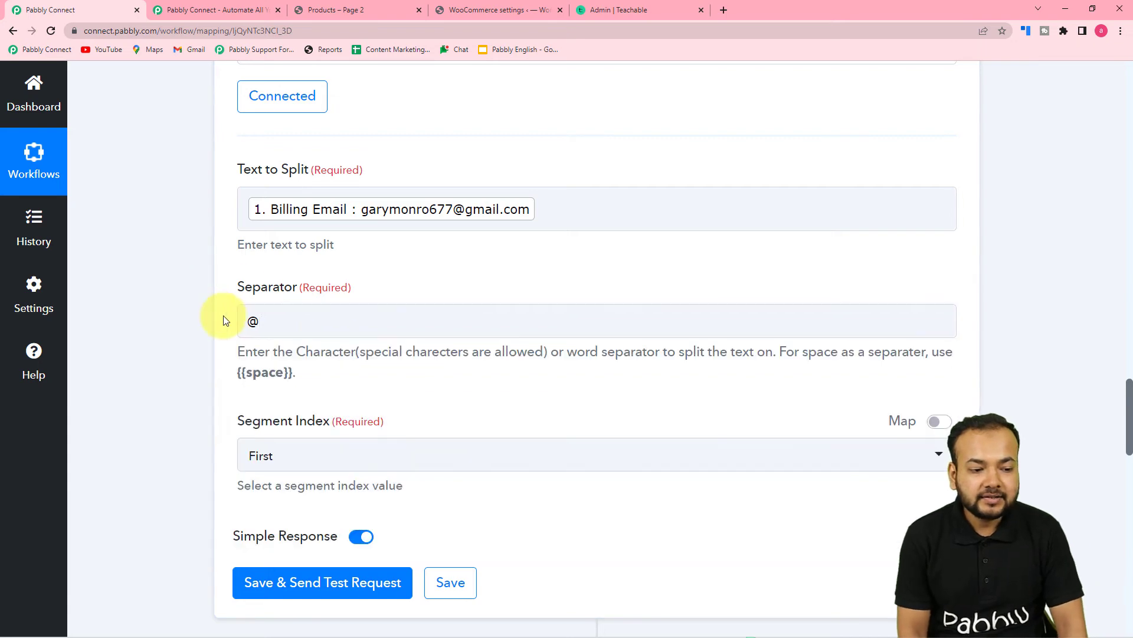
scroll(278, 319, "down", 3)
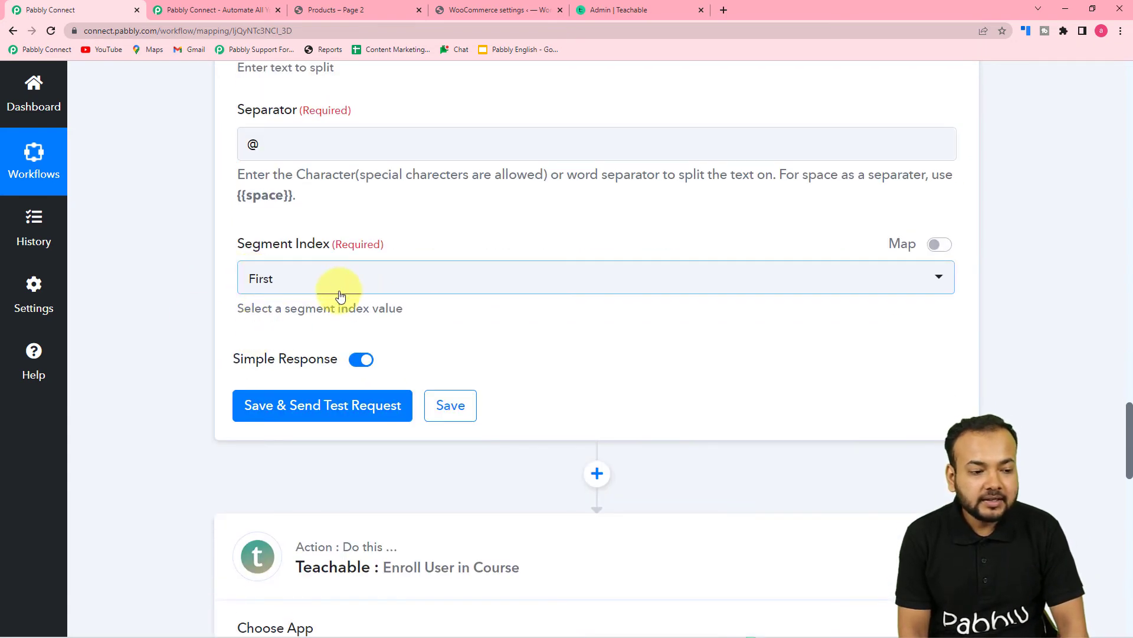
scroll(361, 296, "up", 5)
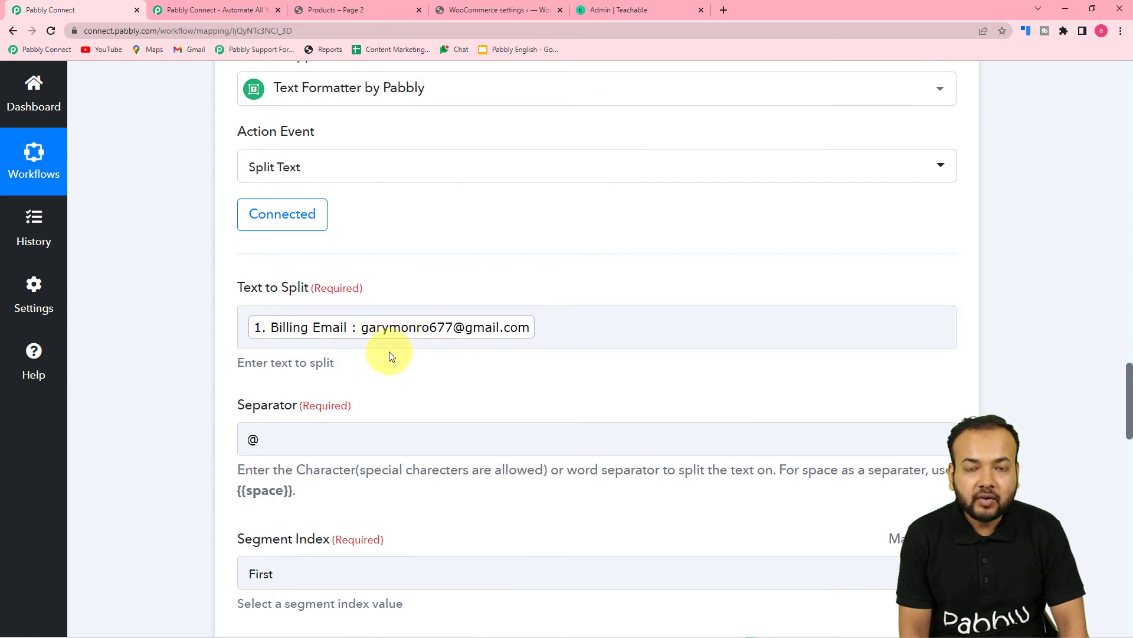
scroll(427, 357, "down", 1)
scroll(427, 357, "down", 2)
left_click(325, 400)
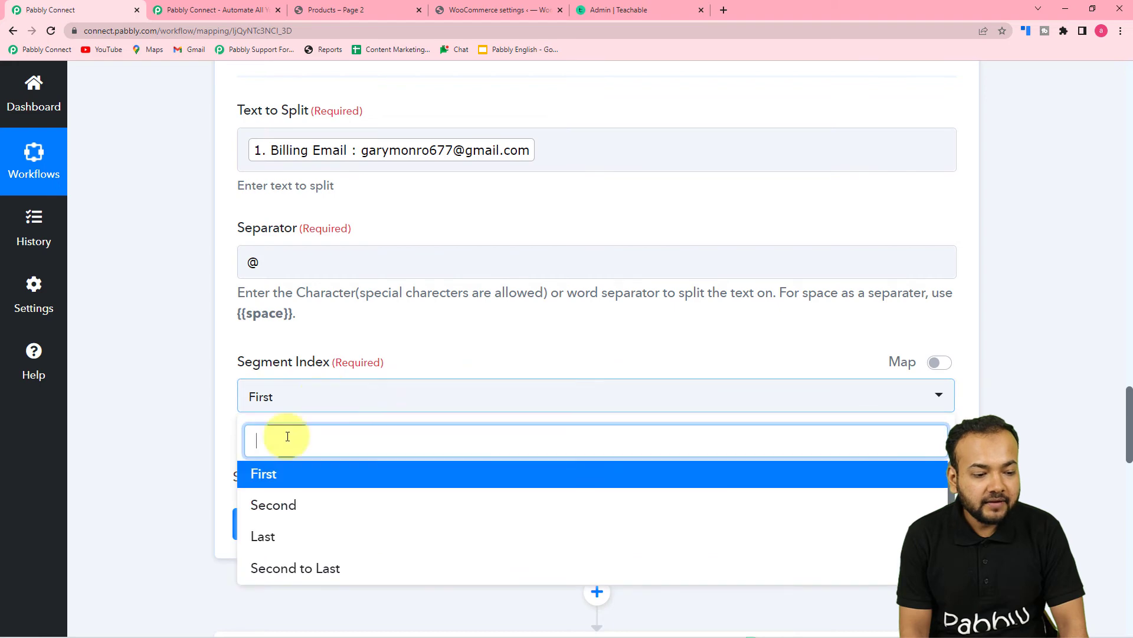
left_click(281, 474)
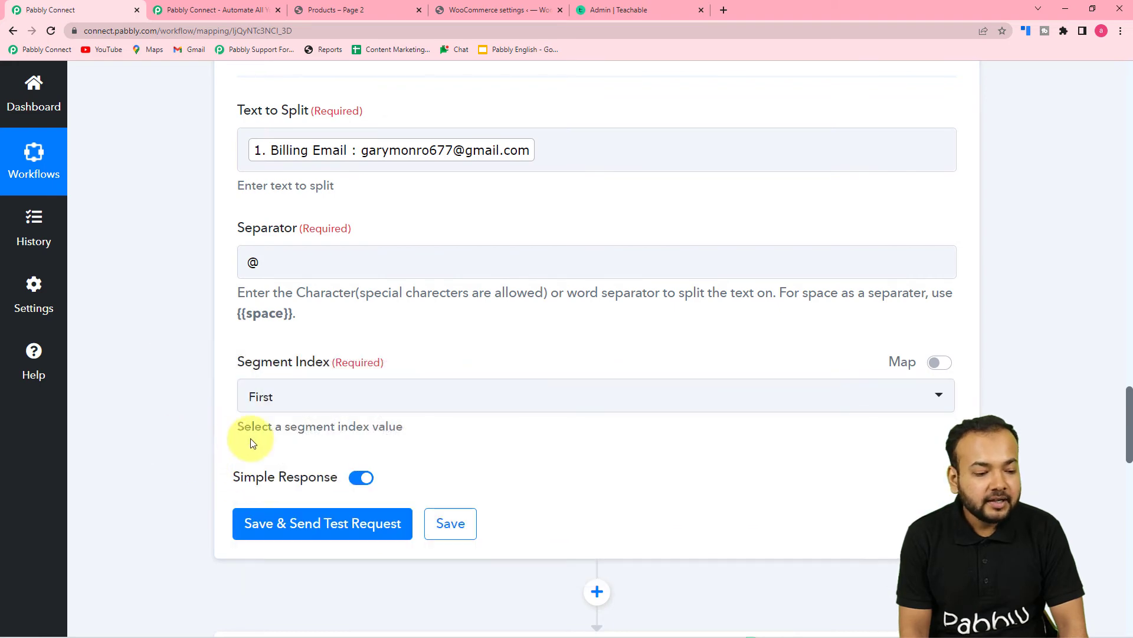
- Save the Split Text step and send a test, which returns the email's username part
scroll(242, 441, "down", 3)
left_click(259, 347)
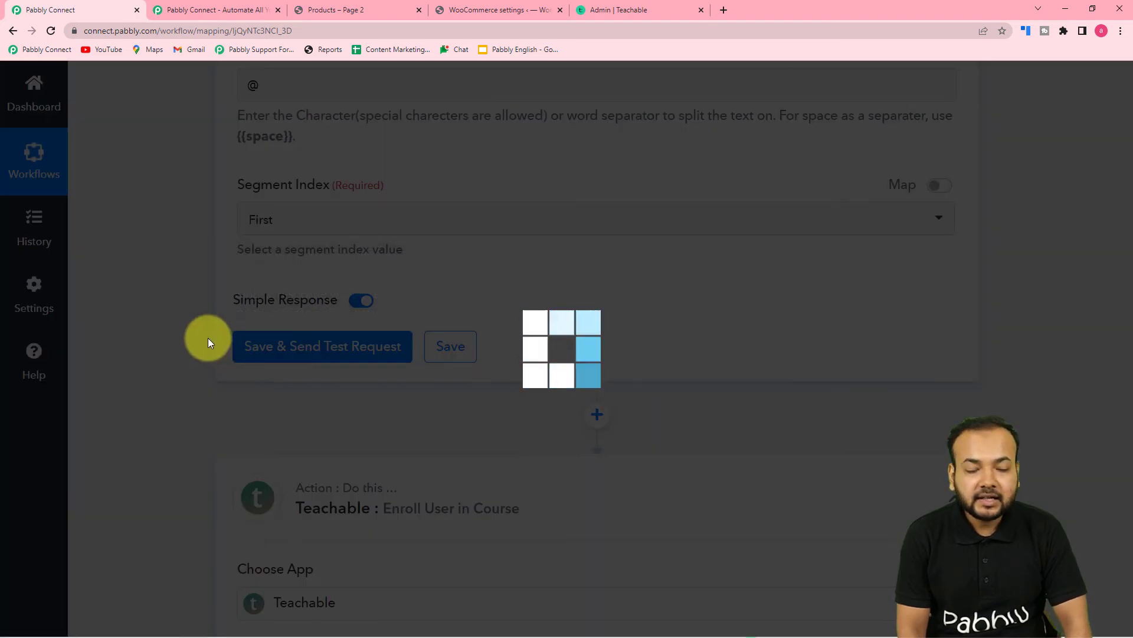
scroll(208, 343, "down", 3)
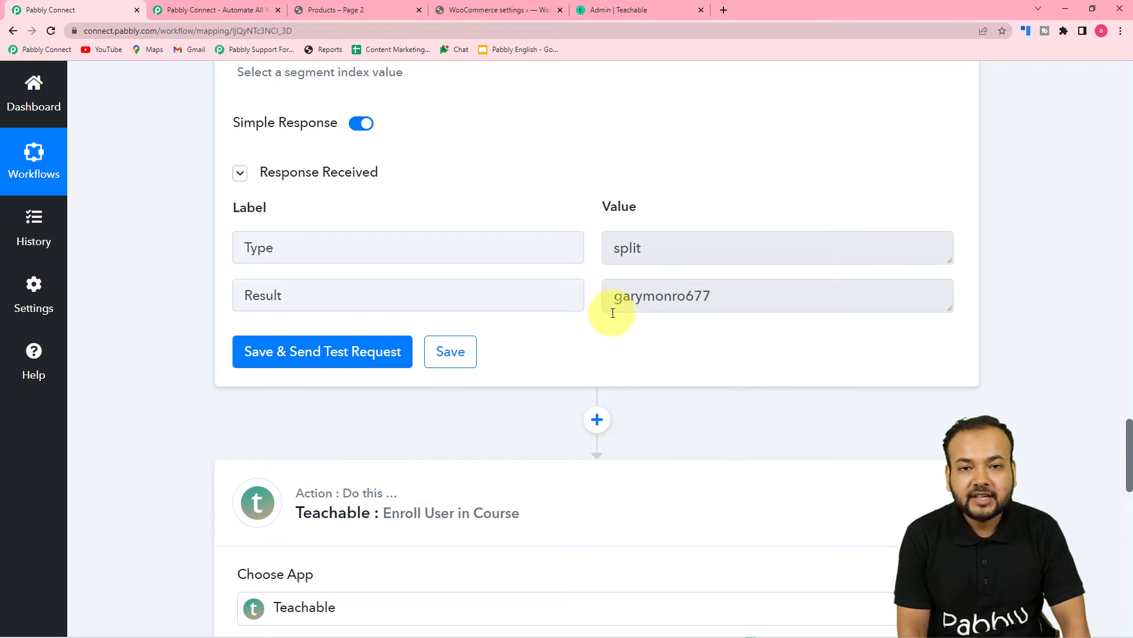
scroll(478, 302, "down", 8)
- Keep the Teachable enrol step on the existing Teachable #4 connection and save it
scroll(479, 307, "down", 4)
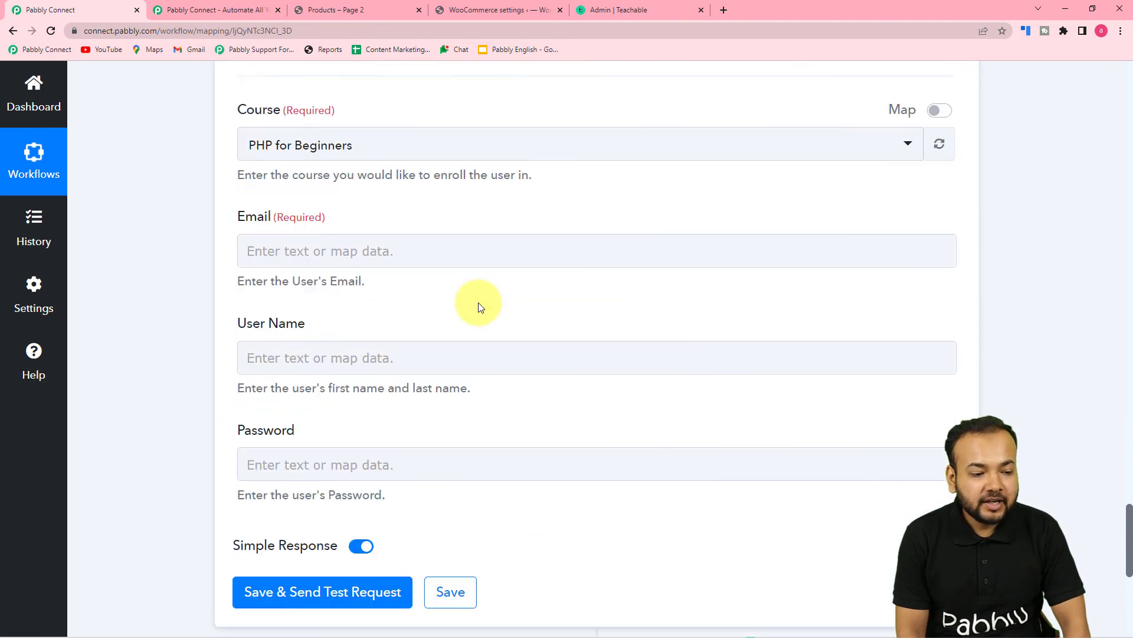
left_click(327, 342)
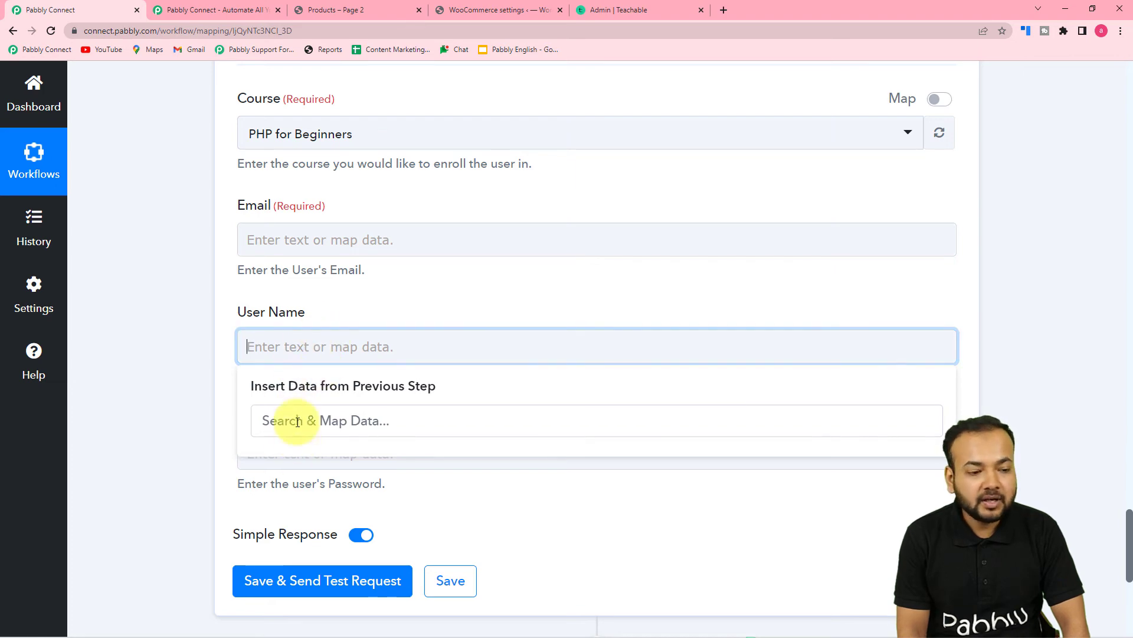
left_click(185, 325)
scroll(186, 329, "up", 5)
scroll(185, 328, "up", 6)
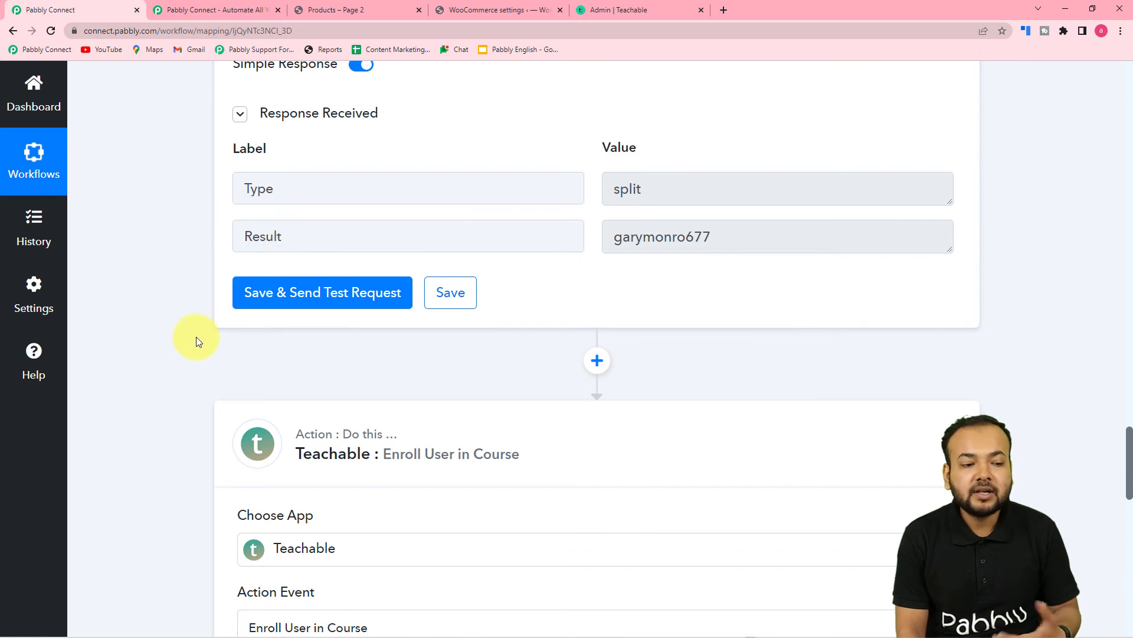
scroll(201, 338, "down", 6)
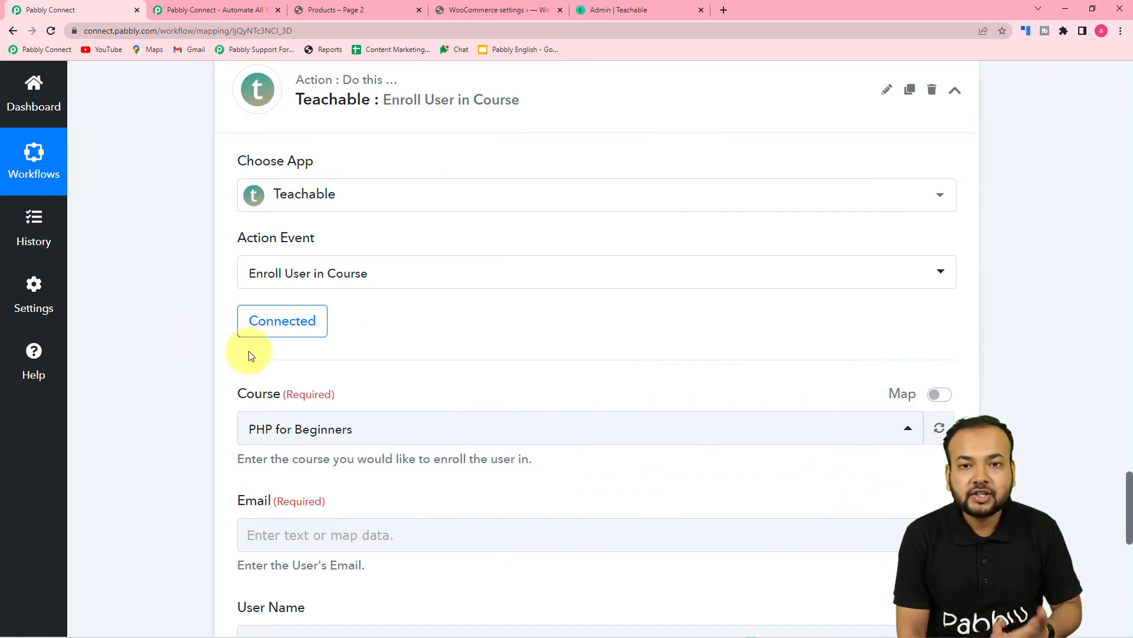
left_click(275, 326)
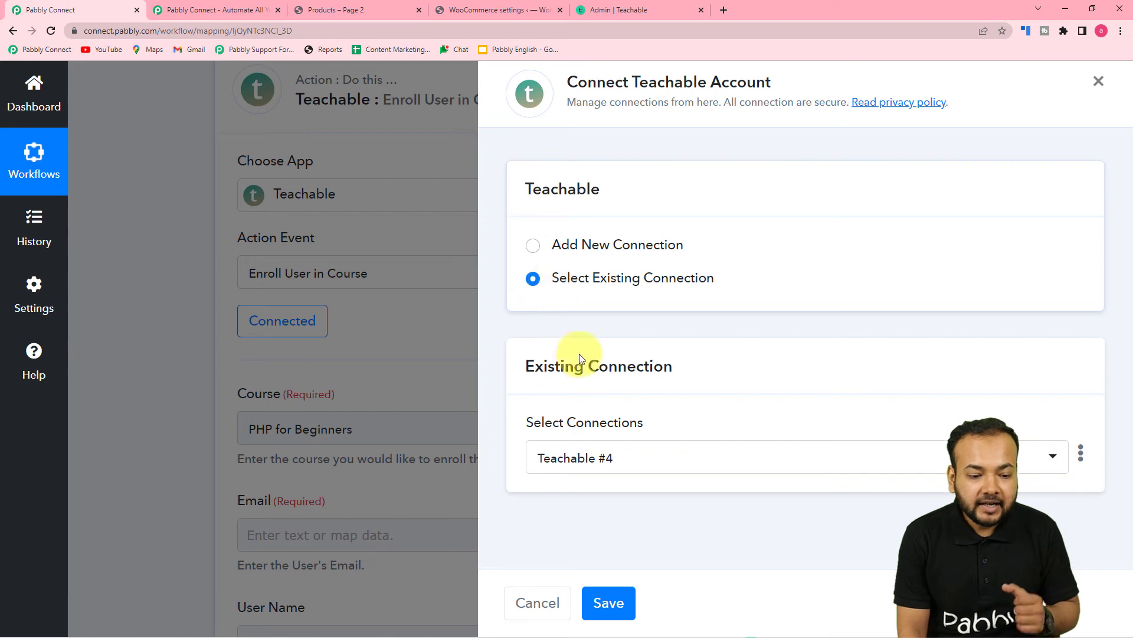
left_click(608, 602)
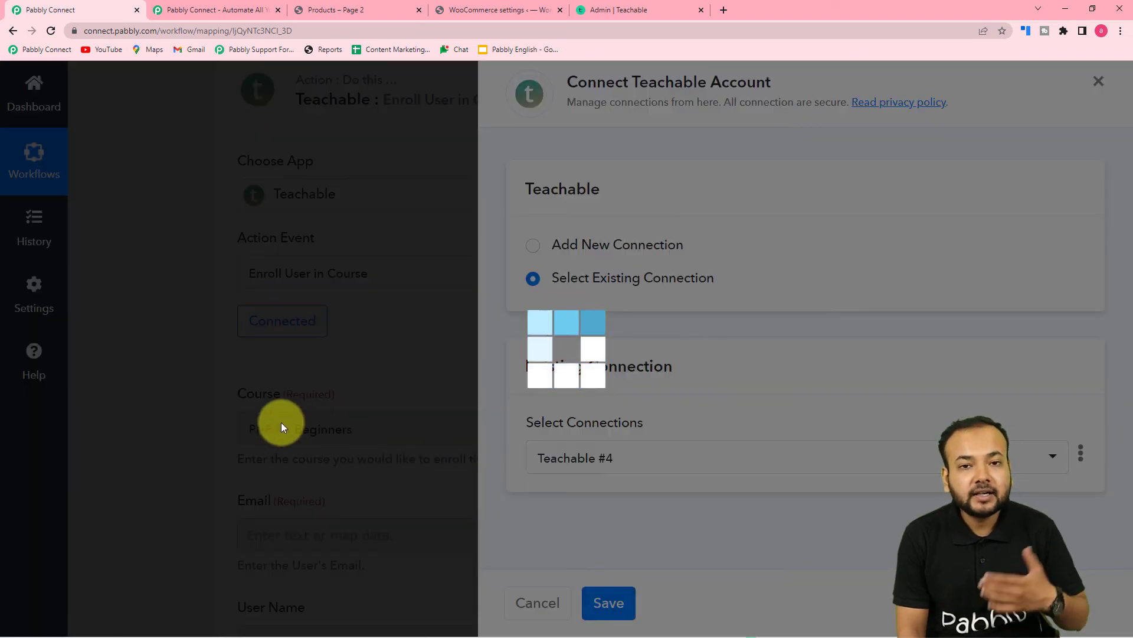
scroll(234, 407, "down", 1)
scroll(224, 403, "down", 3)
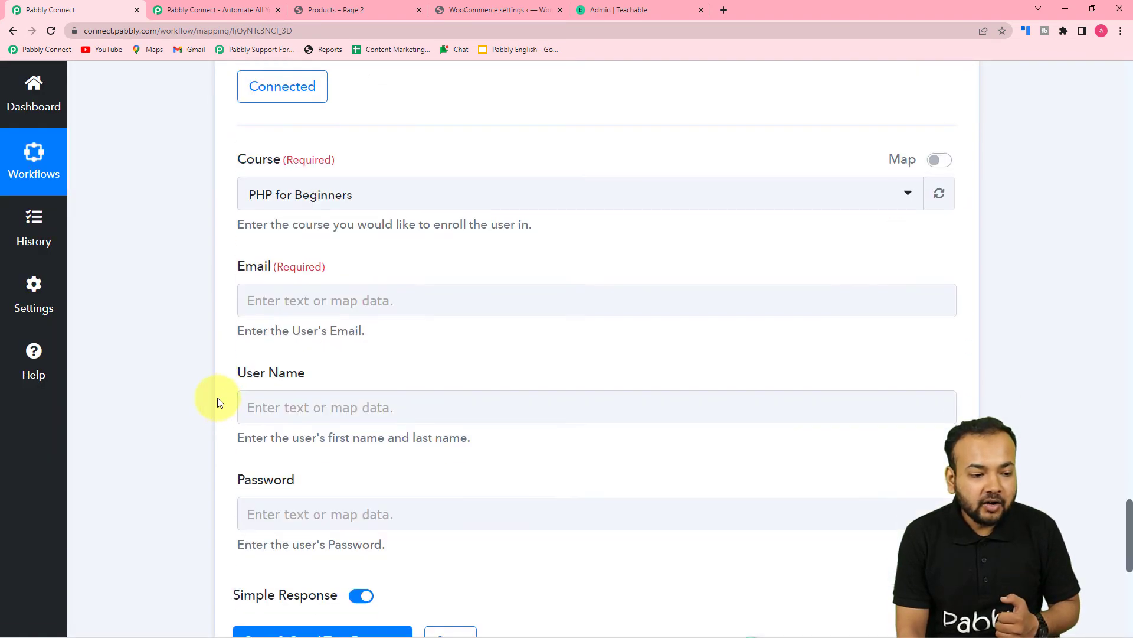
left_click(282, 350)
scroll(283, 348, "down", 2)
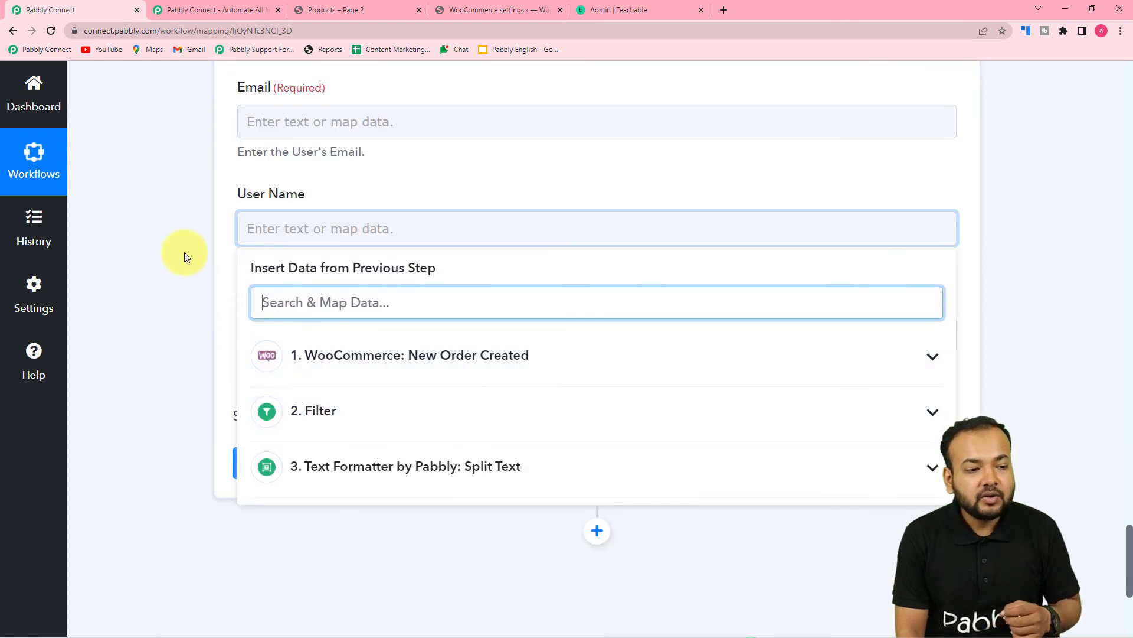
- Map the WooCommerce Billing Email into the Teachable step's Email field
left_click(186, 255)
left_click(370, 121)
left_click(336, 251)
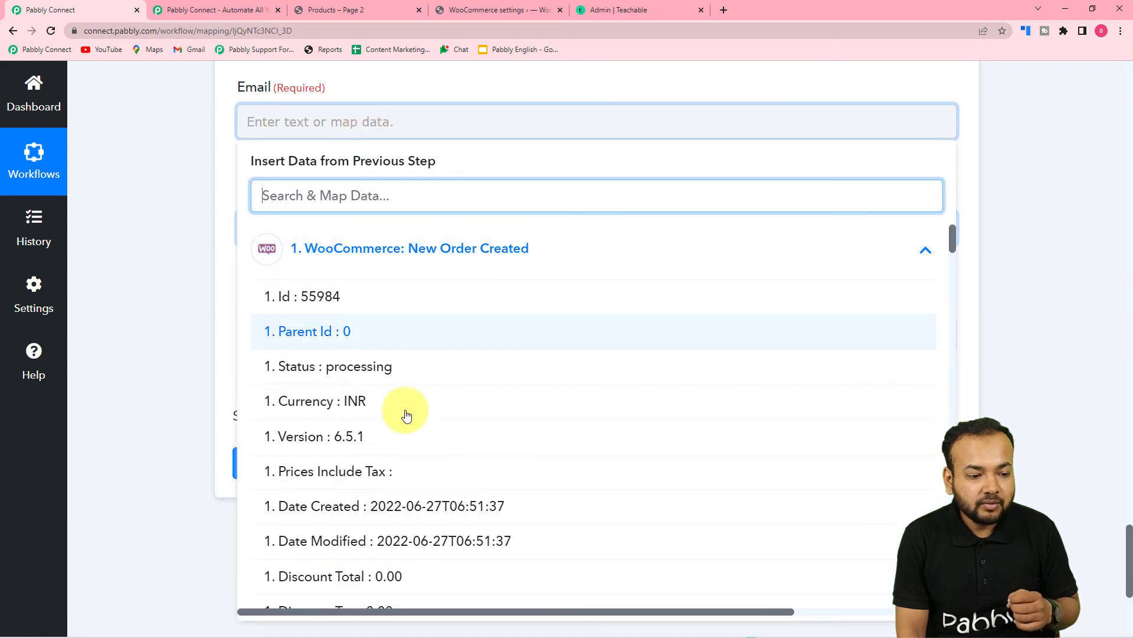
scroll(442, 385, "down", 20)
scroll(449, 381, "down", 5)
scroll(413, 392, "up", 9)
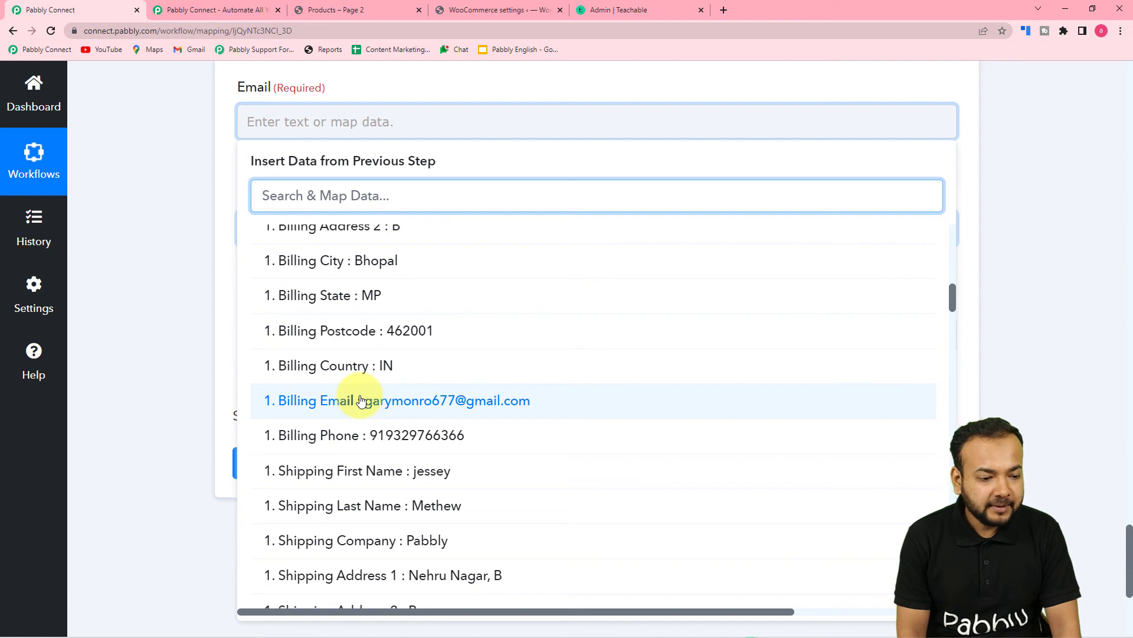
left_click(362, 400)
key("Tab")
scroll(175, 285, "down", 1)
- Map the Split Text step's Result into the User Name field
left_click(357, 180)
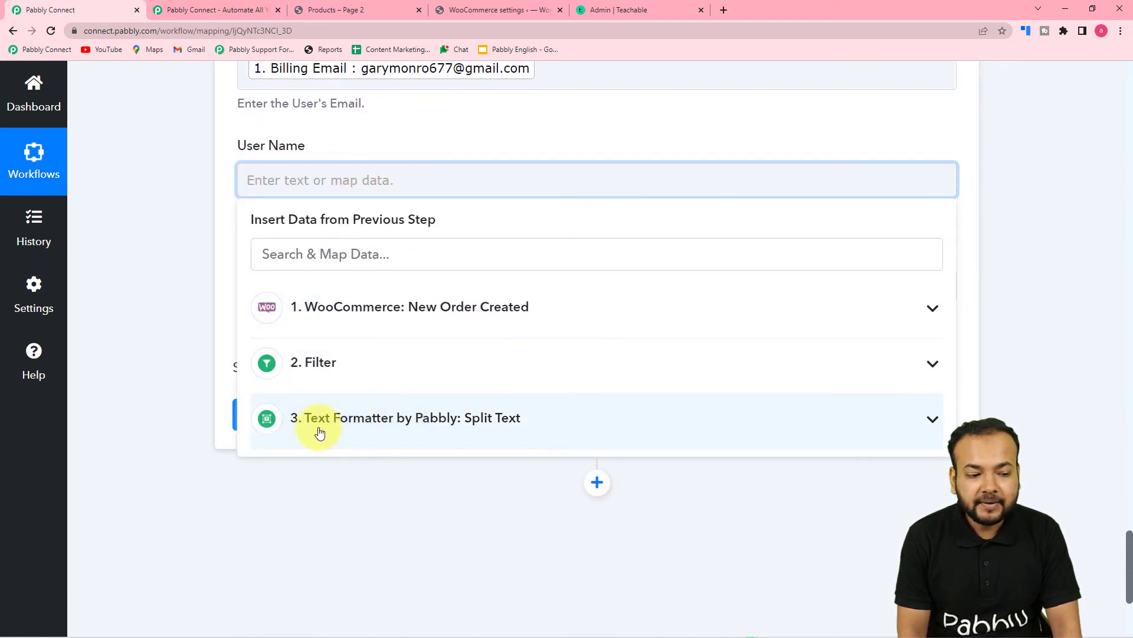
left_click(394, 416)
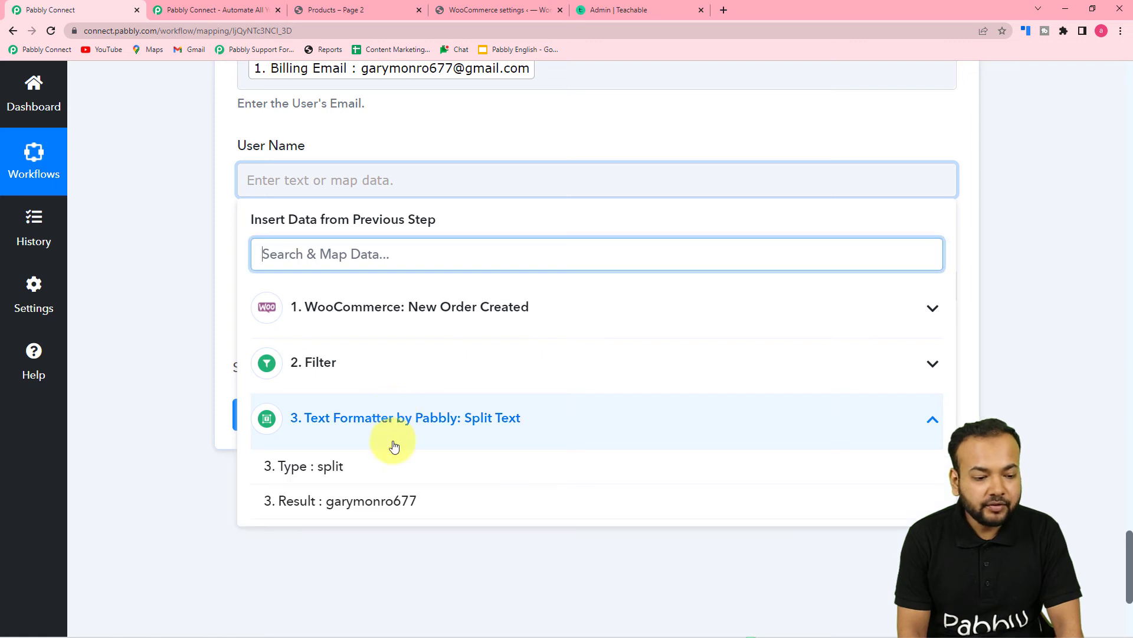
left_click(376, 509)
left_click(204, 394)
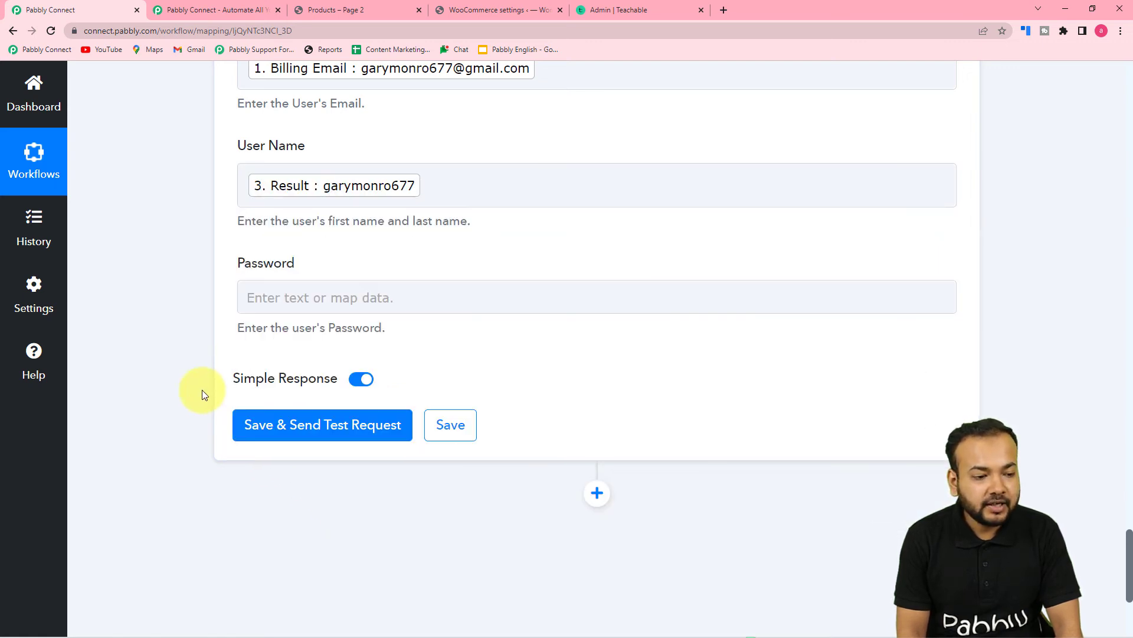
- Enter a fixed password for new Teachable users in the Password field
left_click(399, 297)
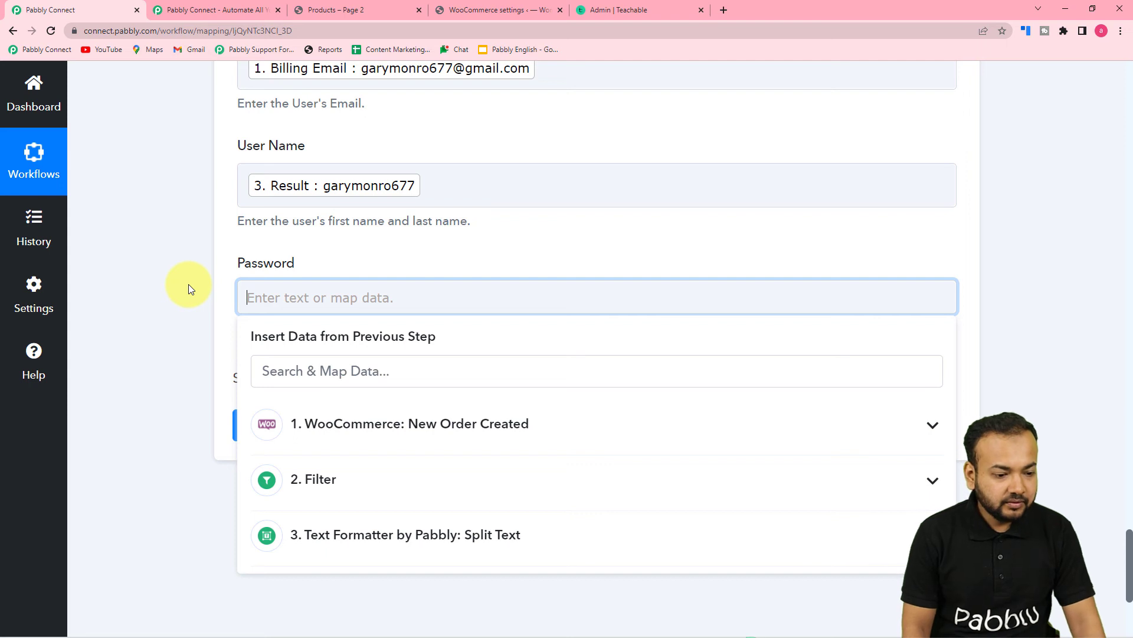
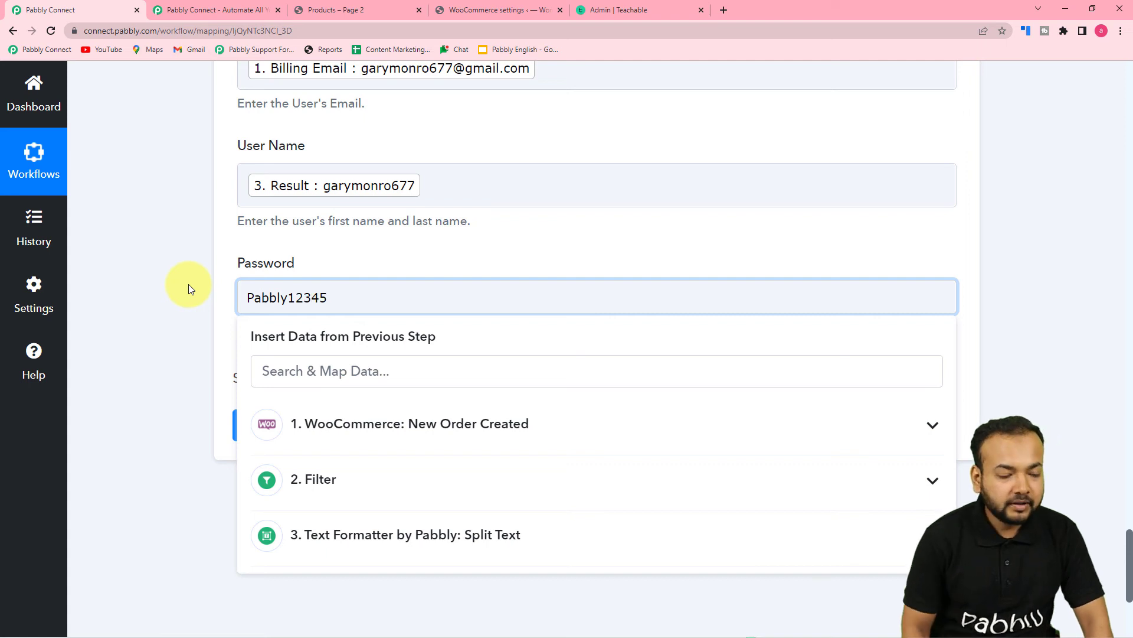
left_click(188, 287)
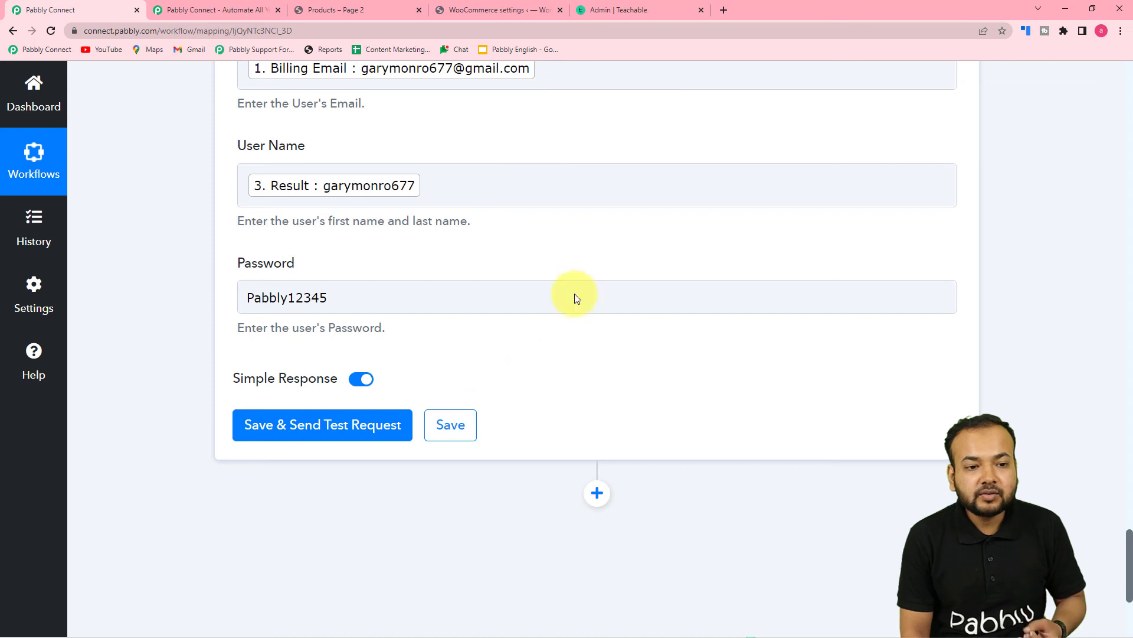
left_click(626, 12)
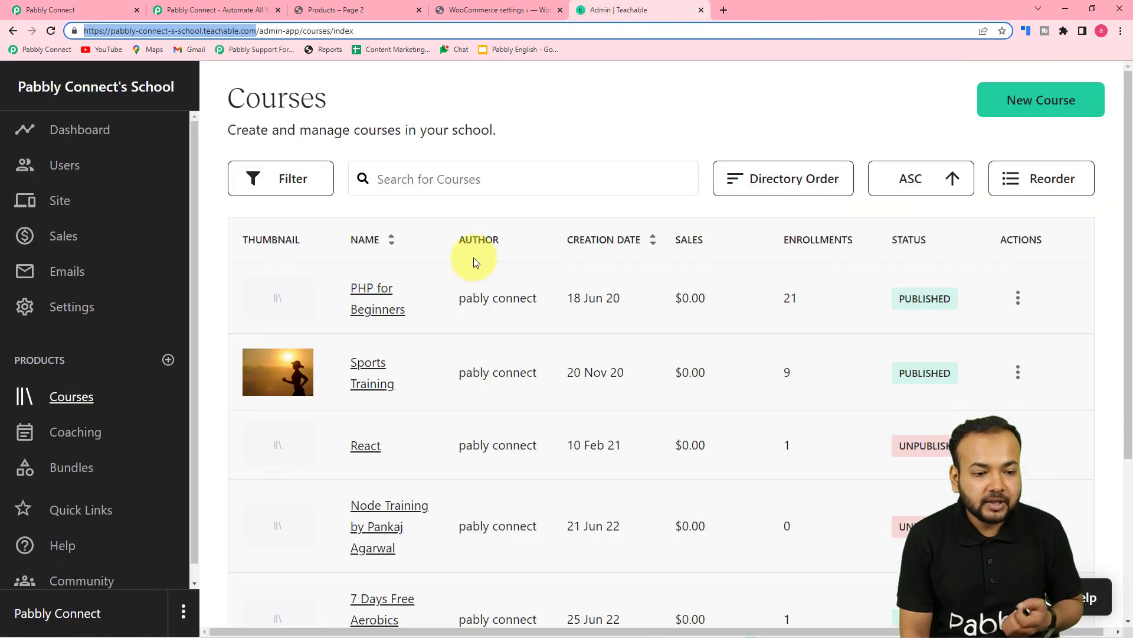
- Check PHP for Beginners' student list (21 students), then save and test-send the enrollment step
left_click(369, 298)
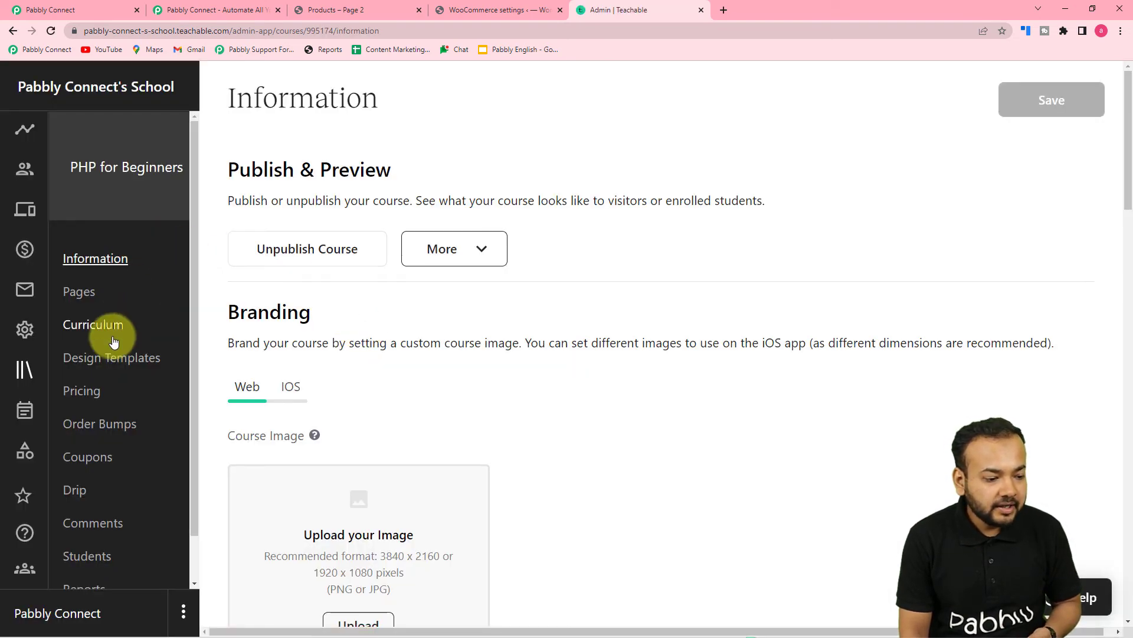
scroll(127, 330, "down", 1)
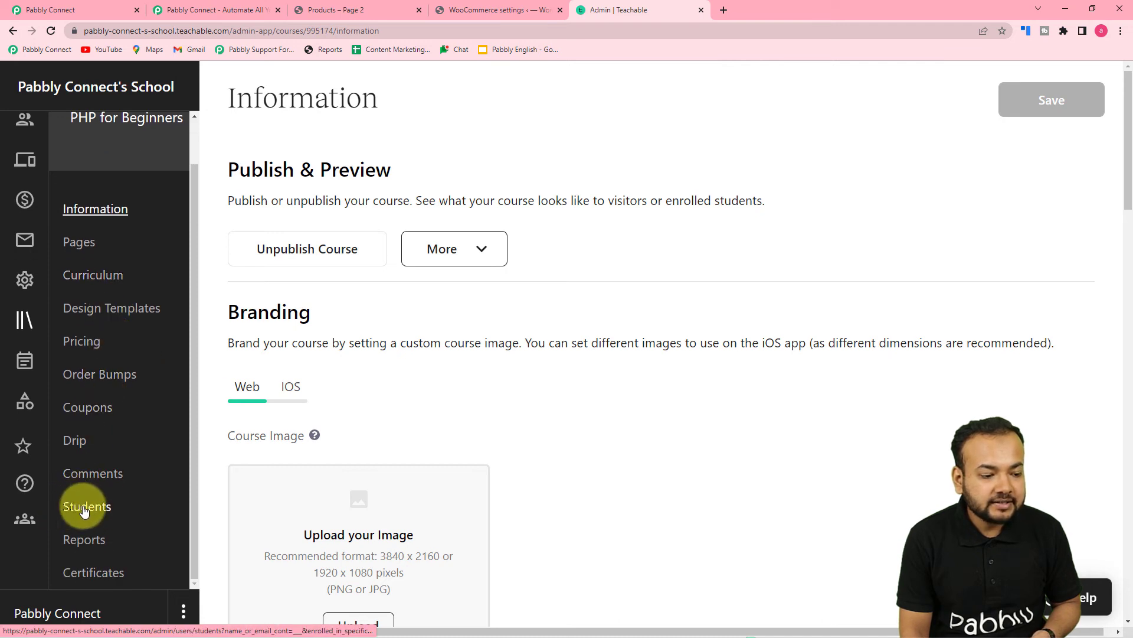
left_click(119, 501)
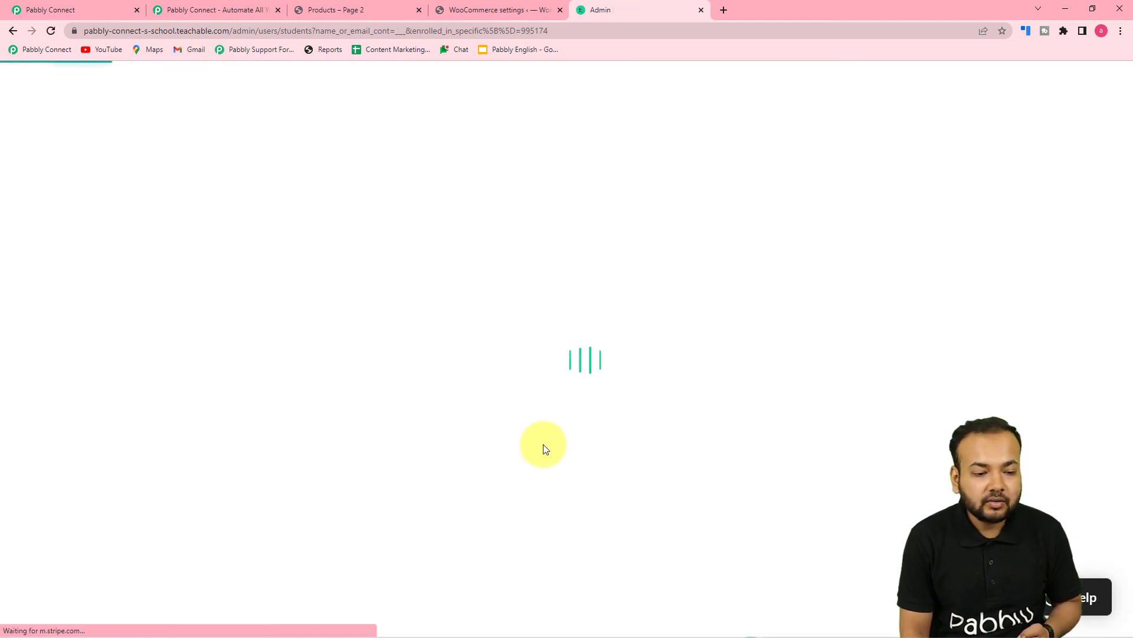
scroll(564, 295, "down", 3)
scroll(564, 296, "down", 3)
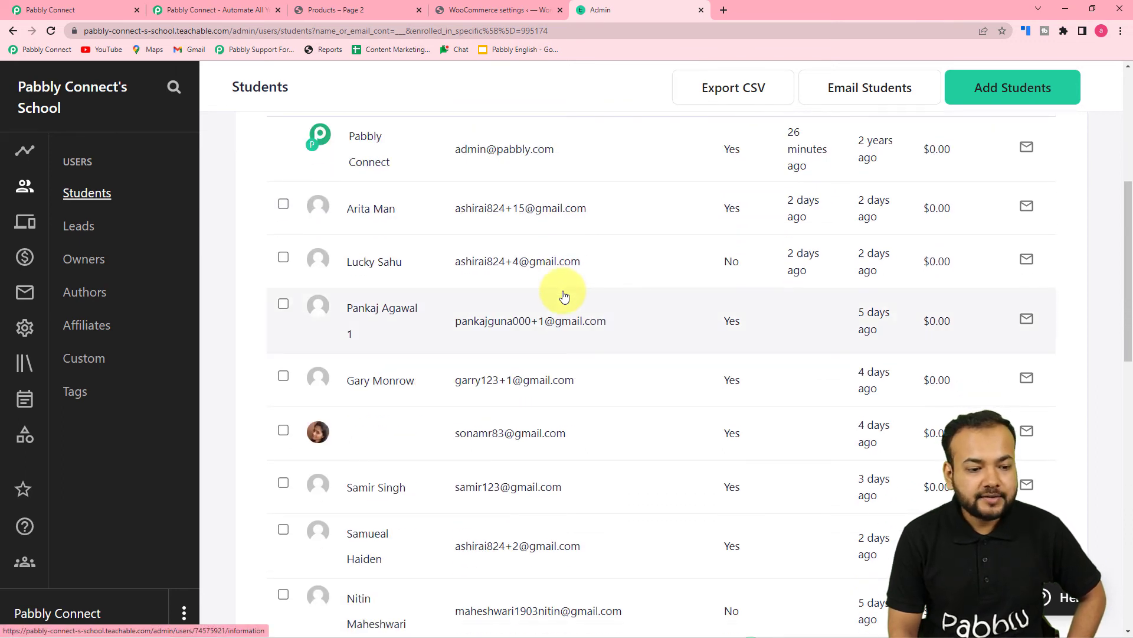
left_click(115, 7)
left_click(248, 425)
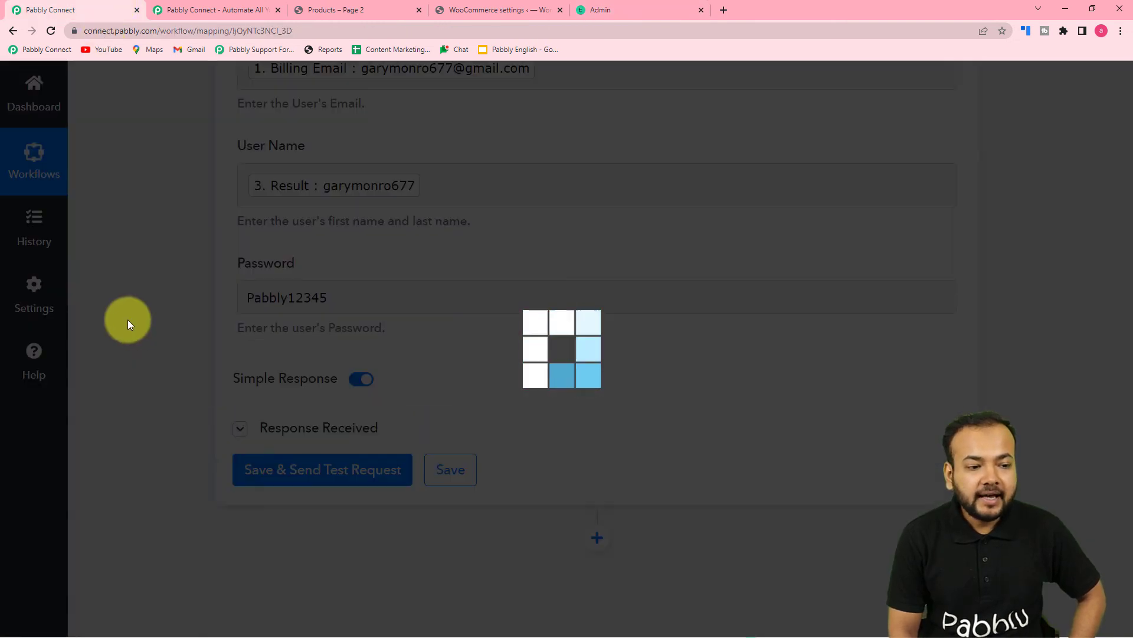
- Scroll through Teachable's response showing Subscription Status active and Product Id 2634874
scroll(127, 320, "down", 4)
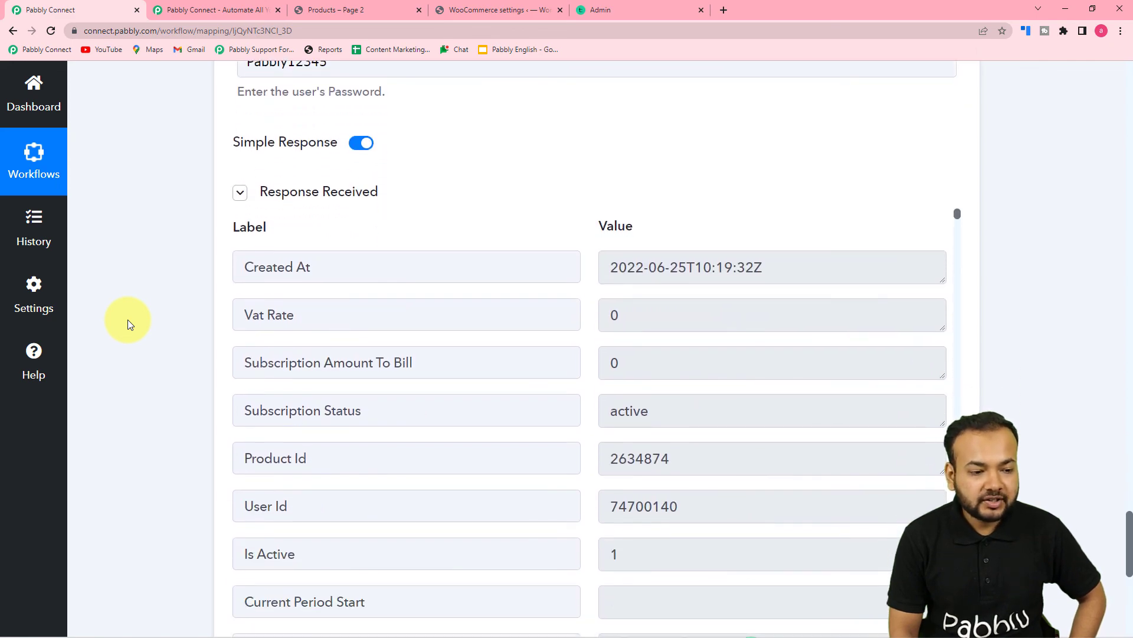
scroll(127, 319, "down", 2)
scroll(158, 324, "up", 6)
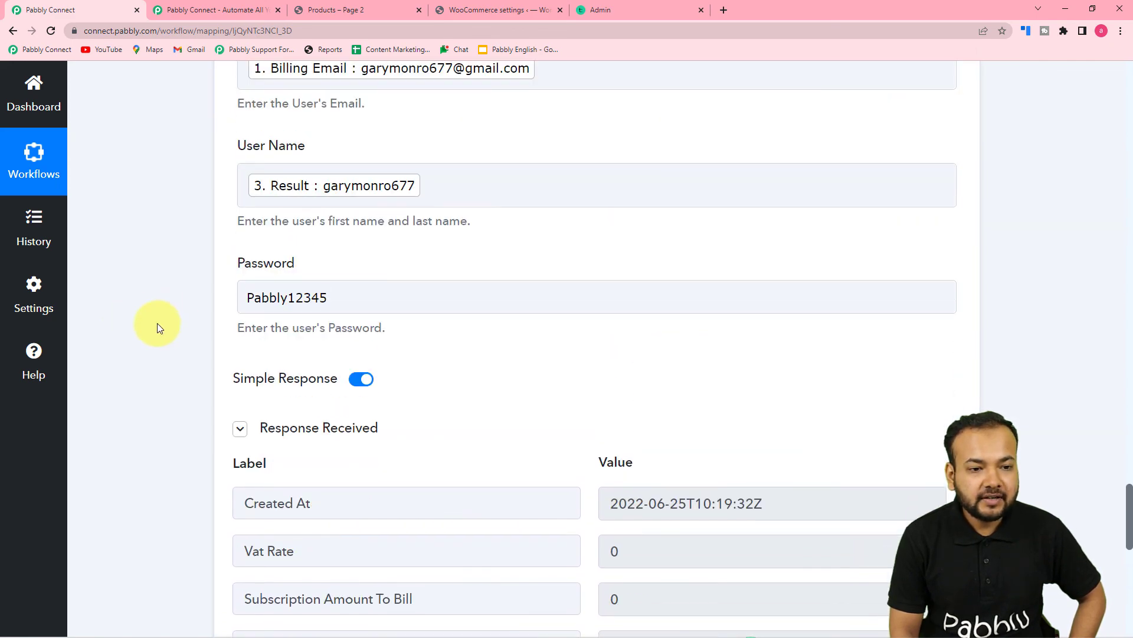
- Reload the PHP for Beginners student list to find the test buyer enrolled a minute ago
left_click(614, 12)
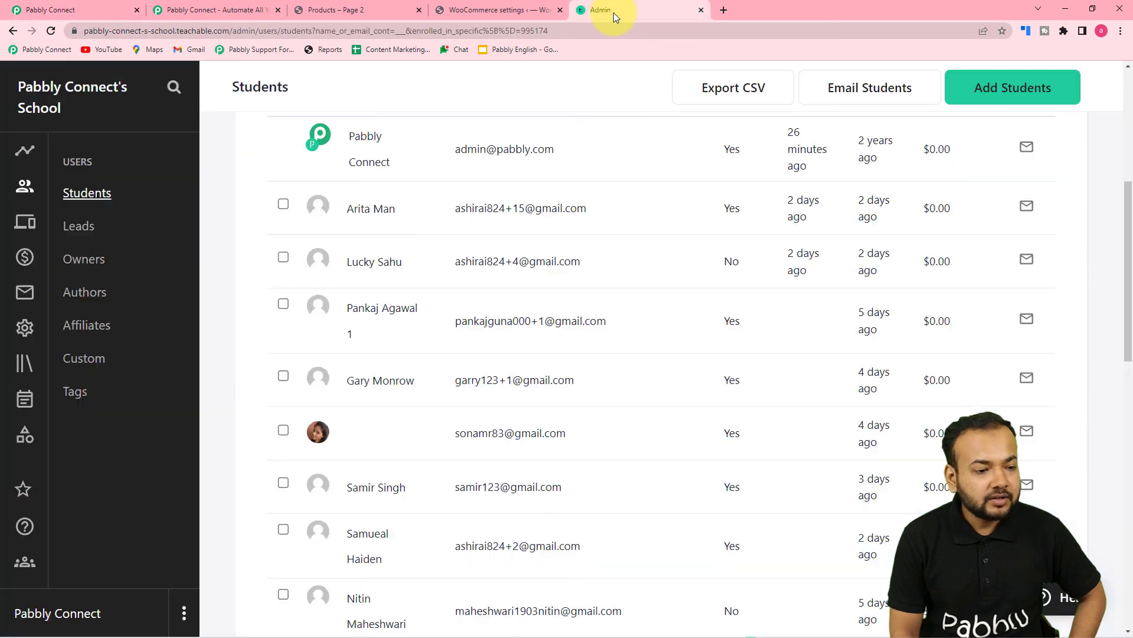
left_click(50, 33)
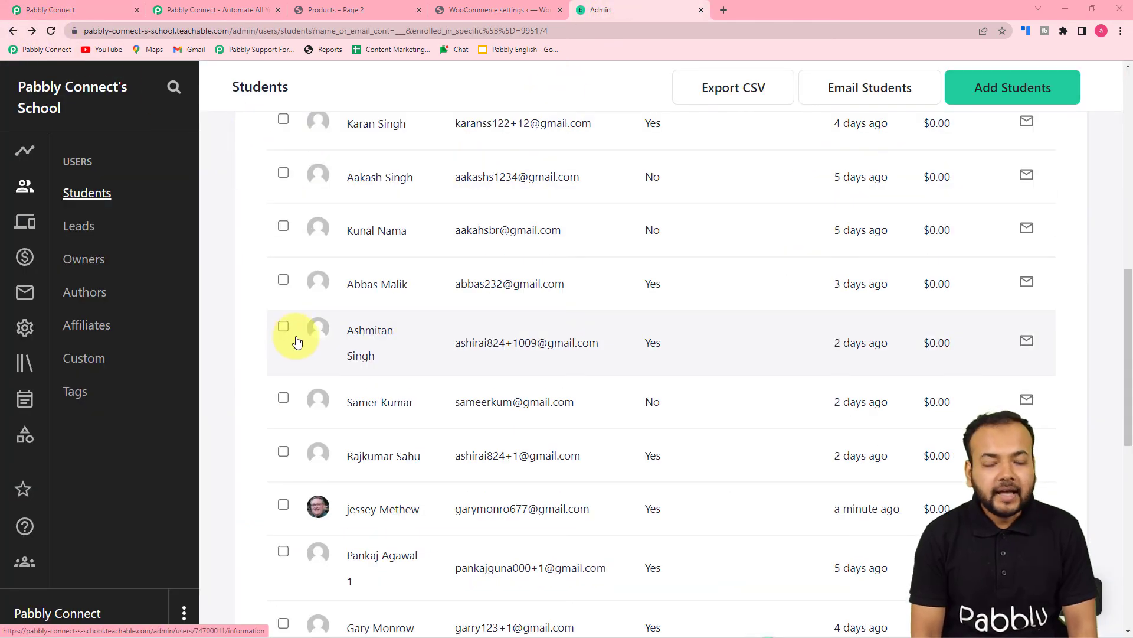
scroll(297, 341, "down", 3)
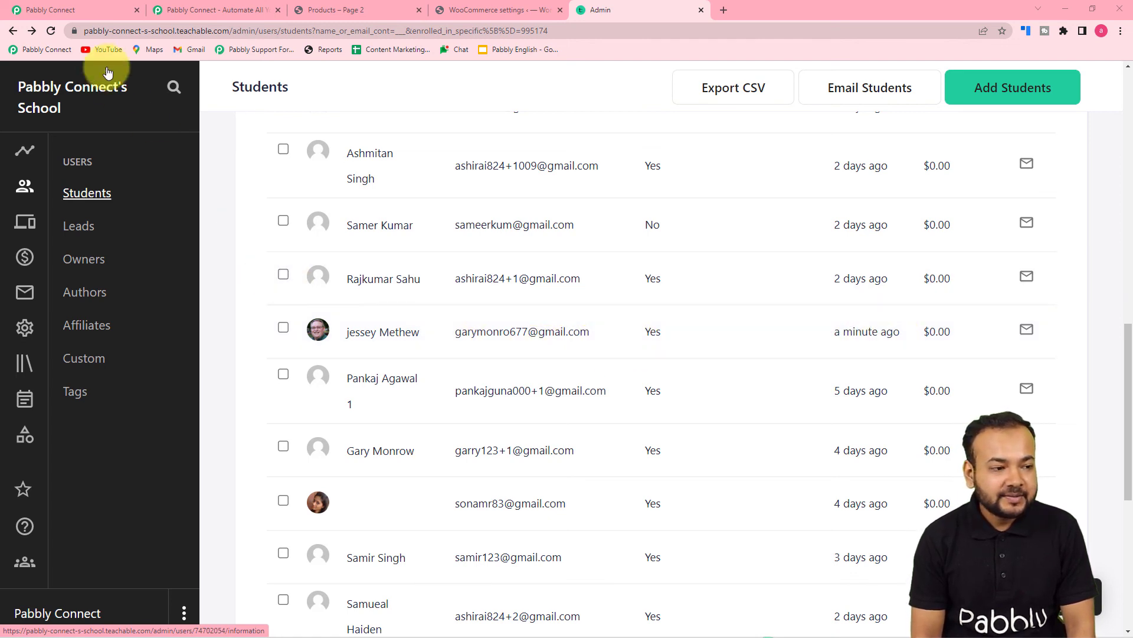
- Scroll to the top of the WooCommerce to Teachable Automation workflow and collapse the New Order Created trigger
left_click(80, 9)
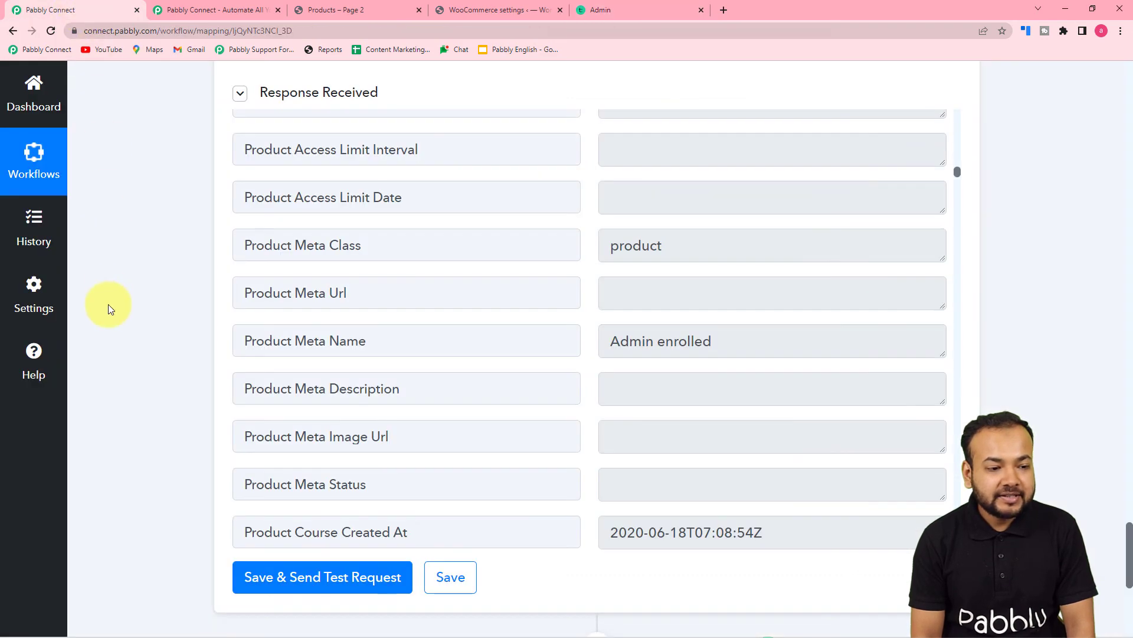
scroll(108, 303, "up", 2)
scroll(108, 303, "up", 3)
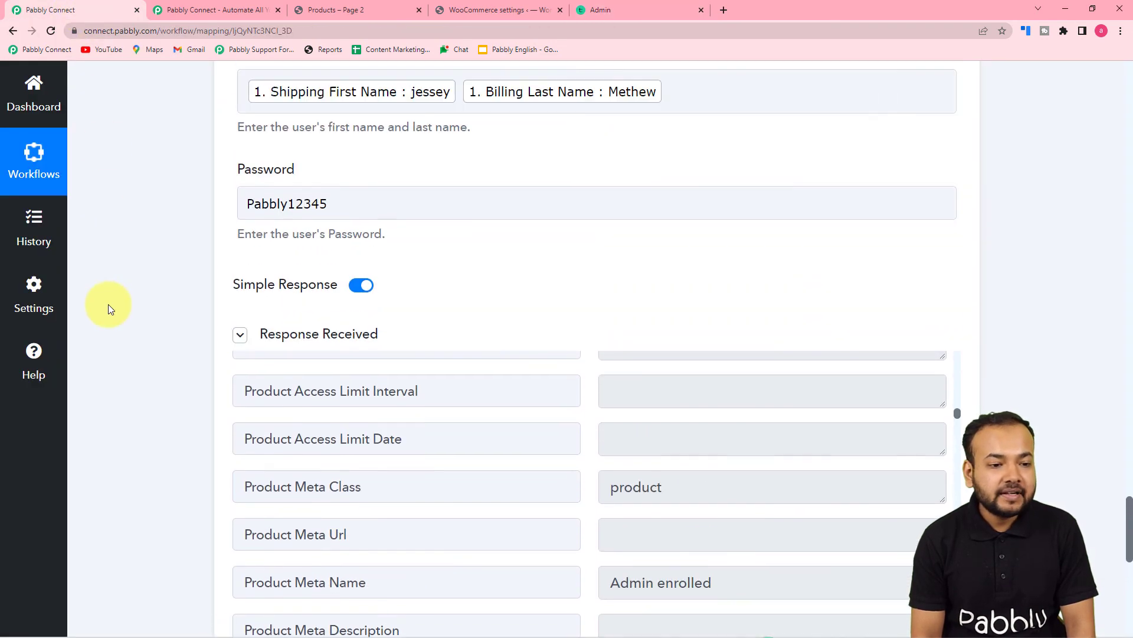
left_click(607, 11)
left_click(87, 12)
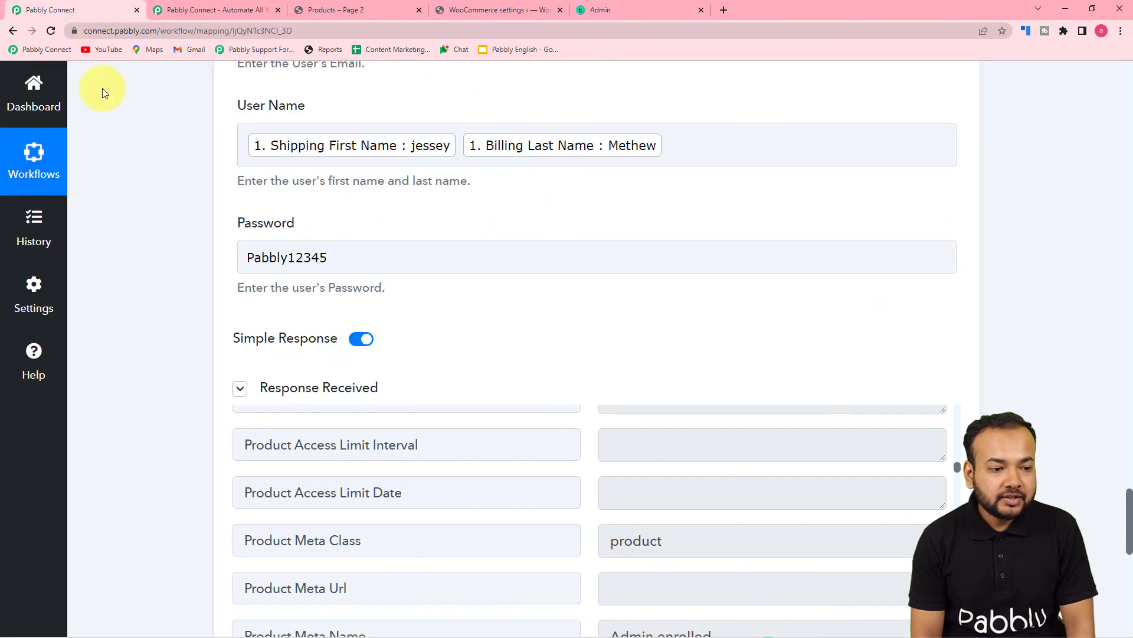
scroll(163, 284, "up", 2)
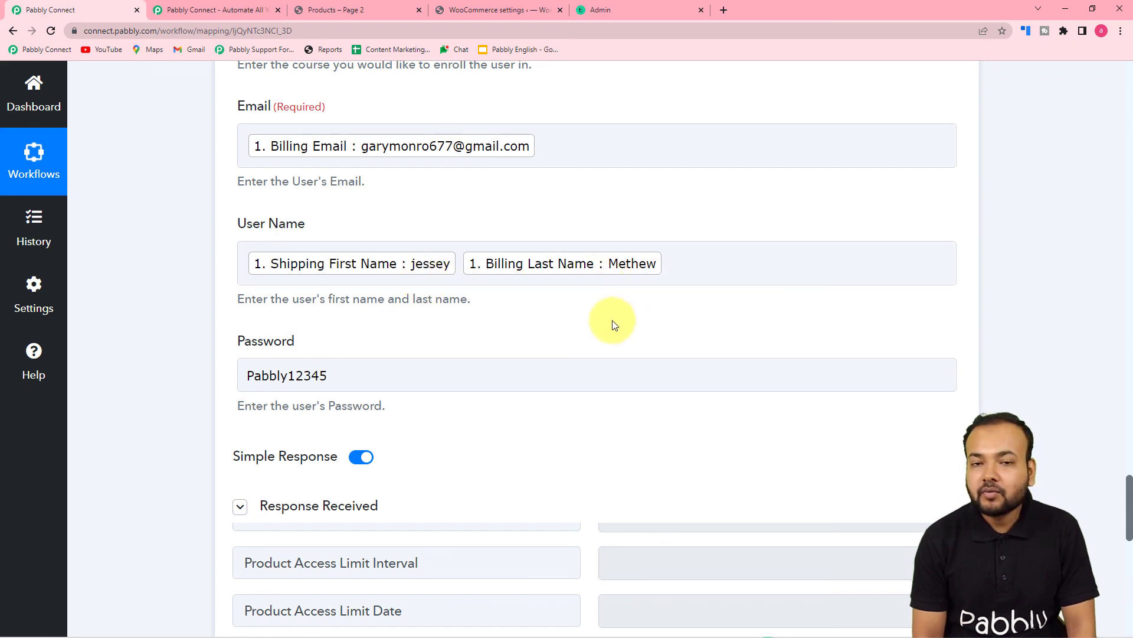
scroll(609, 368, "up", 12)
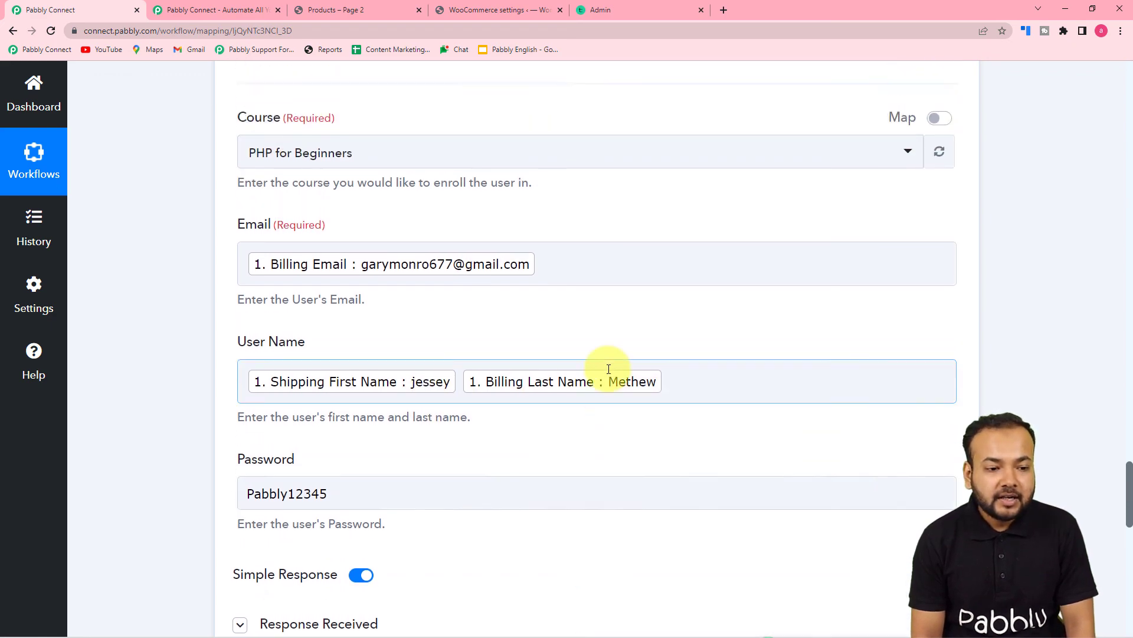
scroll(607, 370, "up", 10)
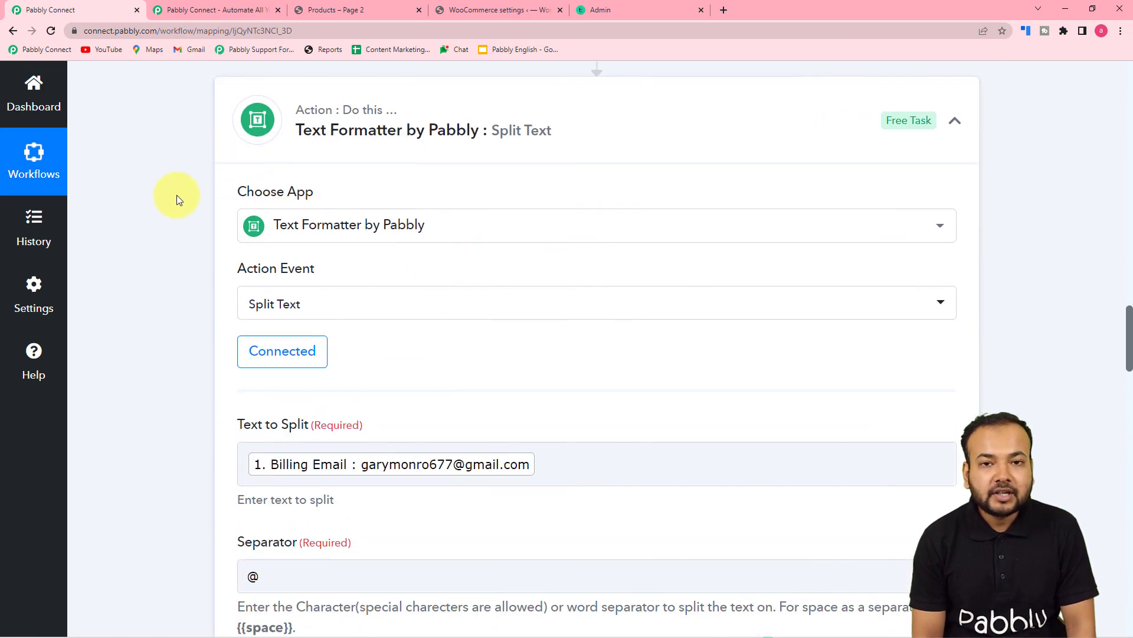
scroll(161, 212, "up", 6)
scroll(172, 233, "up", 16)
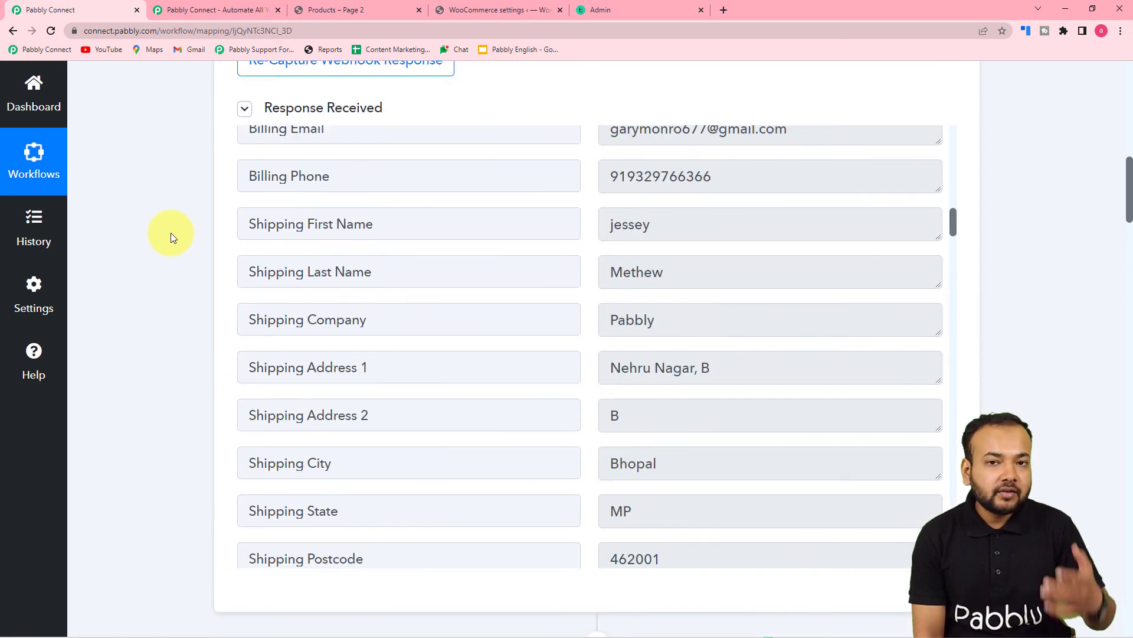
scroll(171, 233, "up", 6)
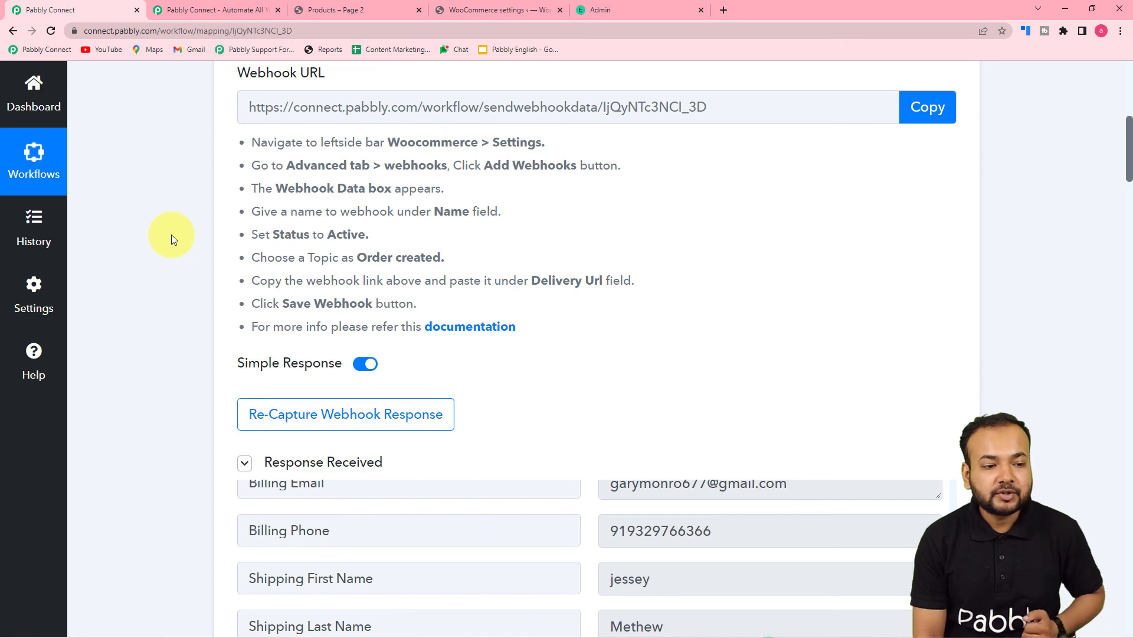
scroll(171, 238, "up", 5)
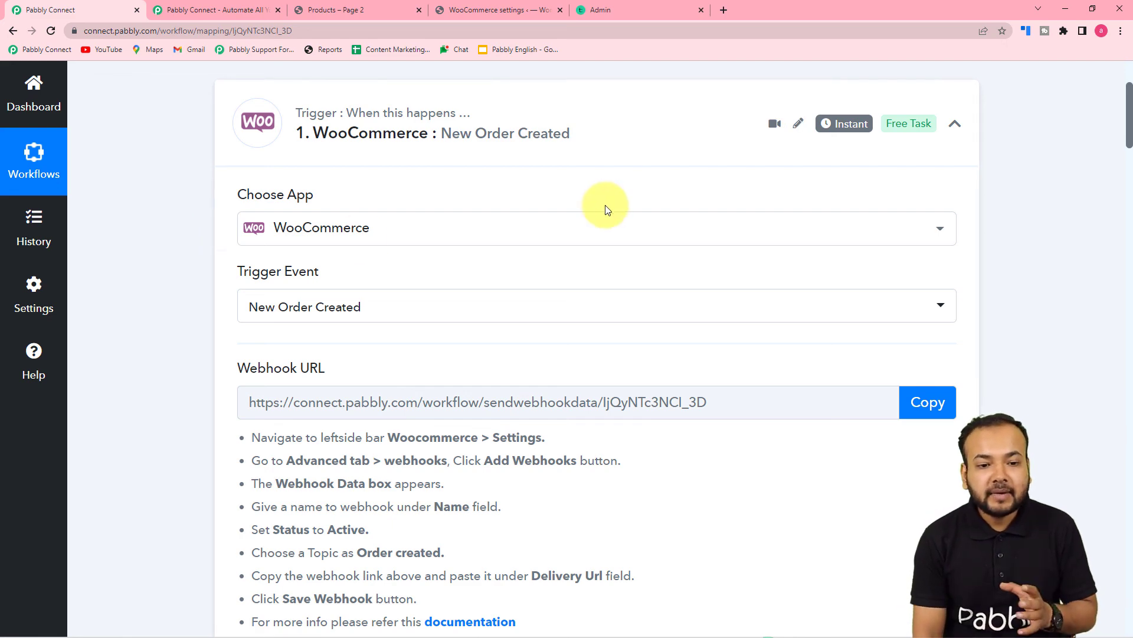
scroll(603, 203, "up", 3)
left_click(956, 314)
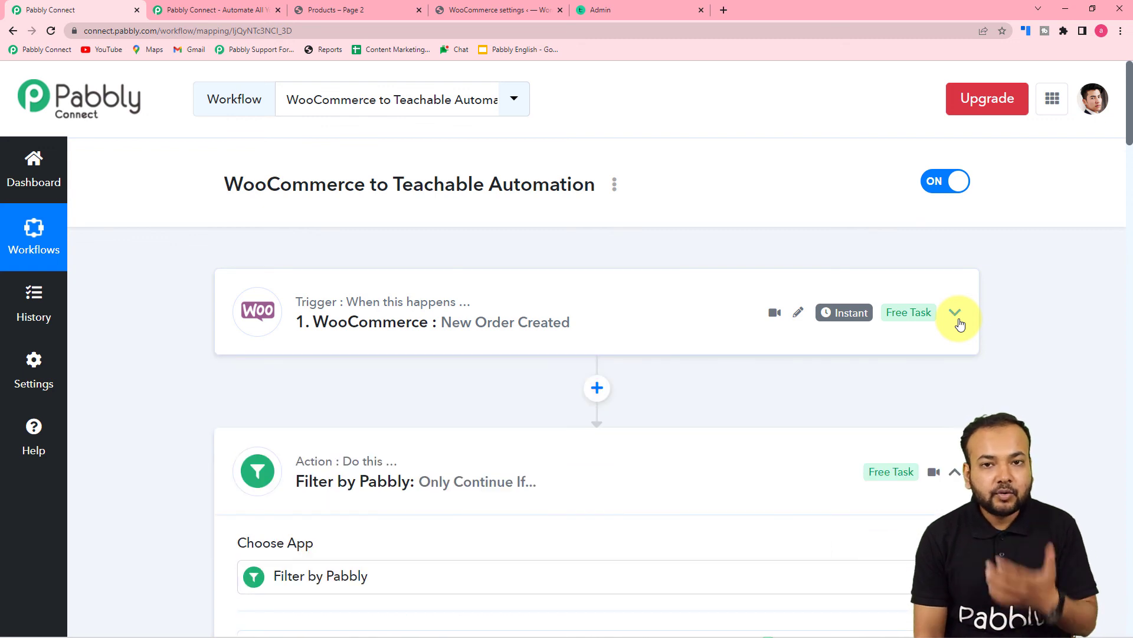